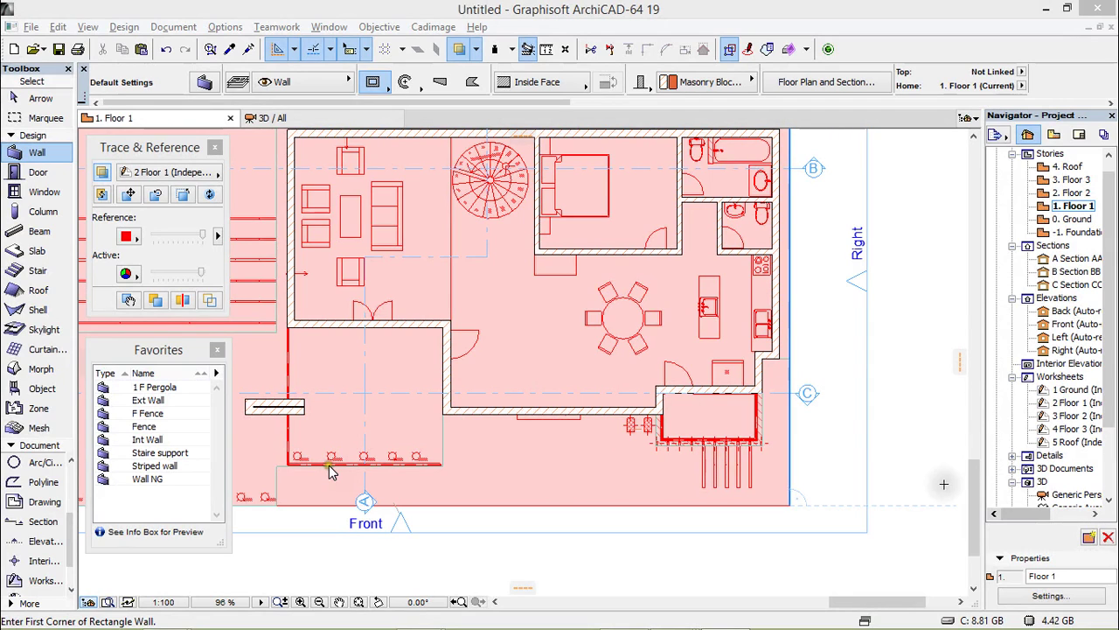
Step: Nudge the plan view and list the available Trace & Reference sources for Floor 1
left_click(977, 492)
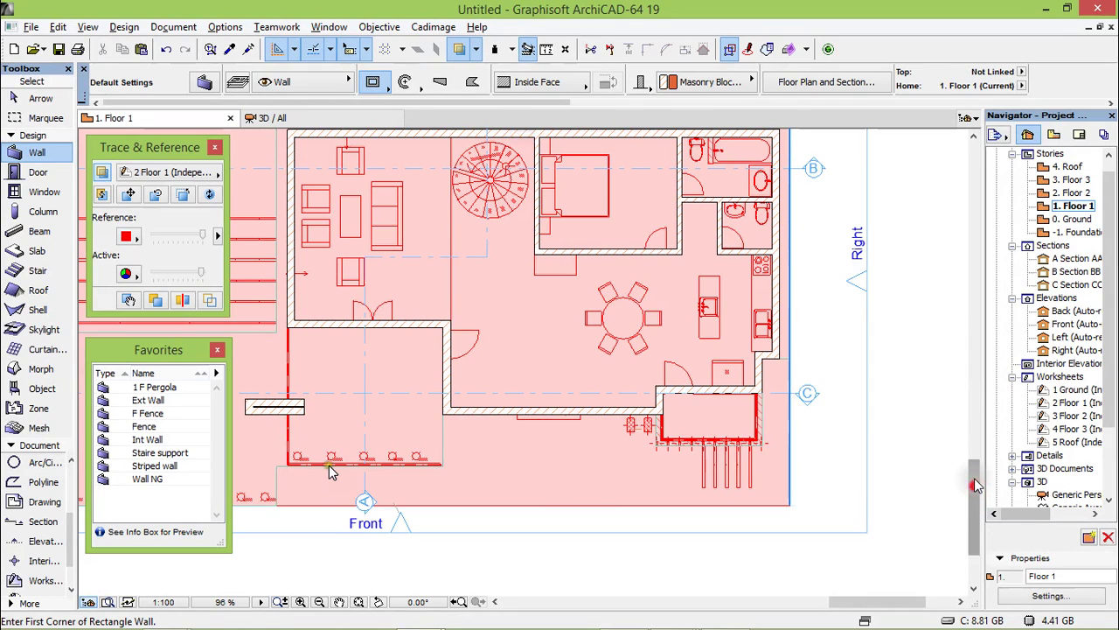
left_click_drag(977, 492, 977, 484)
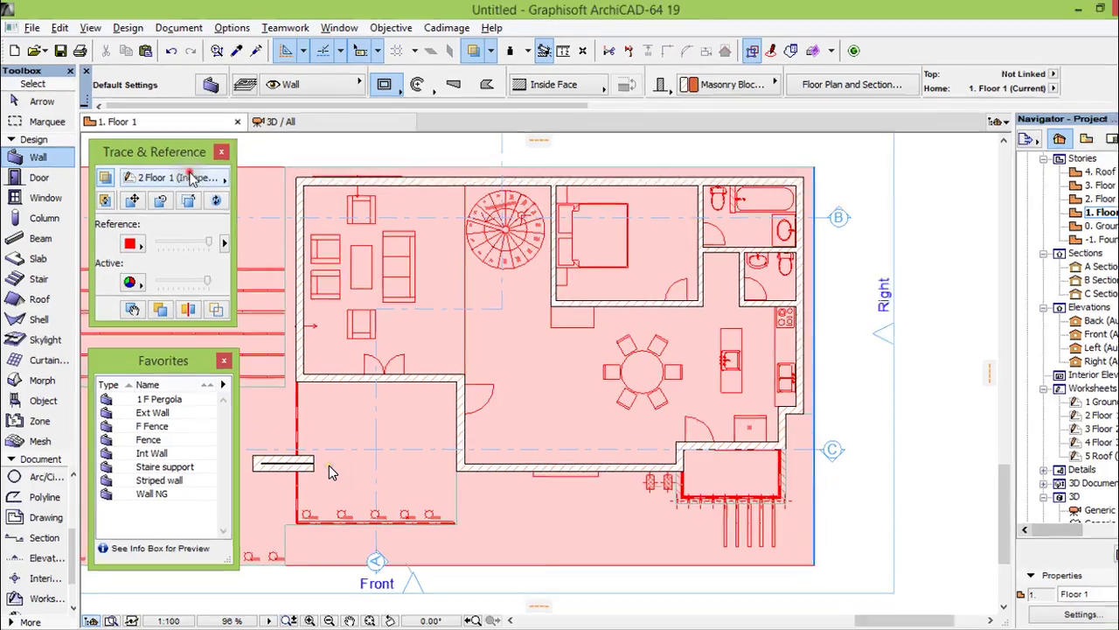
left_click(218, 174)
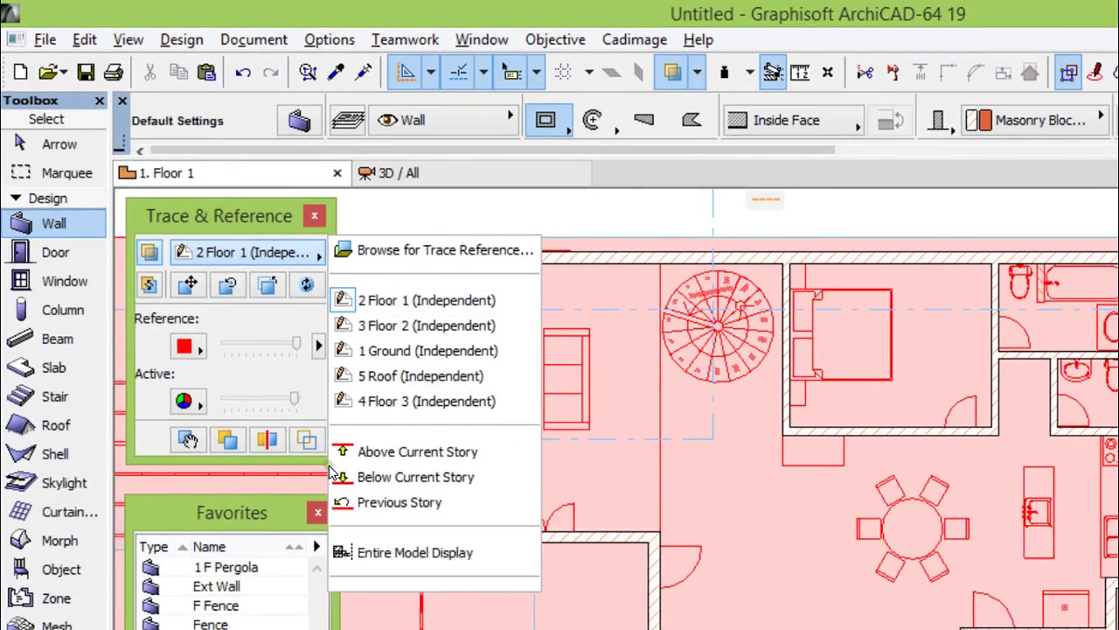
Step: Offset the Floor 1 slab's front edge so it is flush with the front wall's outer face
left_click(331, 472)
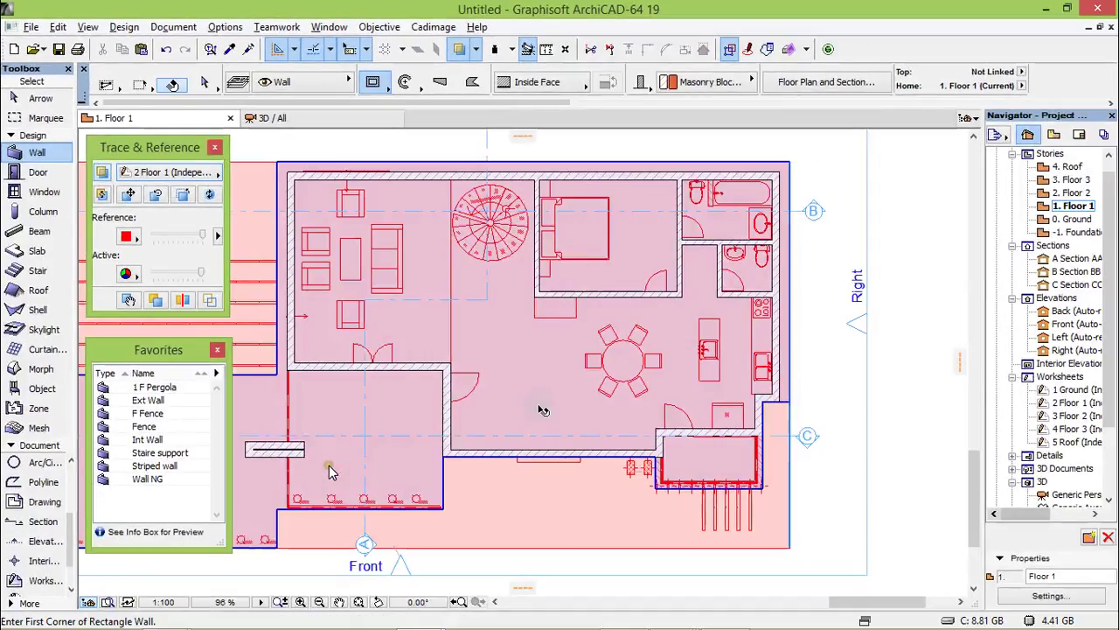
left_click(785, 592, "shift")
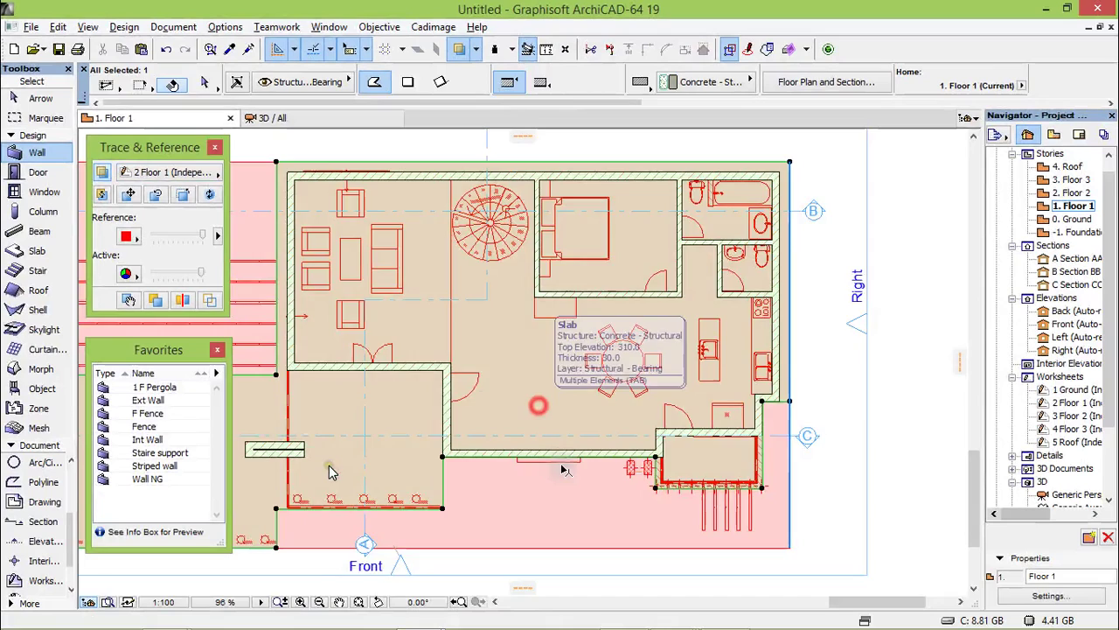
scroll(564, 471, "up", 3)
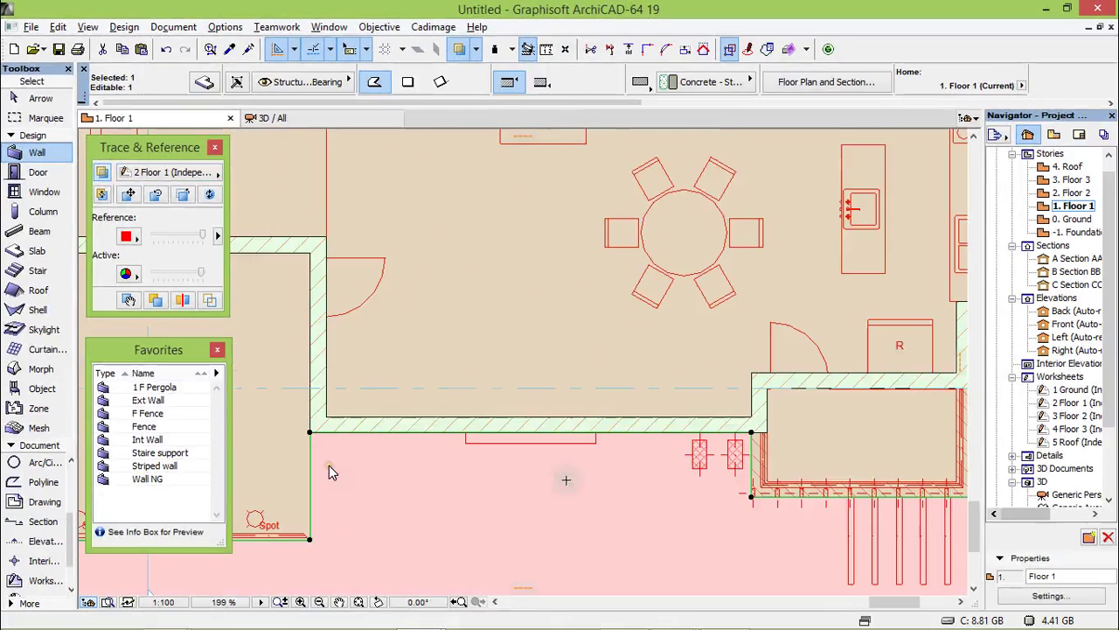
left_click(538, 422)
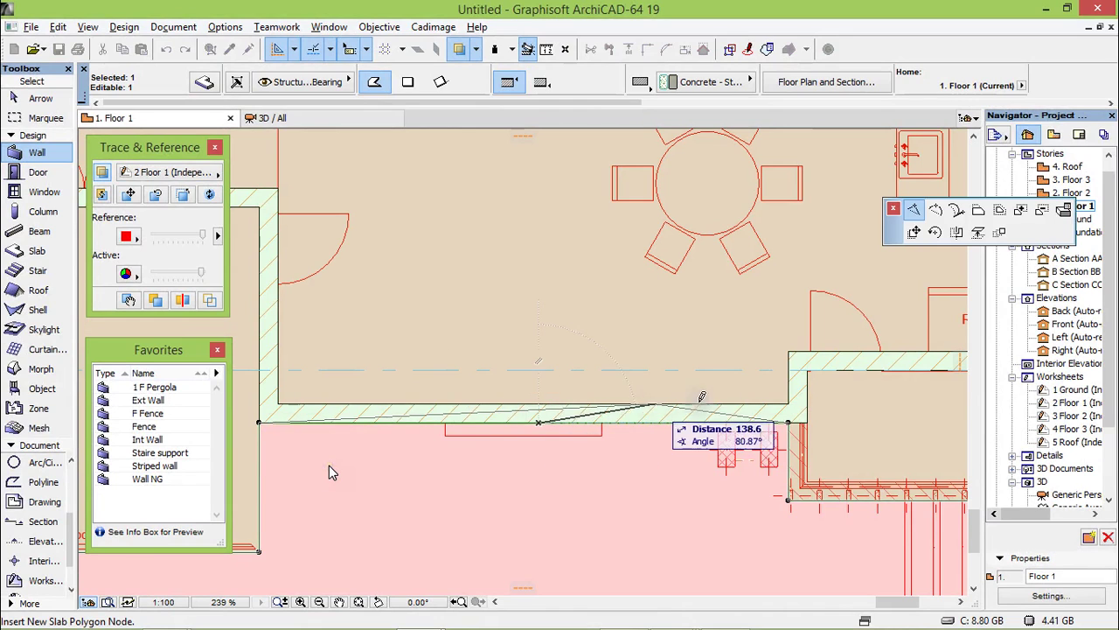
left_click(978, 212)
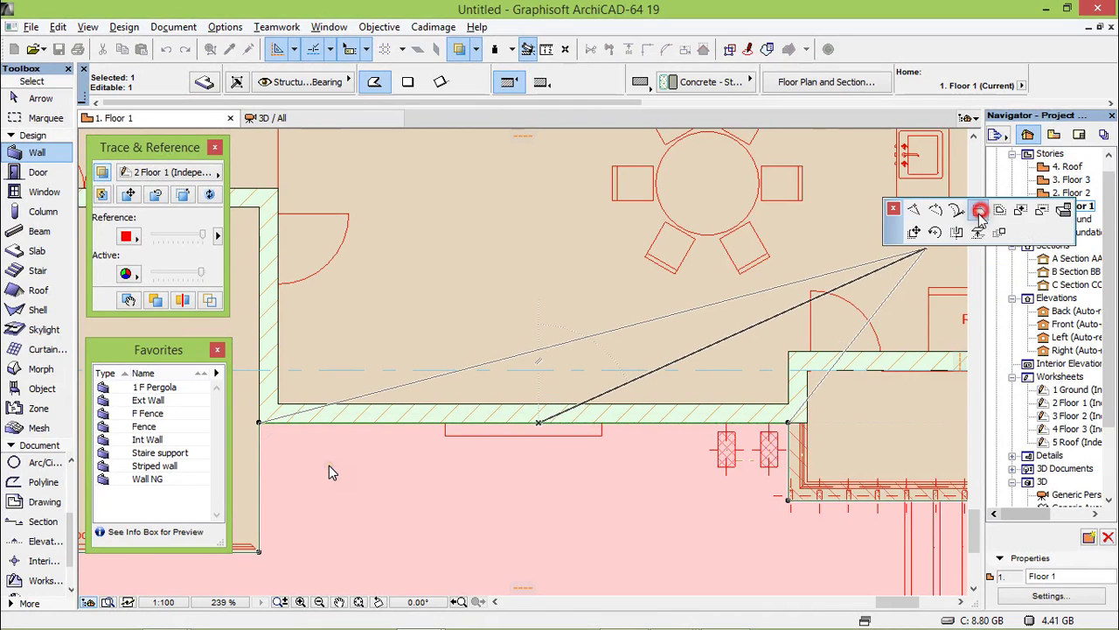
left_click(539, 416)
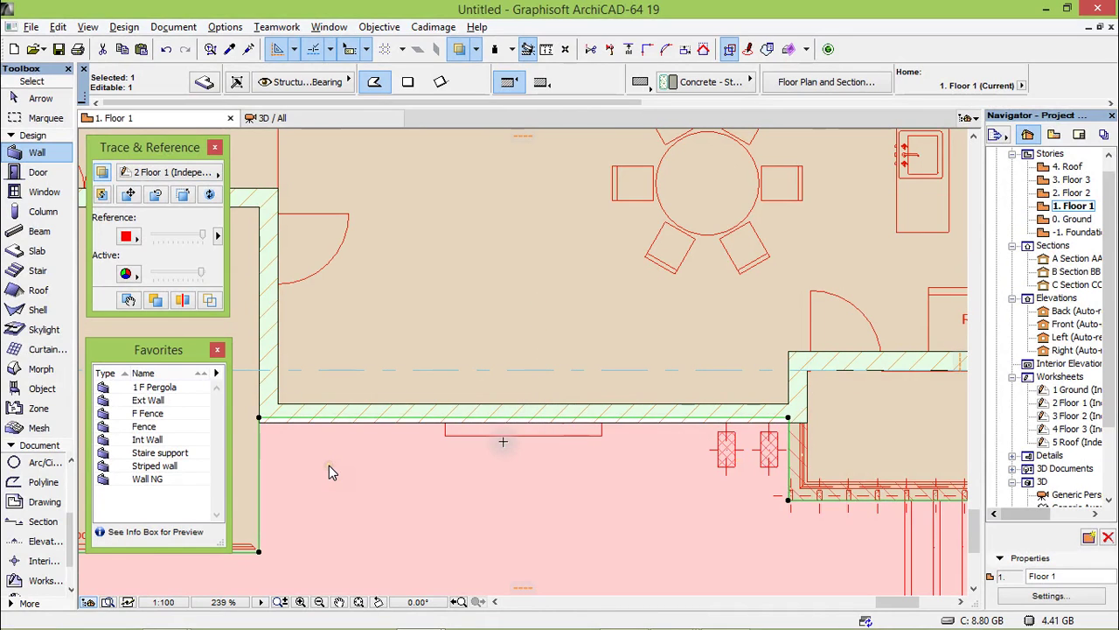
scroll(503, 441, "up", 3)
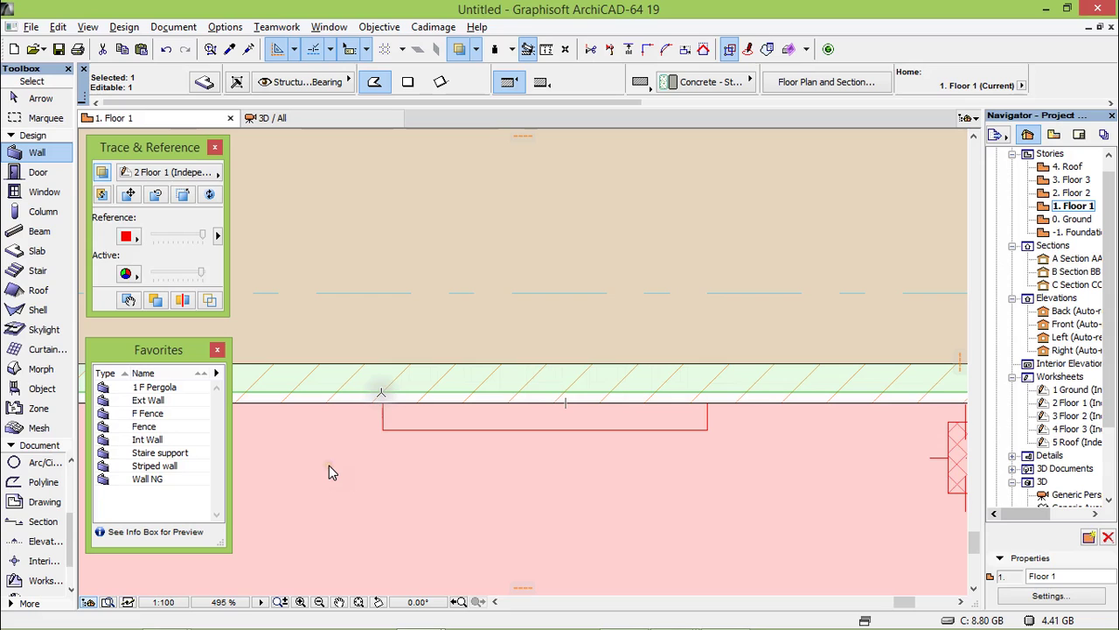
Step: Insert two nodes on the slab's front edge above the red rectangle's left and right ends
left_click(369, 391)
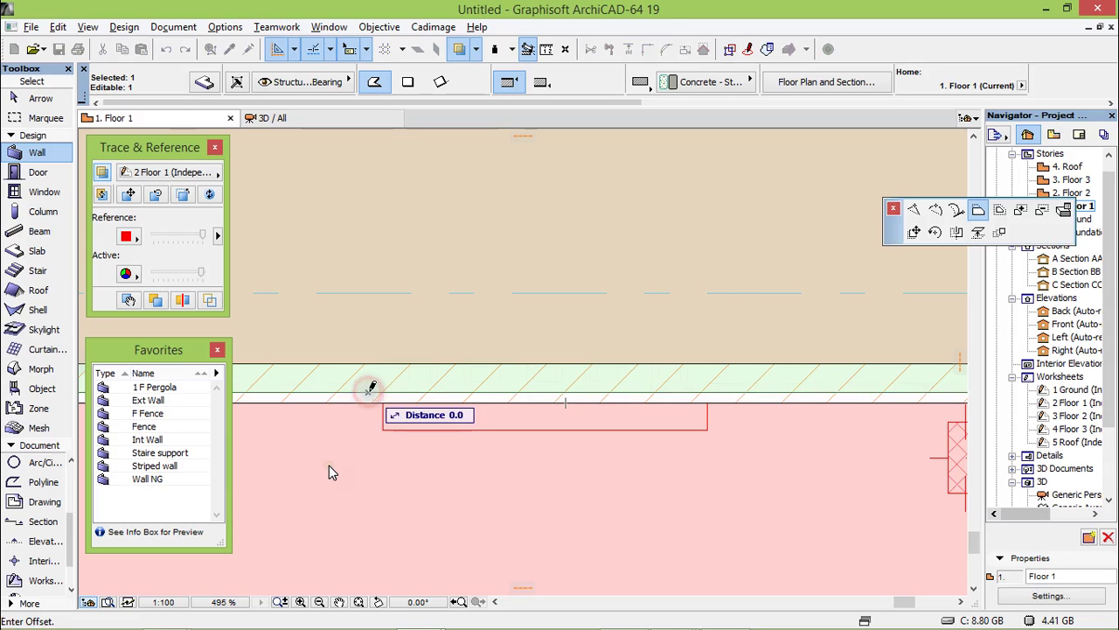
left_click(914, 209)
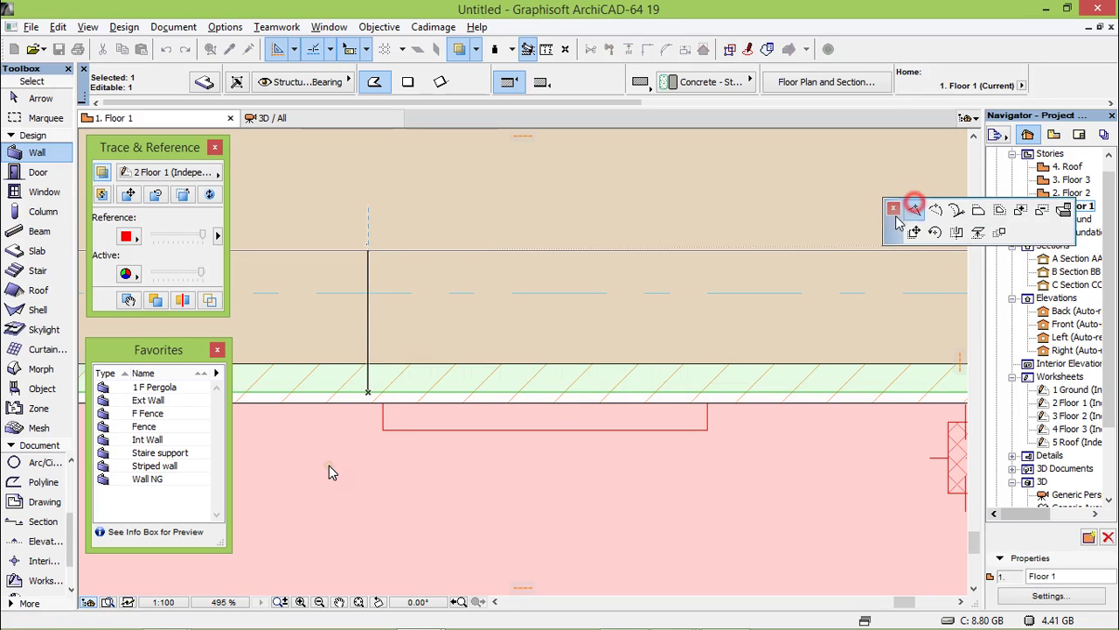
left_click(384, 391)
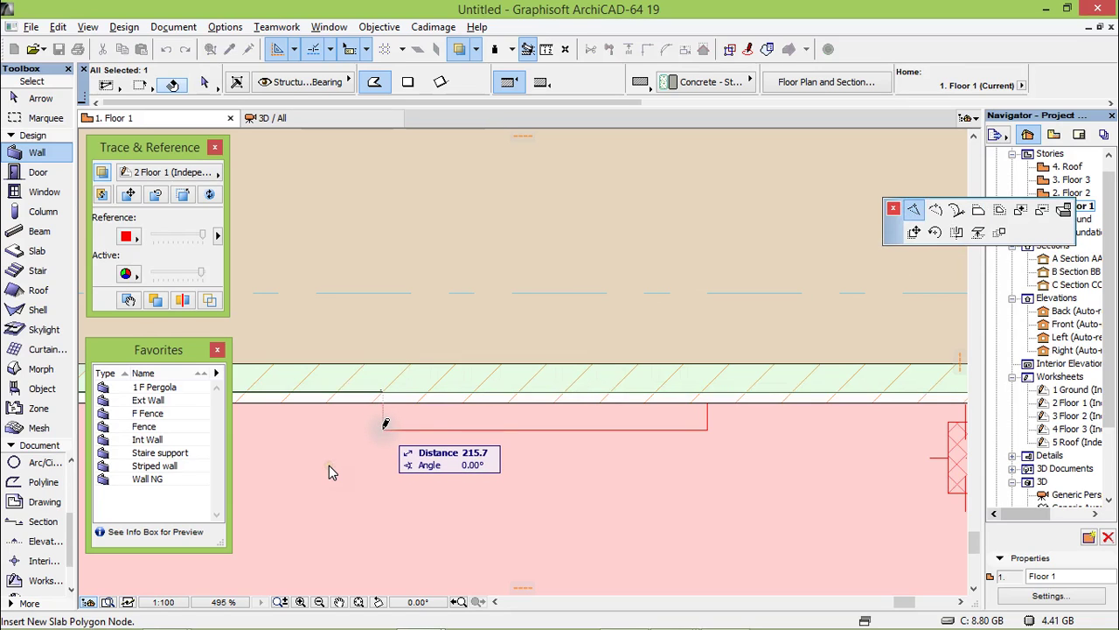
left_click(384, 426)
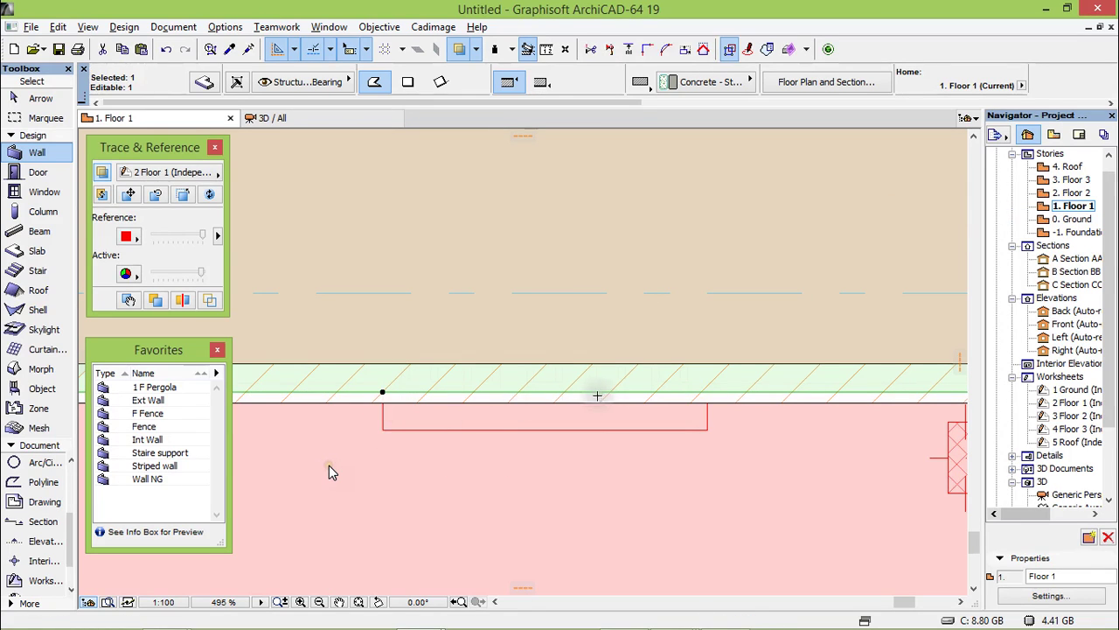
left_click(692, 395)
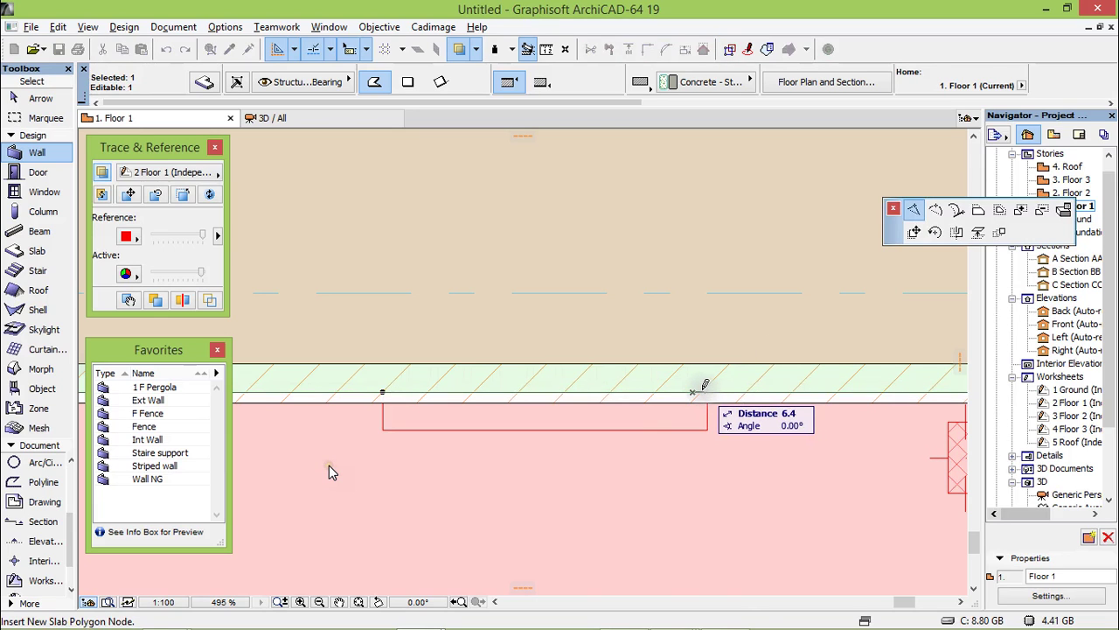
left_click(705, 391)
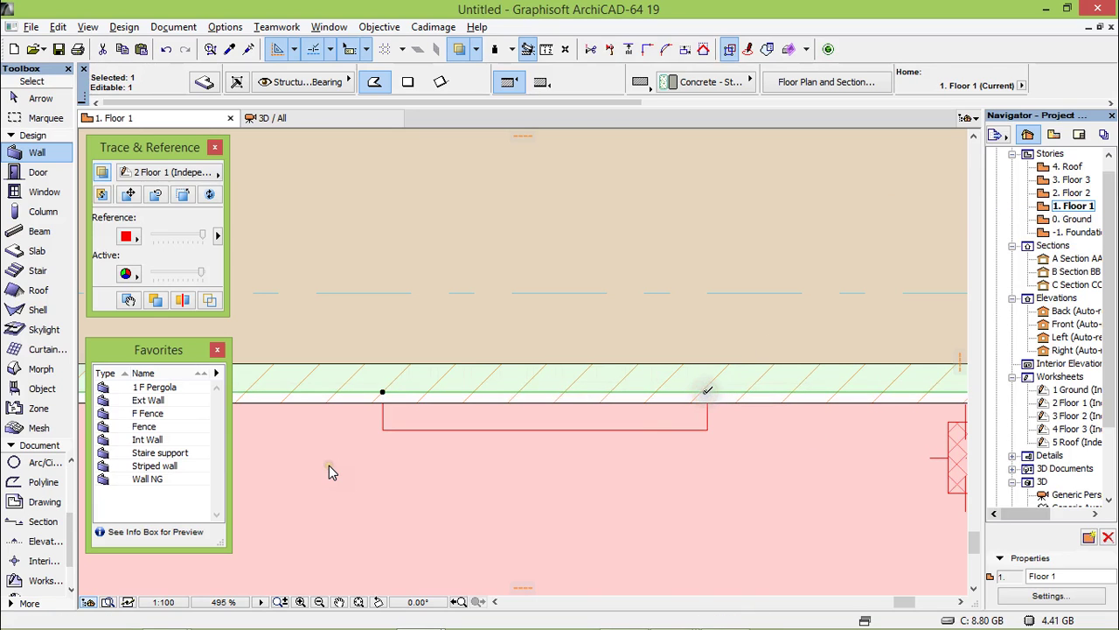
left_click(706, 391)
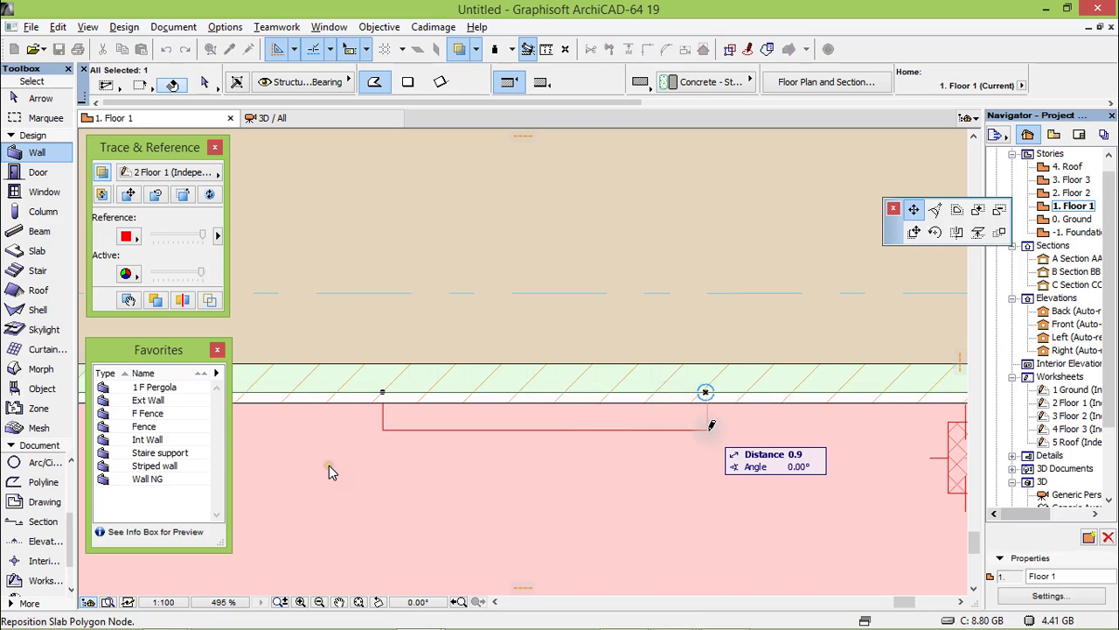
left_click(710, 425)
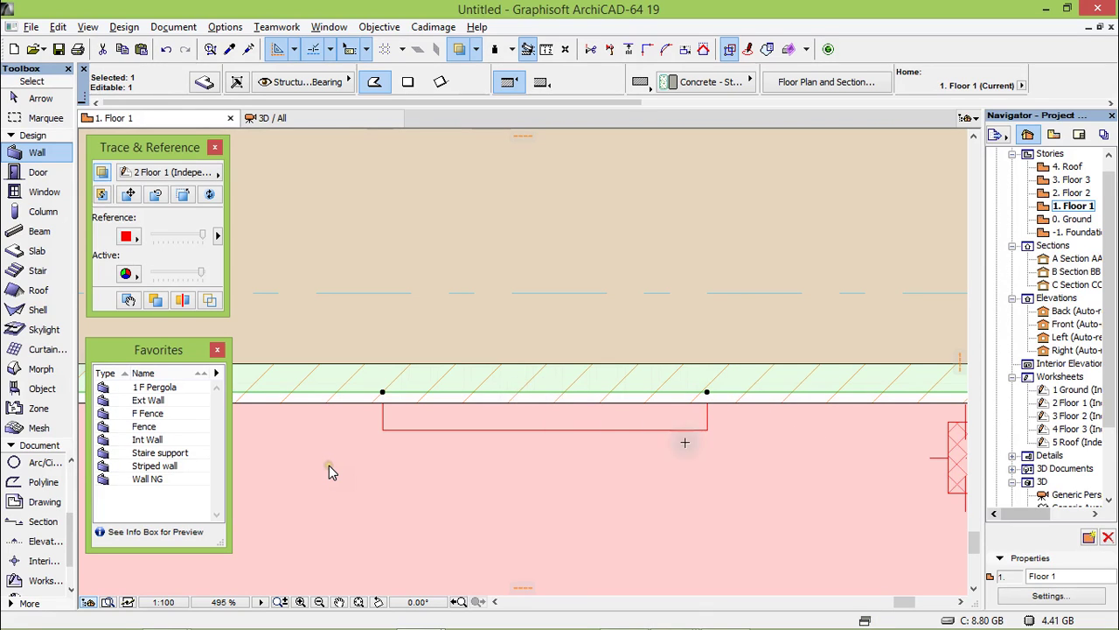
Step: Offset the slab edge between the new nodes down to the rectangle's bottom line
left_click(554, 391)
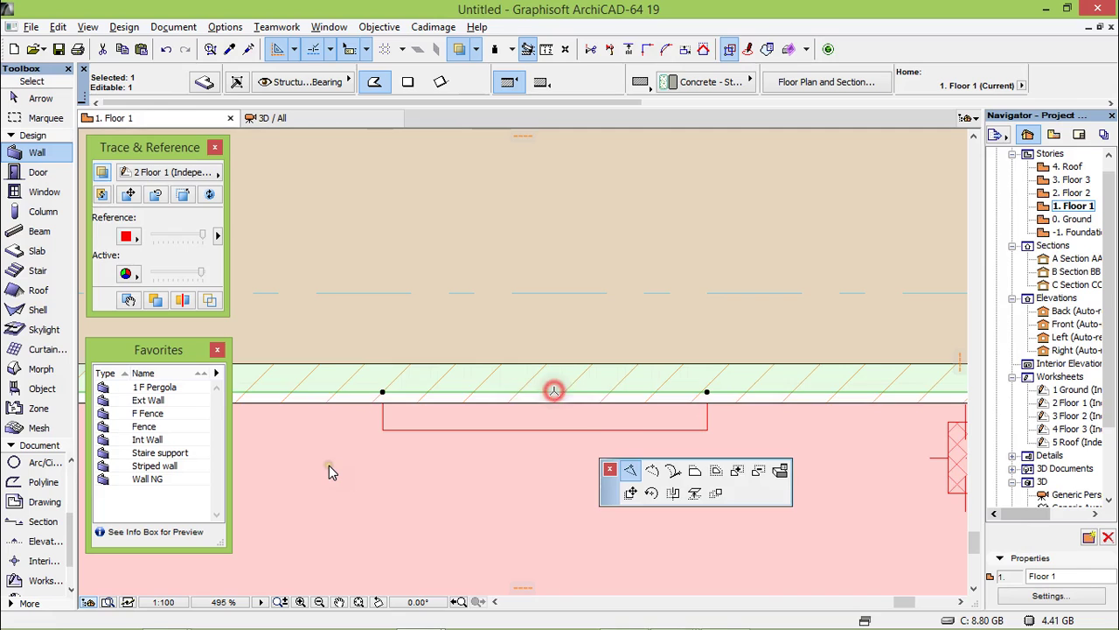
left_click(639, 465)
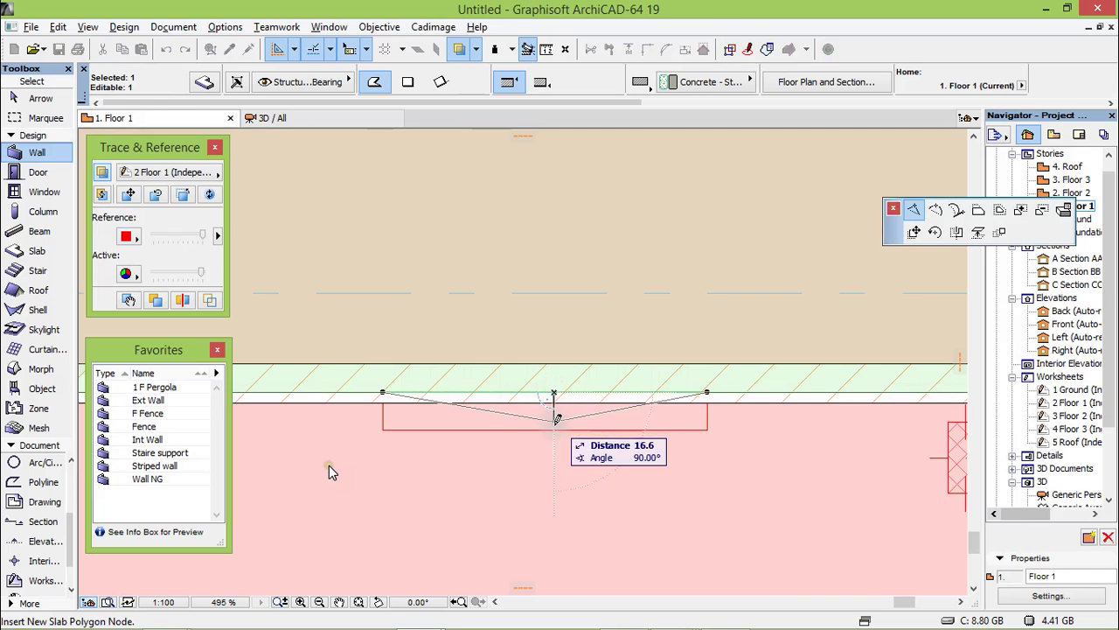
left_click(976, 211)
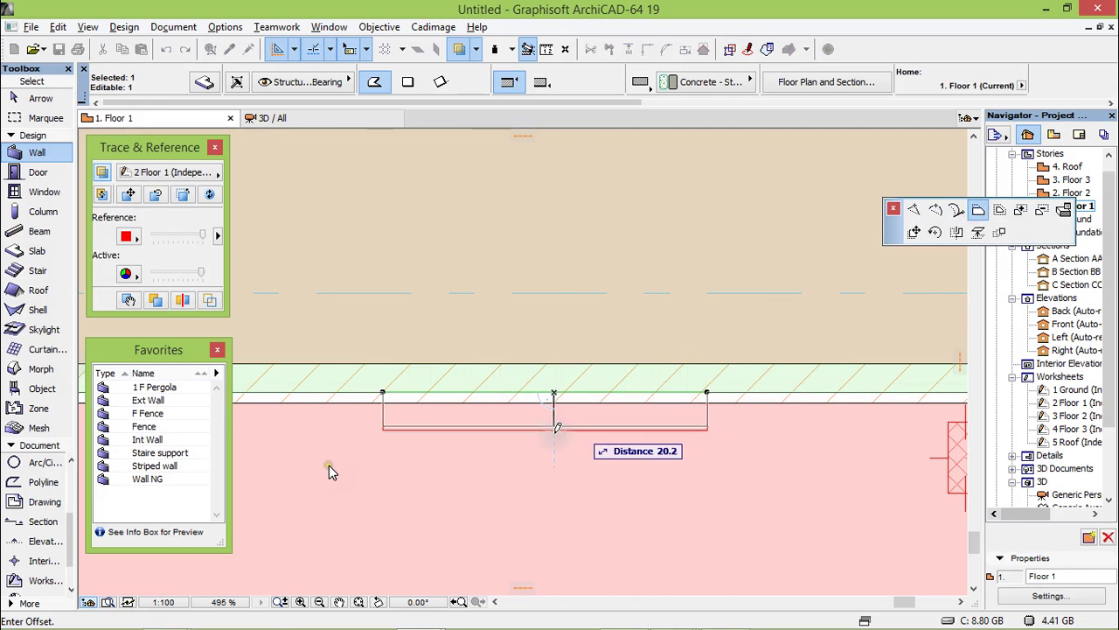
left_click(385, 428)
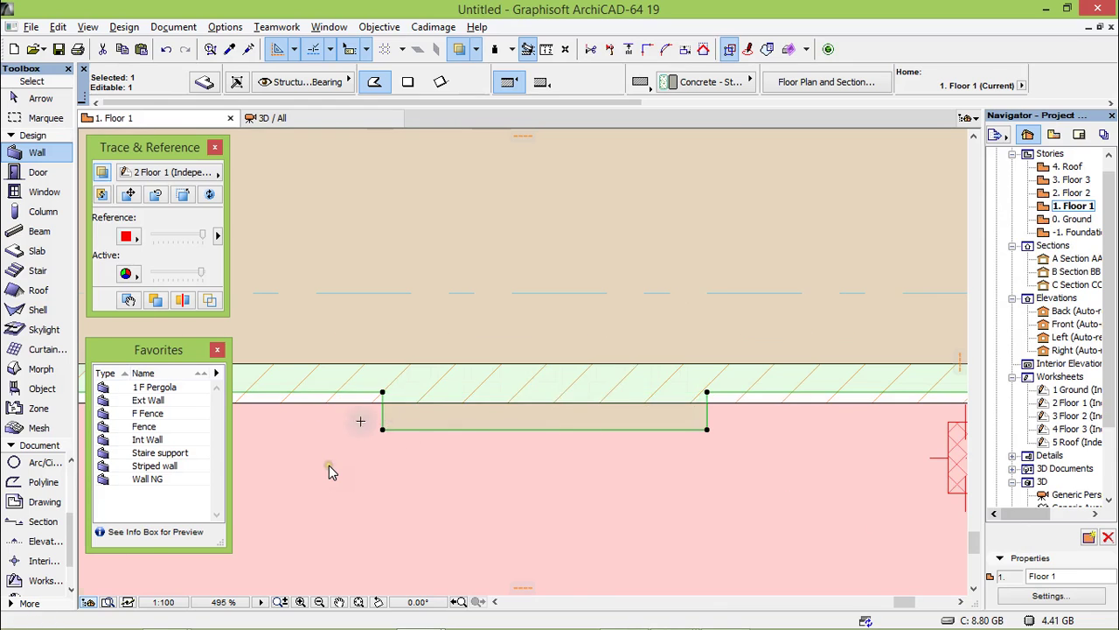
Step: Zoom out to check the reshaped slab and clear the slab selection
scroll(330, 472, "down", 3)
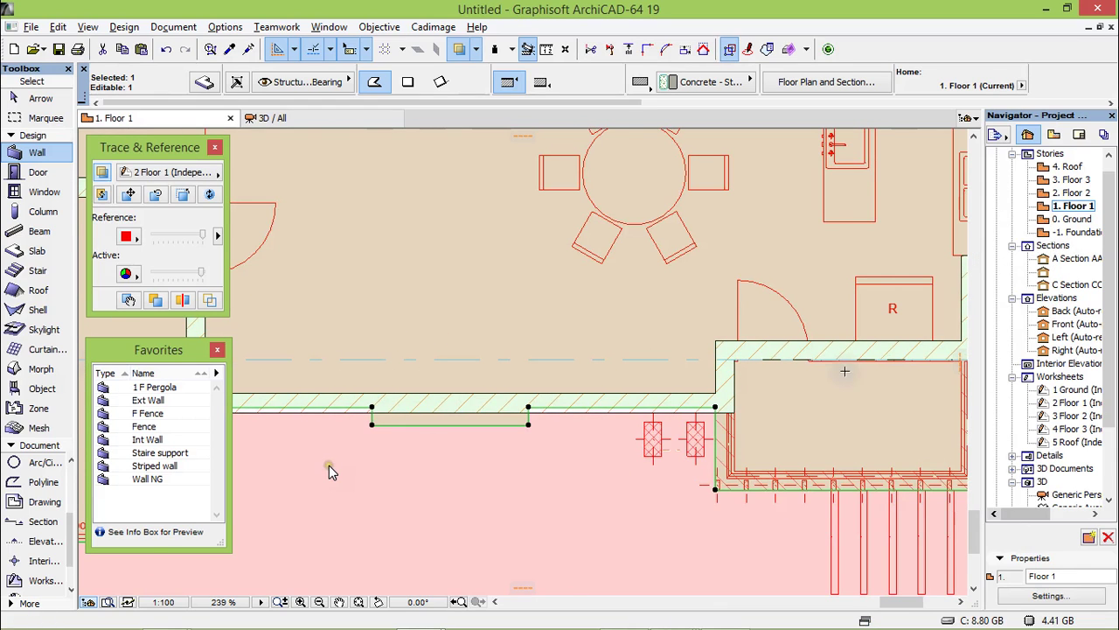
scroll(331, 472, "down", 3)
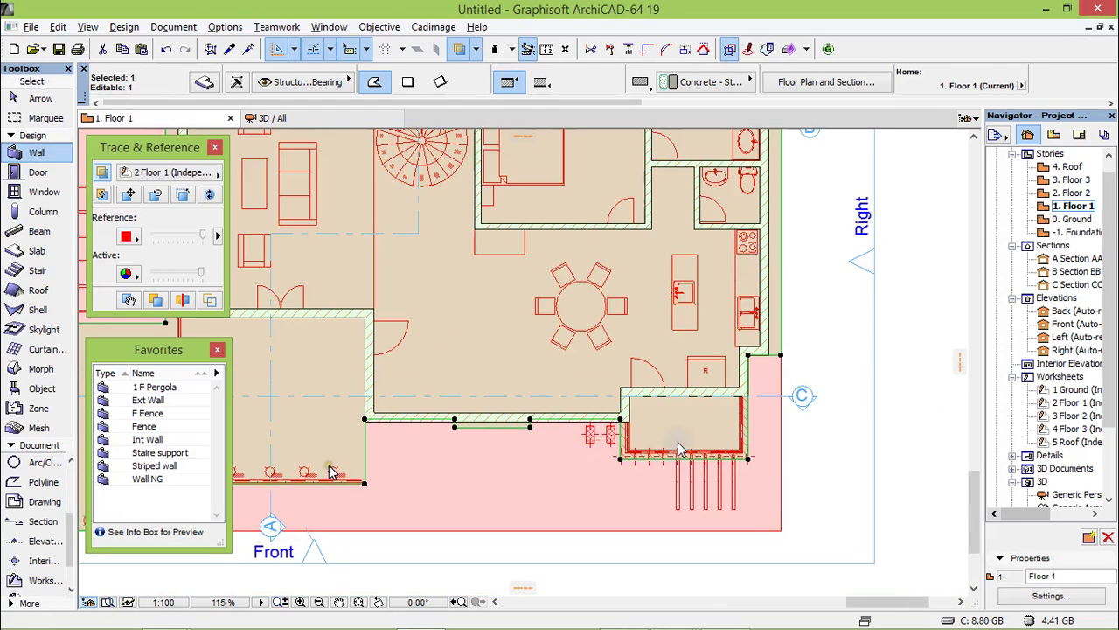
scroll(330, 473, "up", 2)
key("Escape")
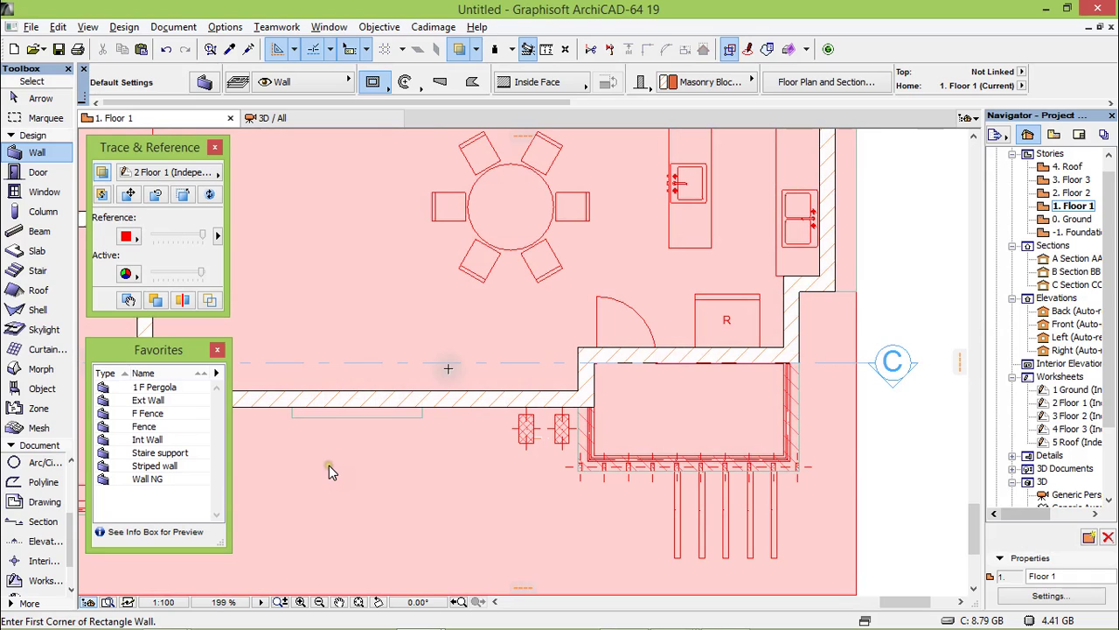
scroll(330, 472, "up", 1)
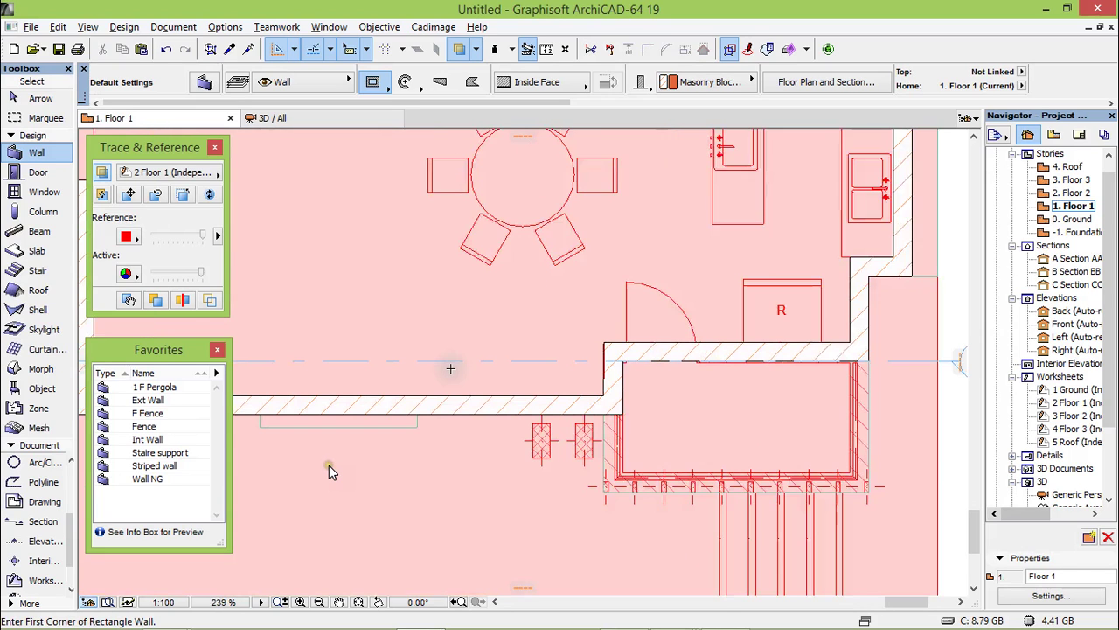
Step: Set default walls to 15.0 thick and 20.0 high with Paint - Glossy White surfaces
left_click(204, 82)
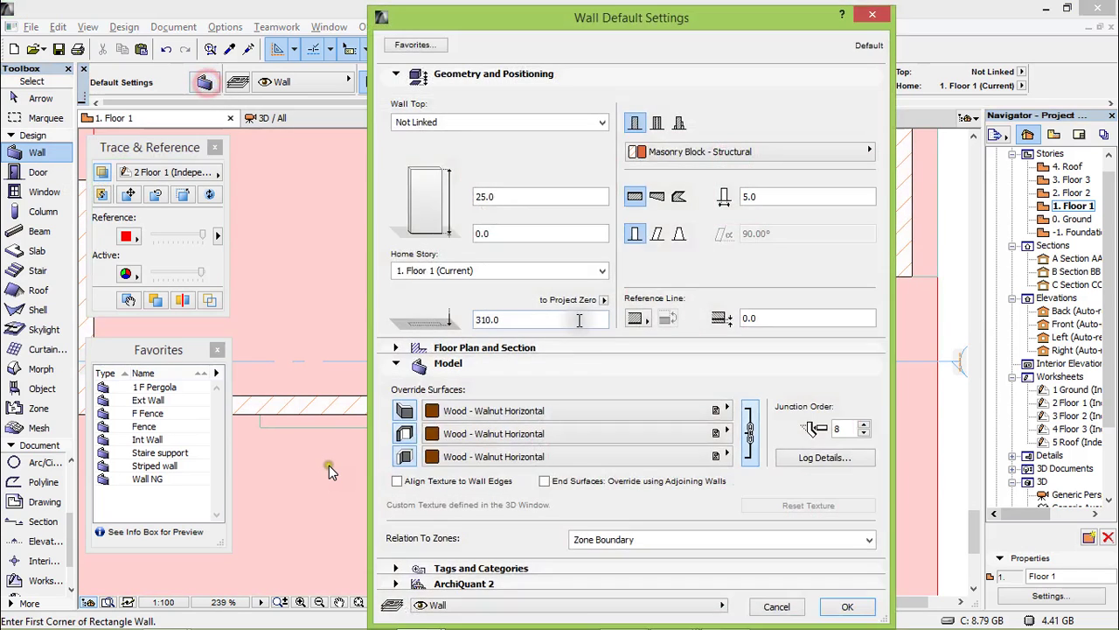
left_click(716, 410)
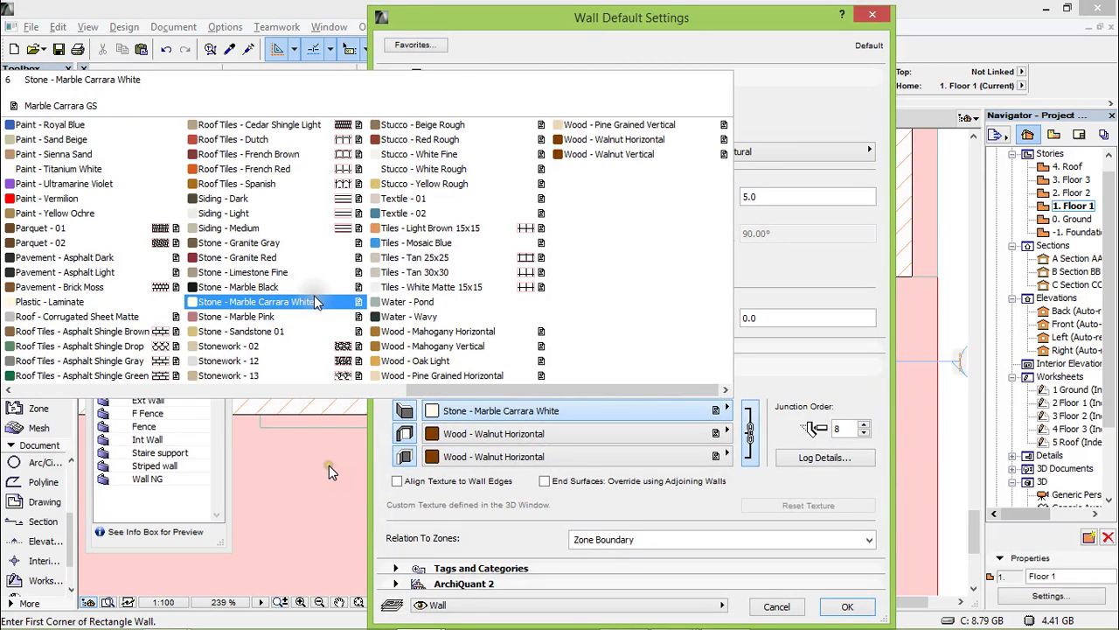
scroll(316, 302, "up", 2)
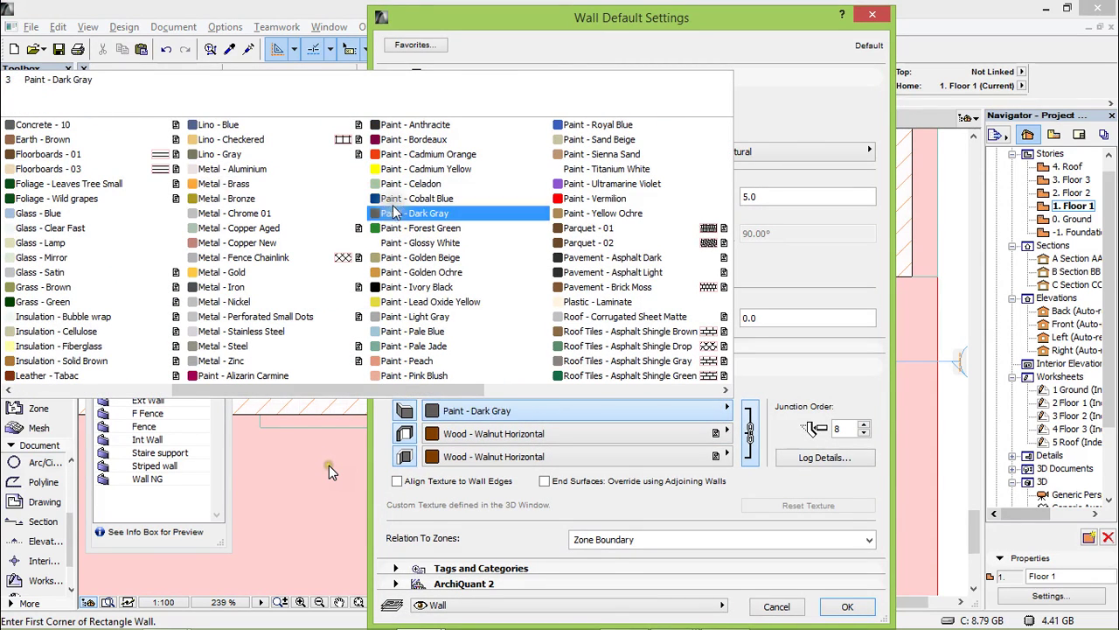
left_click(418, 243)
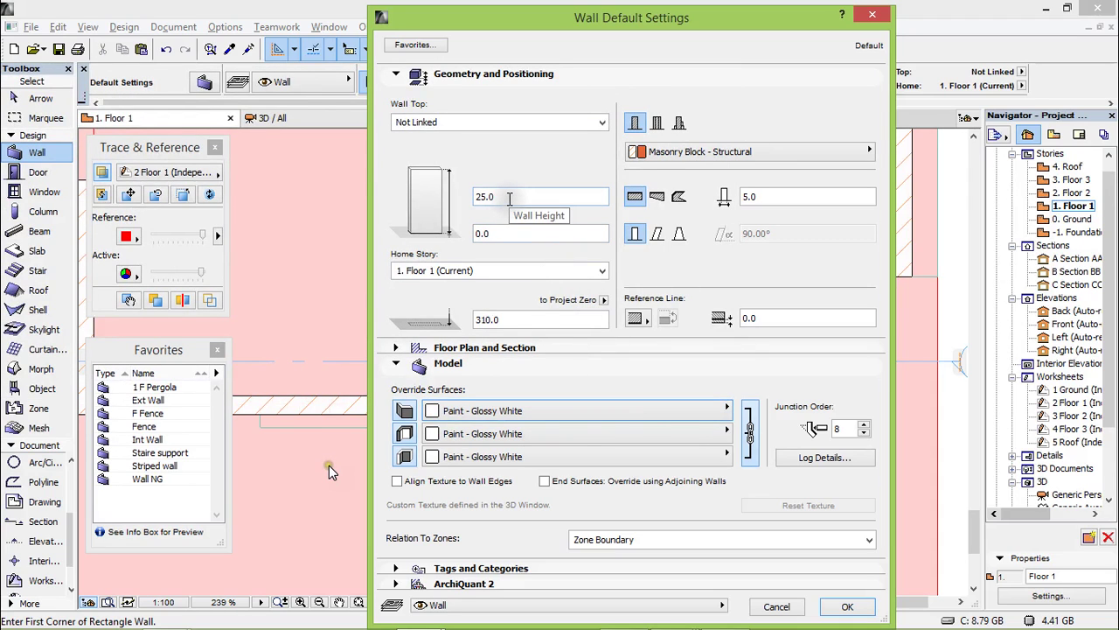
left_click(769, 197)
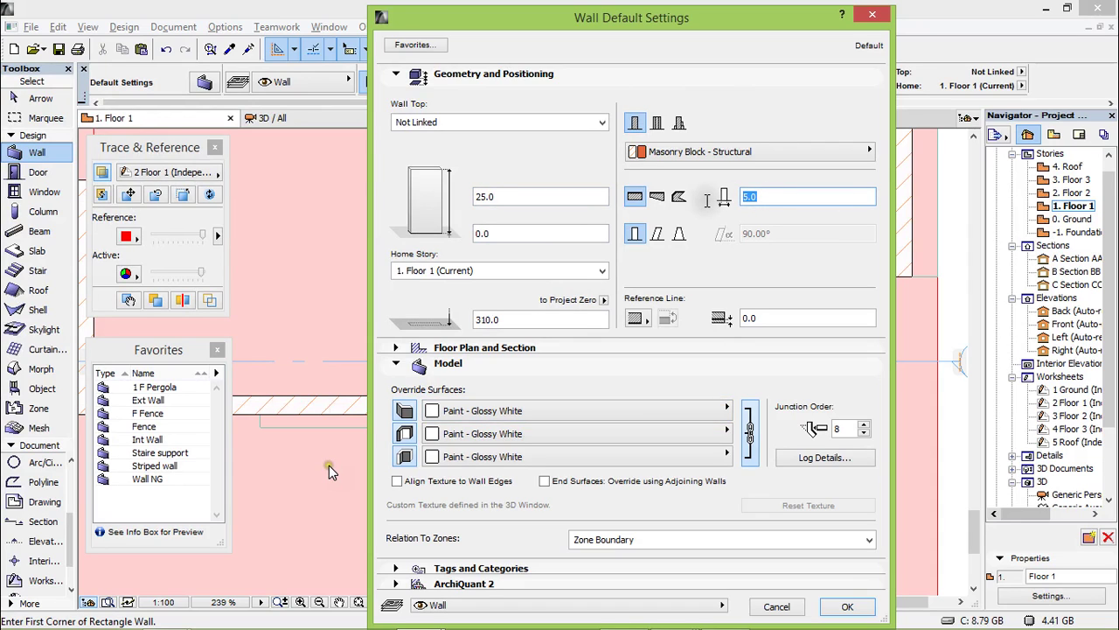
type("15")
left_click(507, 196)
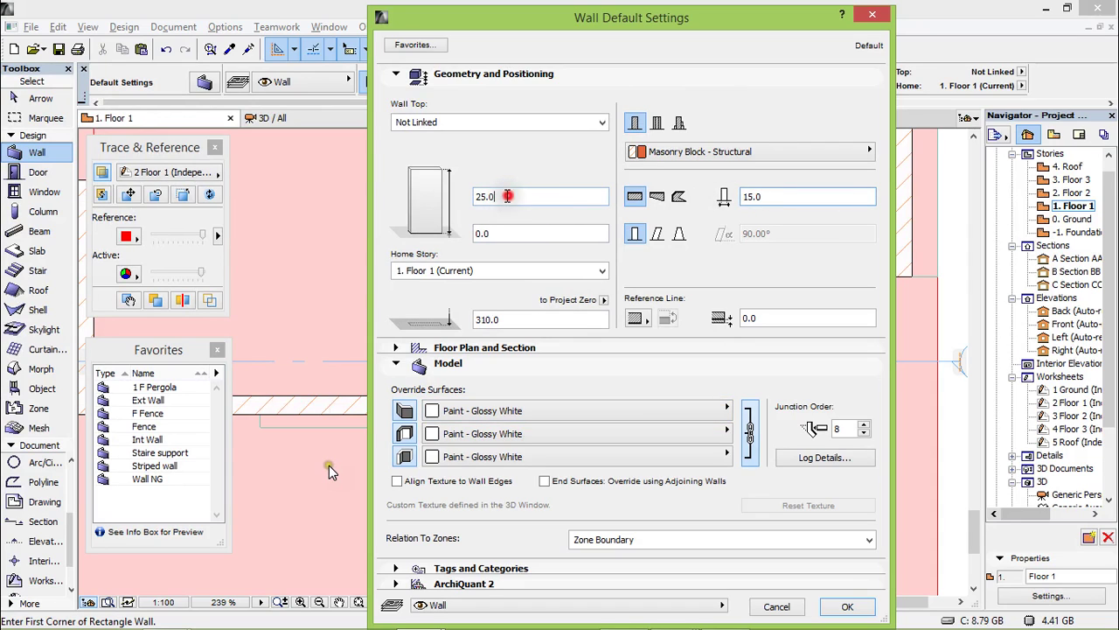
type("2")
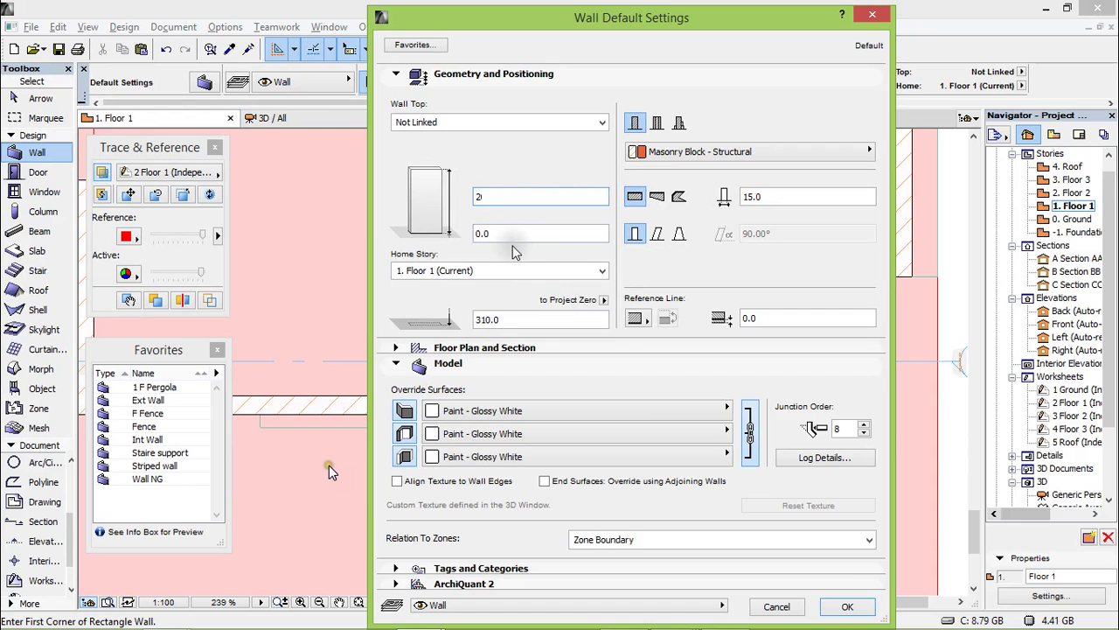
type("0")
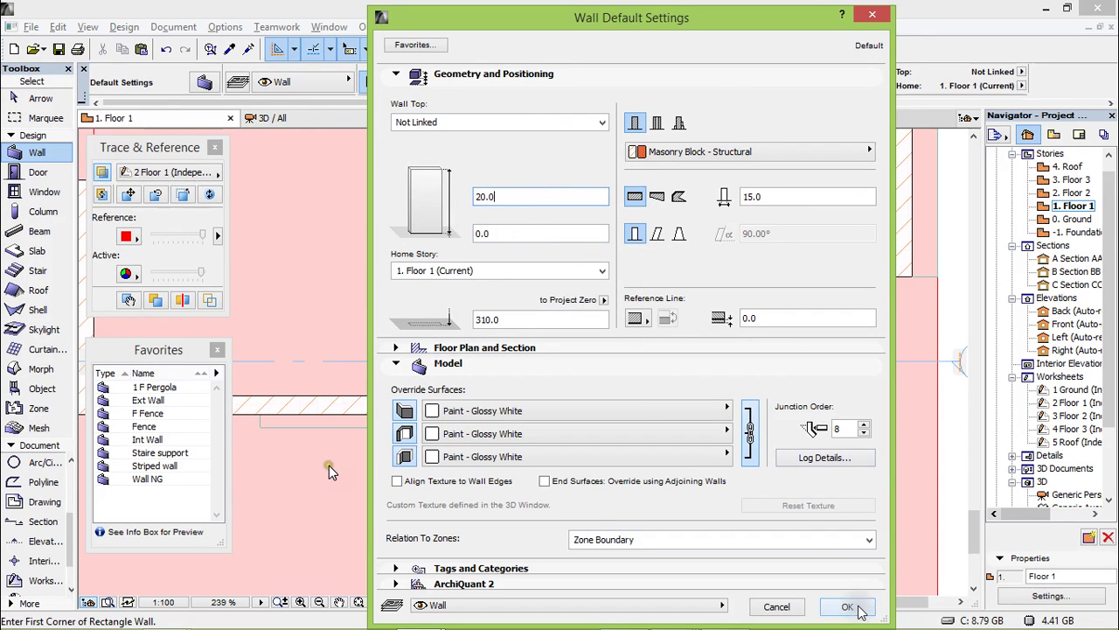
left_click(857, 606)
Step: Switch the Wall tool's geometry method to continuous polyline
scroll(331, 470, "up", 3)
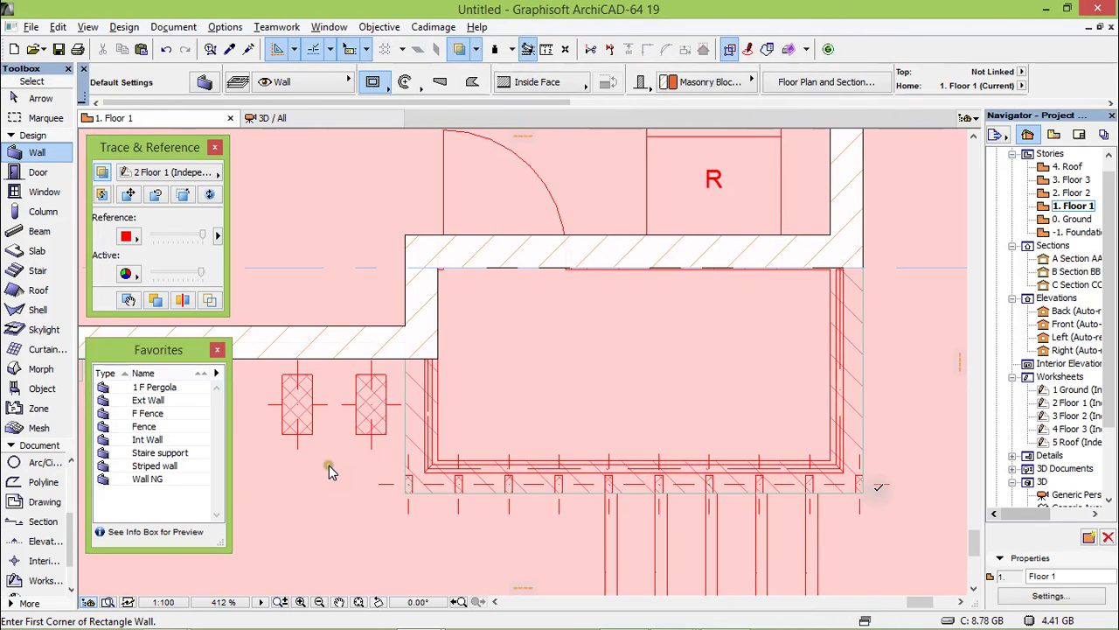
left_click(862, 266)
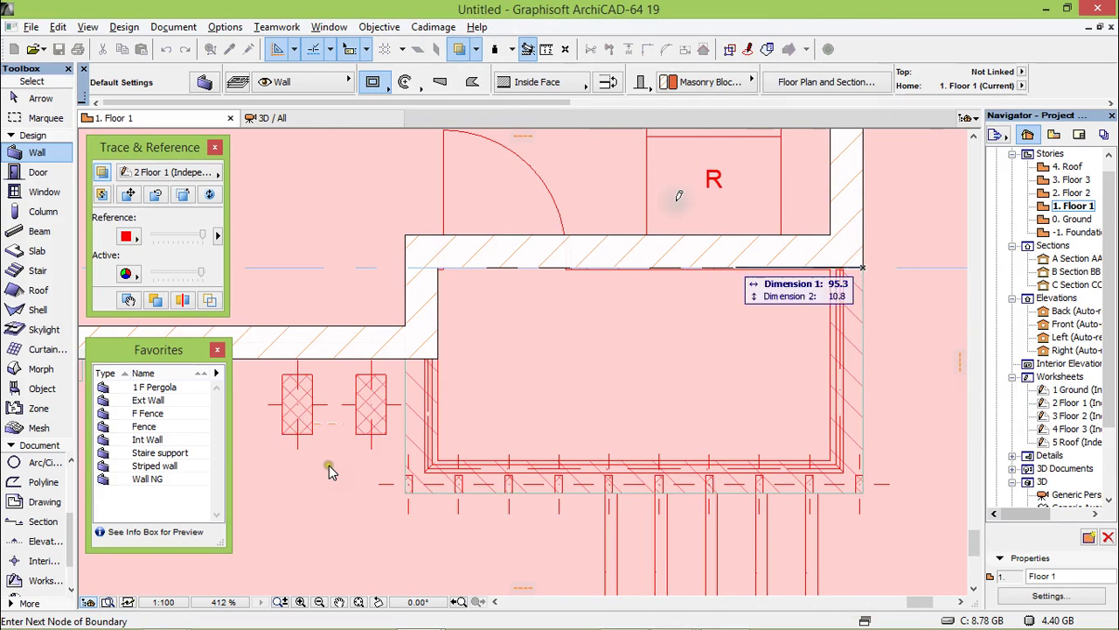
left_click(543, 132)
left_click(373, 82)
left_click(404, 79)
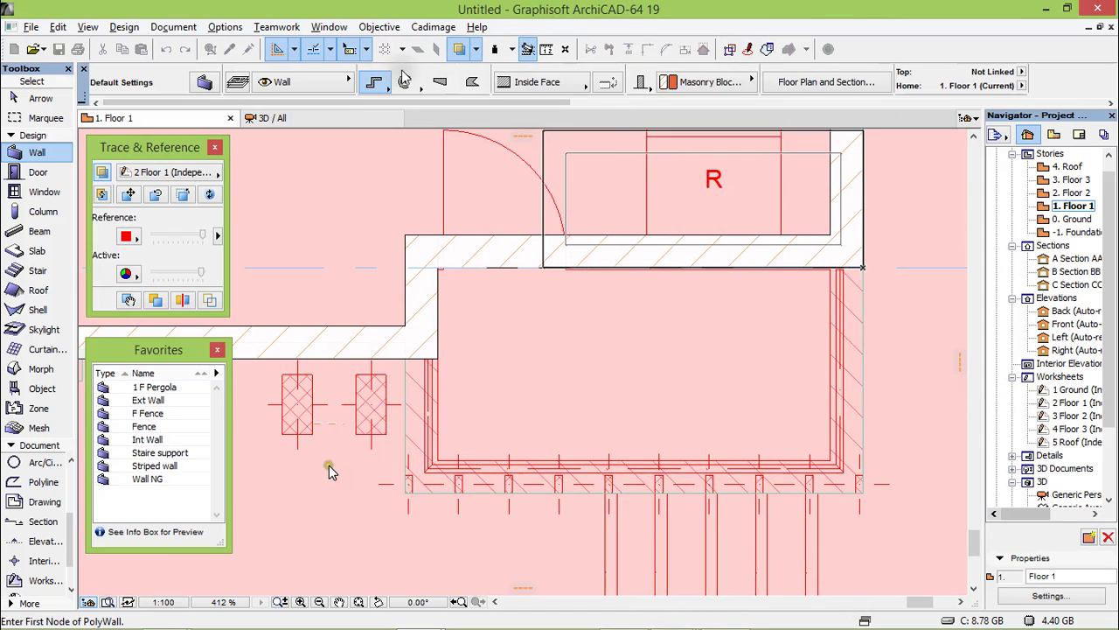
Step: Draw the parapet polywall from the balcony's top-right corner, around the bottom, to the left wall
left_click(862, 266)
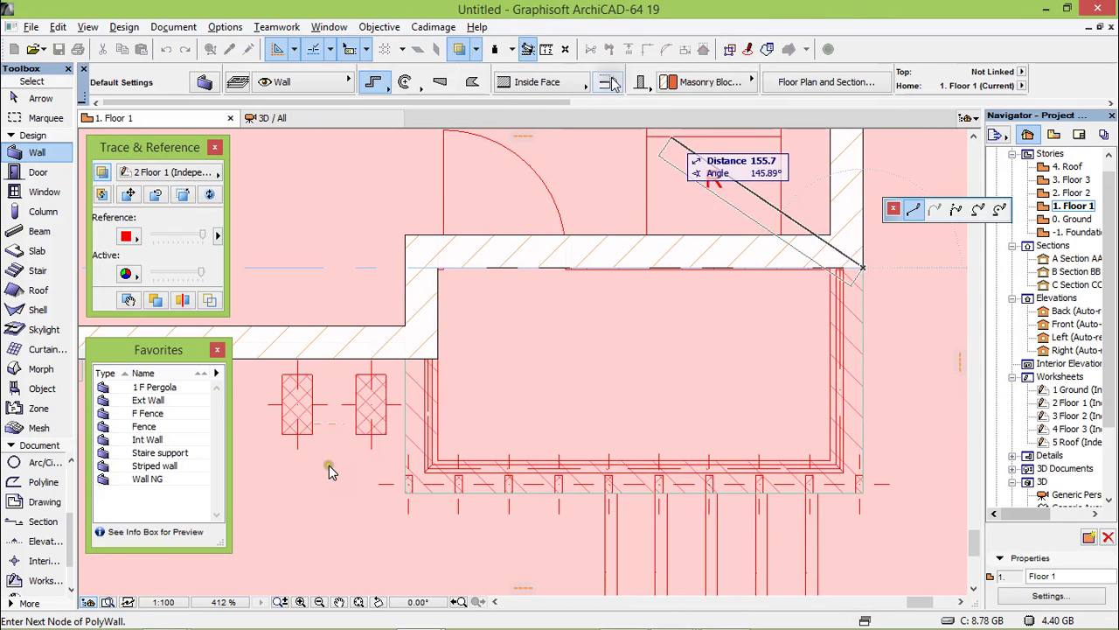
left_click(610, 81)
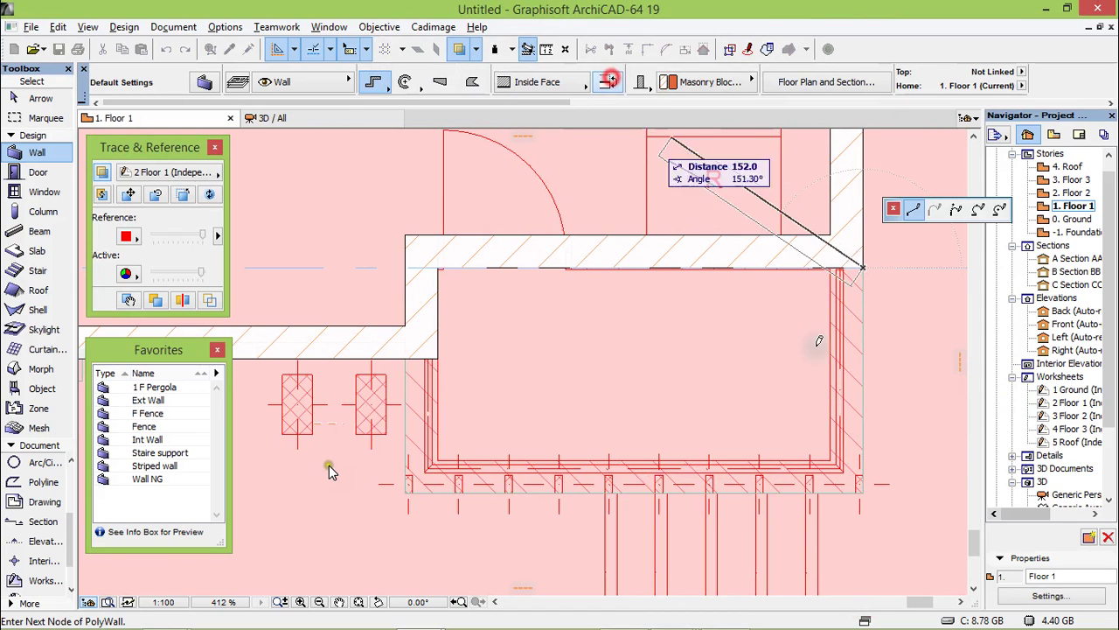
left_click(864, 490)
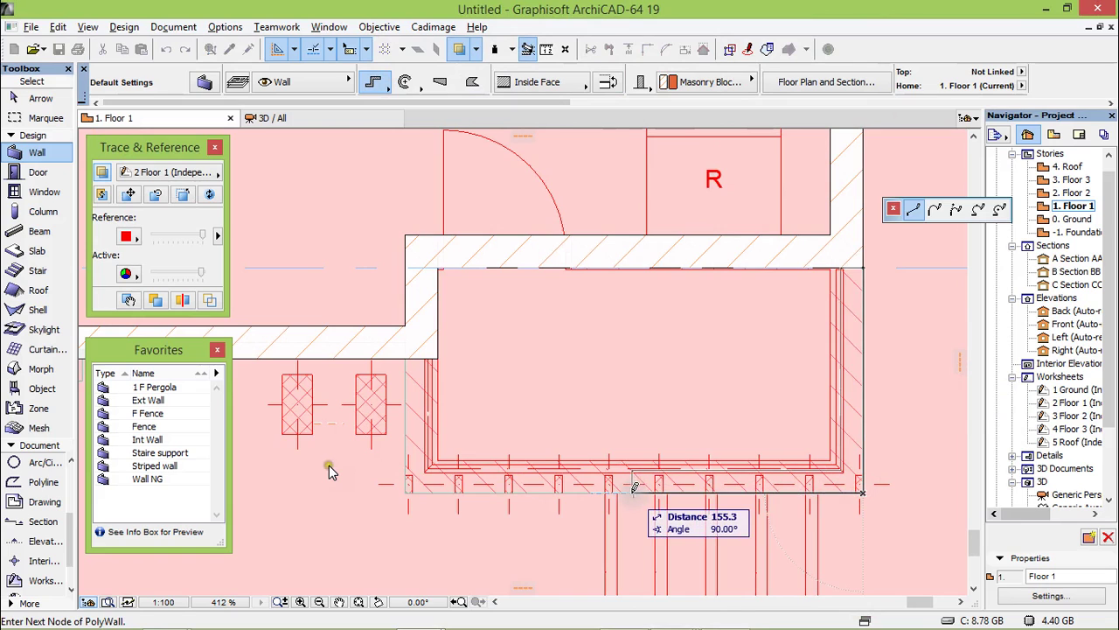
left_click(407, 492)
left_click(405, 359)
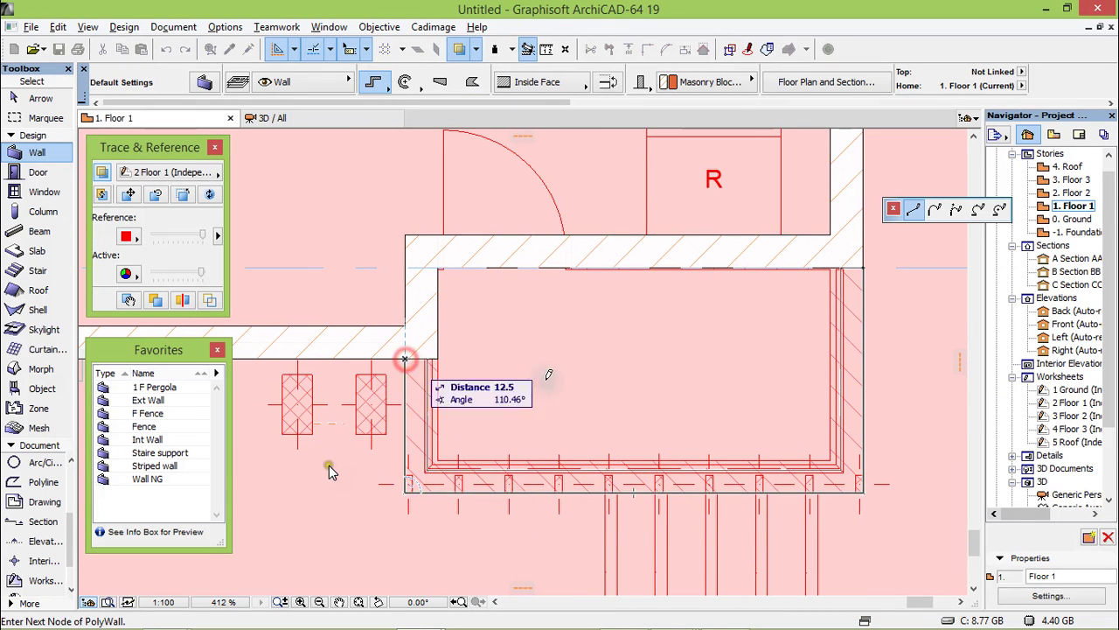
right_click(573, 376)
left_click(615, 504)
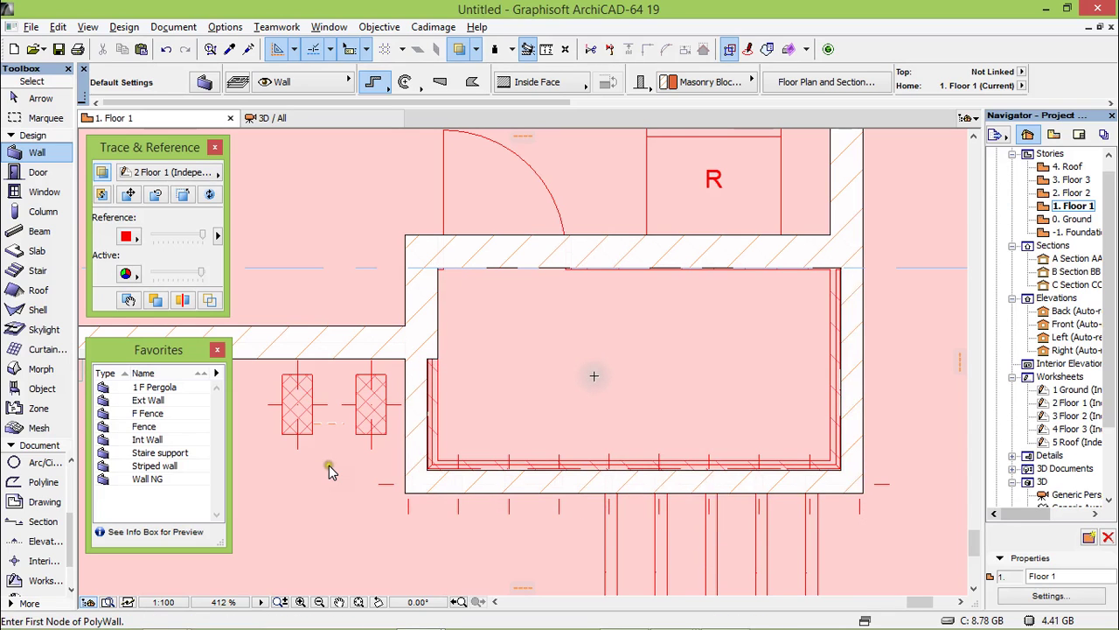
Step: Pick the Column tool, apply the 2F Column favourite instead of Column 3, and show its defaults
scroll(720, 386, "down", 2)
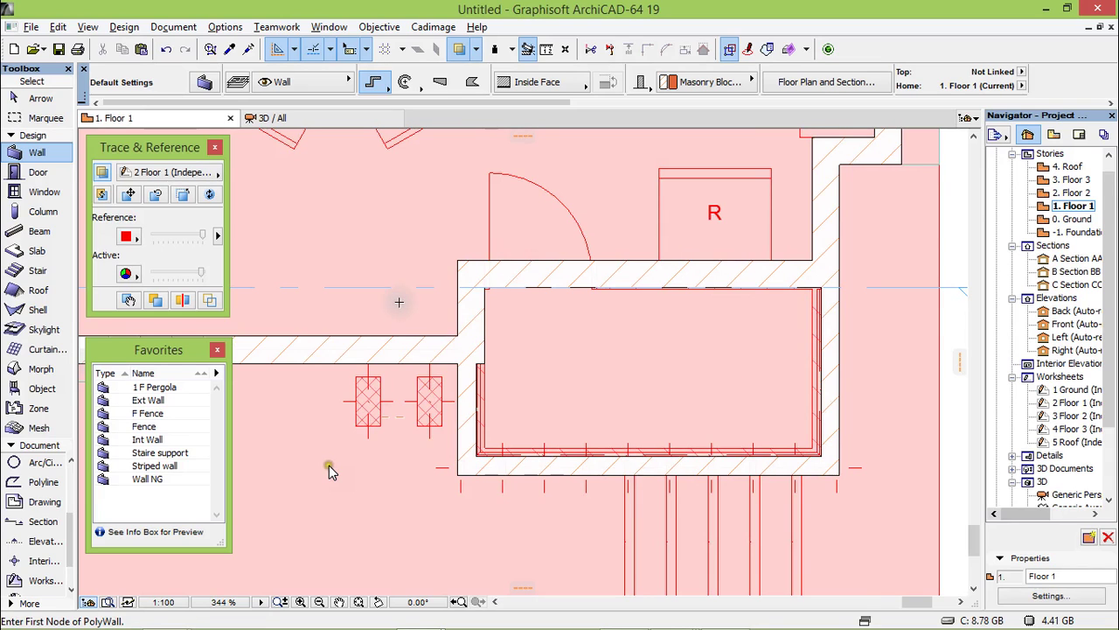
scroll(495, 489, "up", 8)
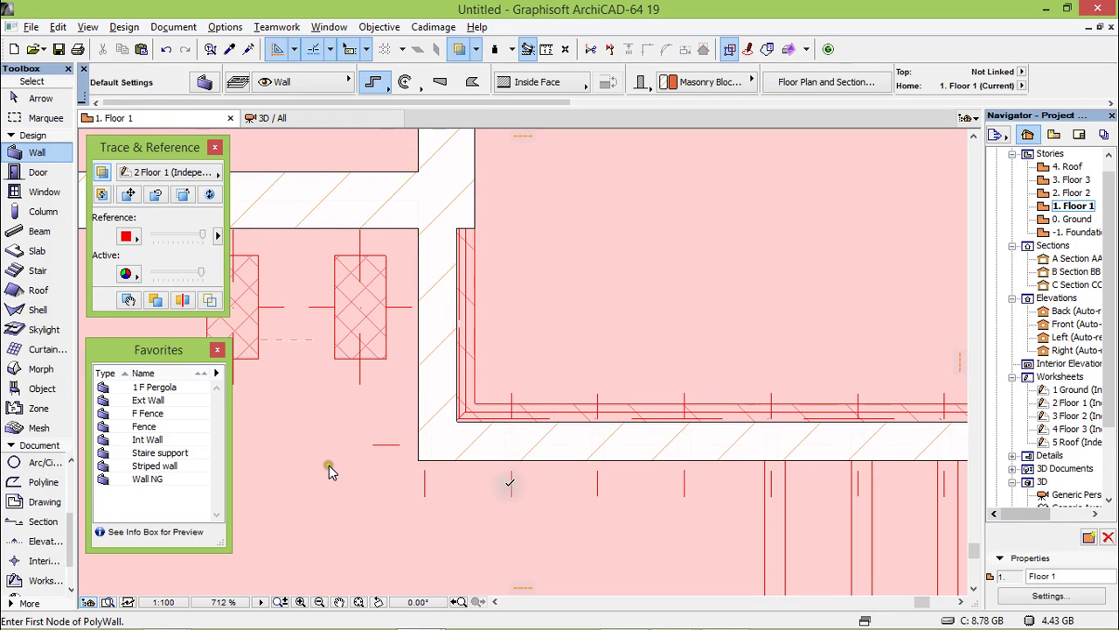
left_click(28, 214)
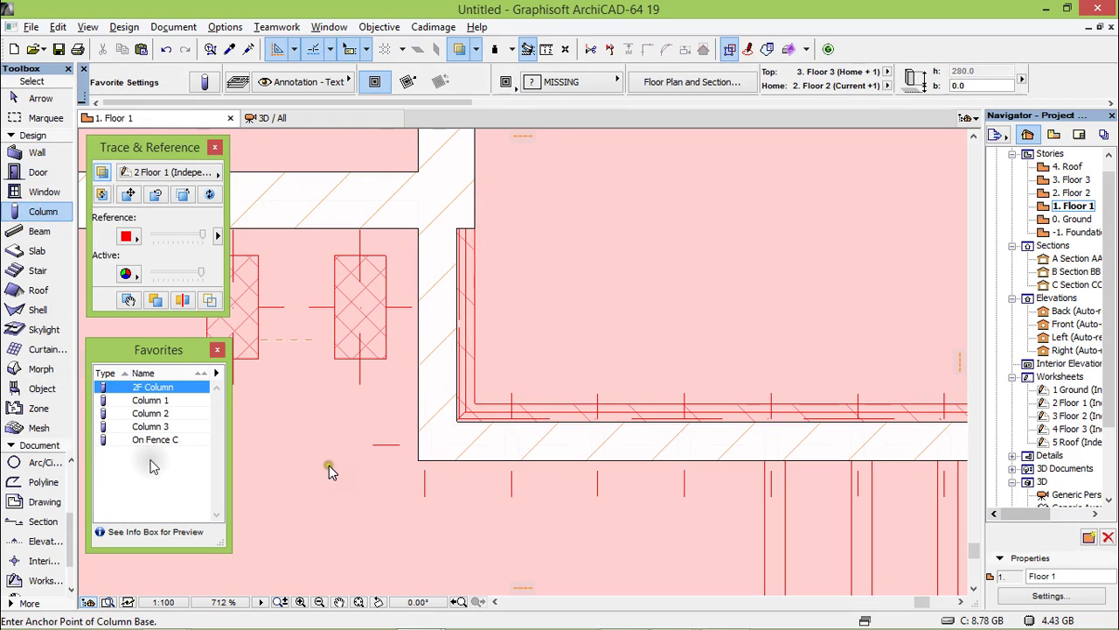
double_click(151, 426)
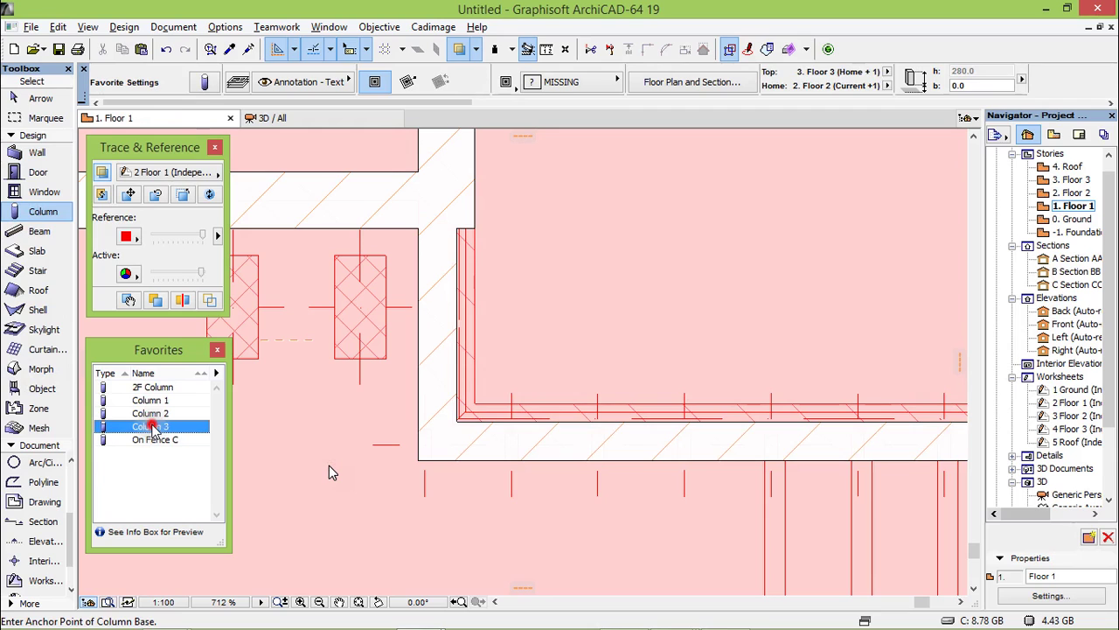
key("ctrl+t")
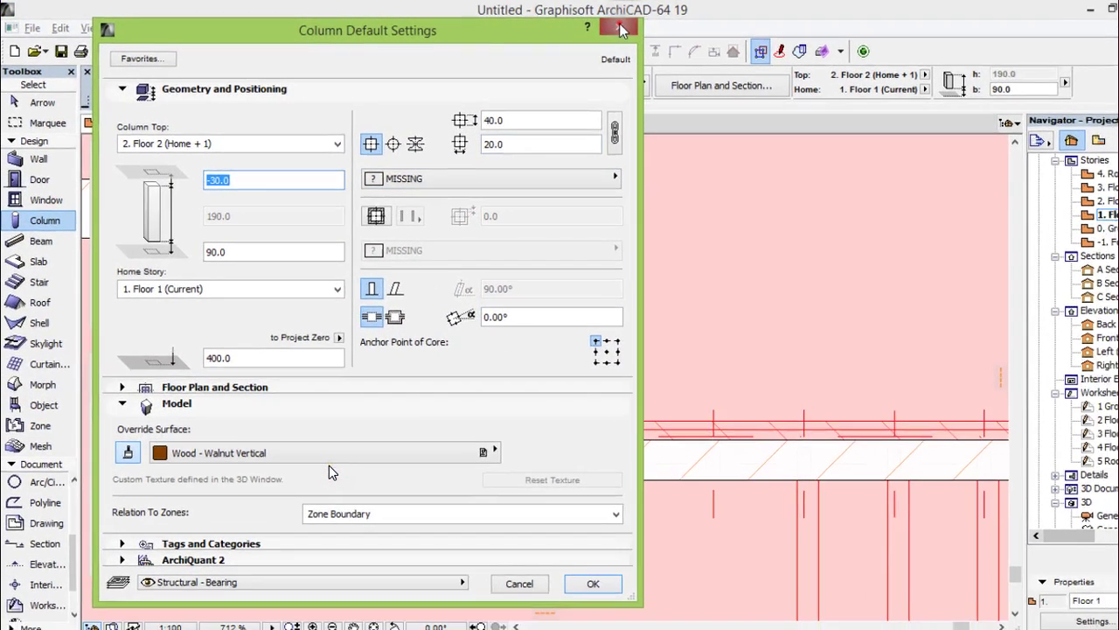
left_click(619, 30)
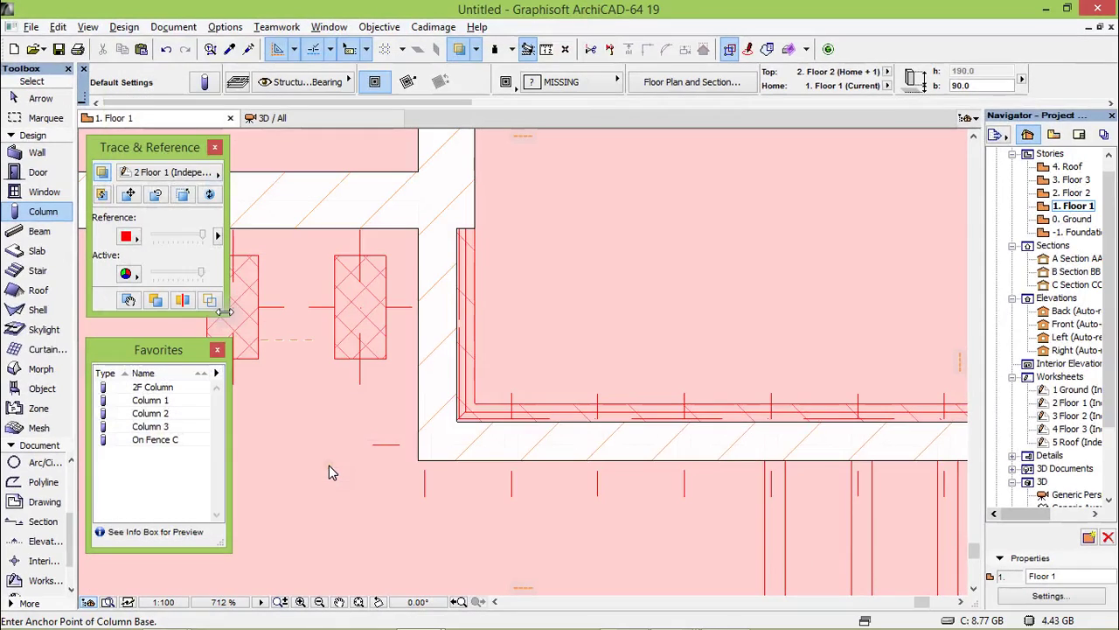
double_click(148, 425)
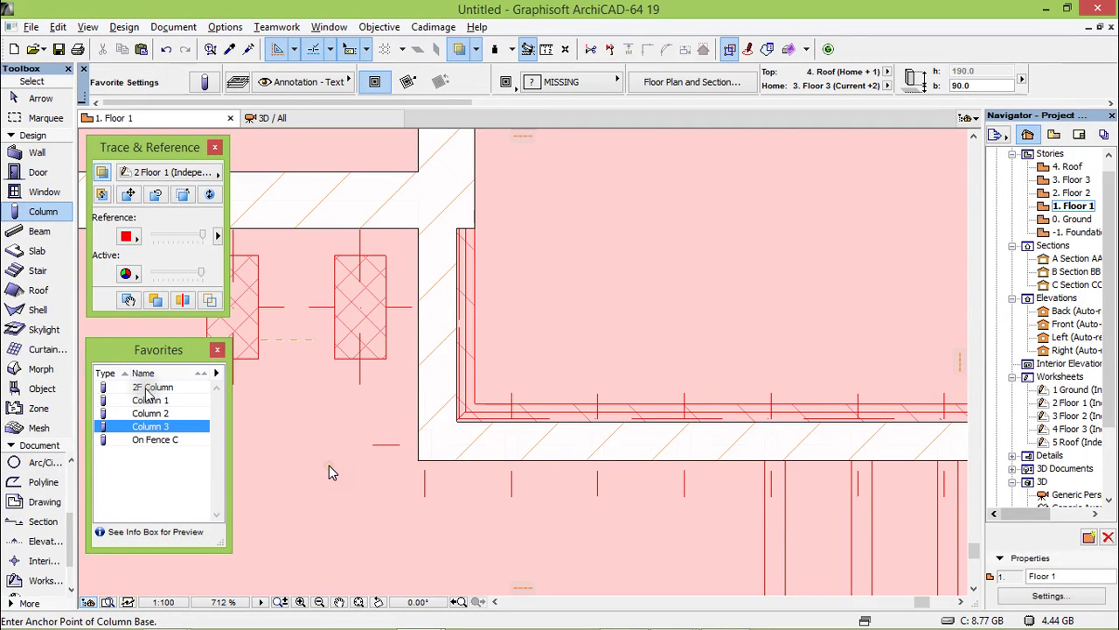
double_click(147, 390)
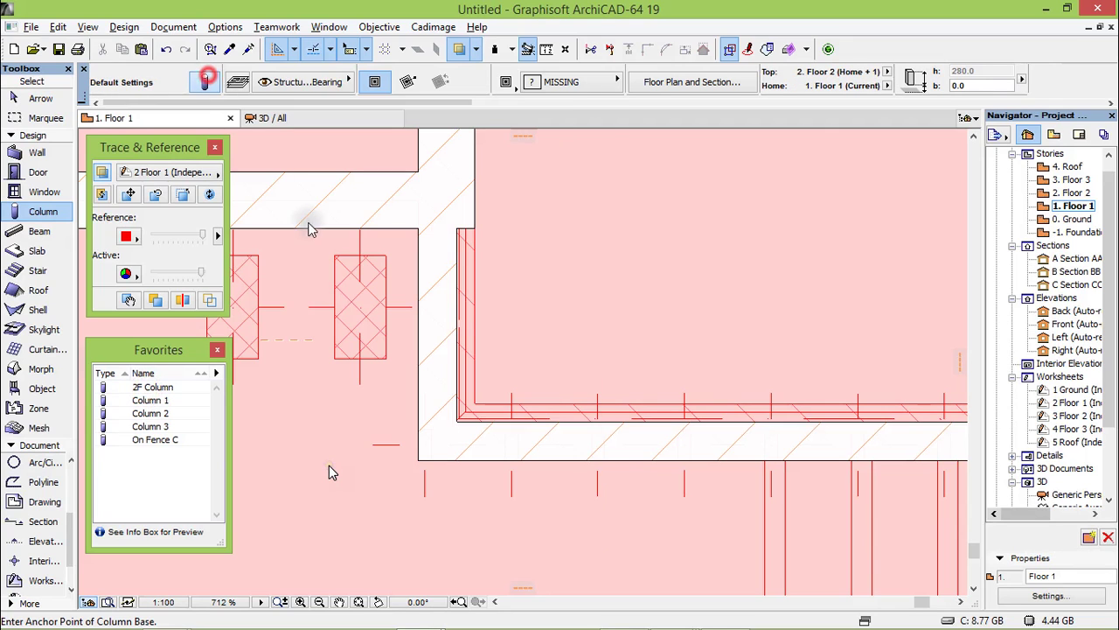
left_click(205, 79)
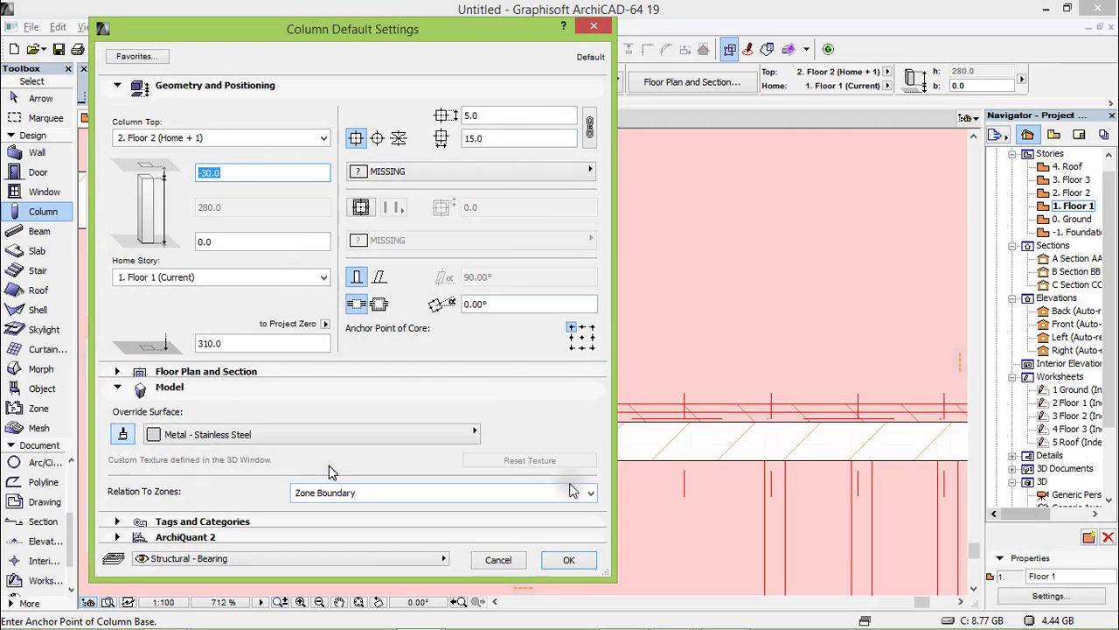
Step: Set default columns to 5.0 × 12.0, Paint - Glossy White, bottom-left anchored, with 20.0 base offset
left_click(570, 347)
left_click(569, 563)
left_click(462, 434)
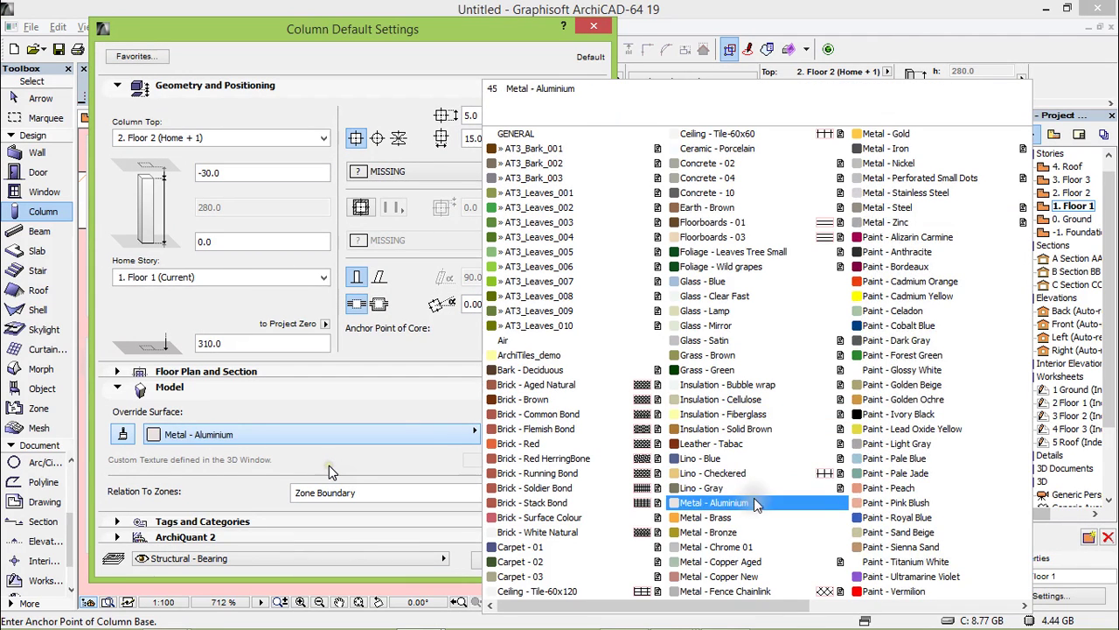
left_click(895, 369)
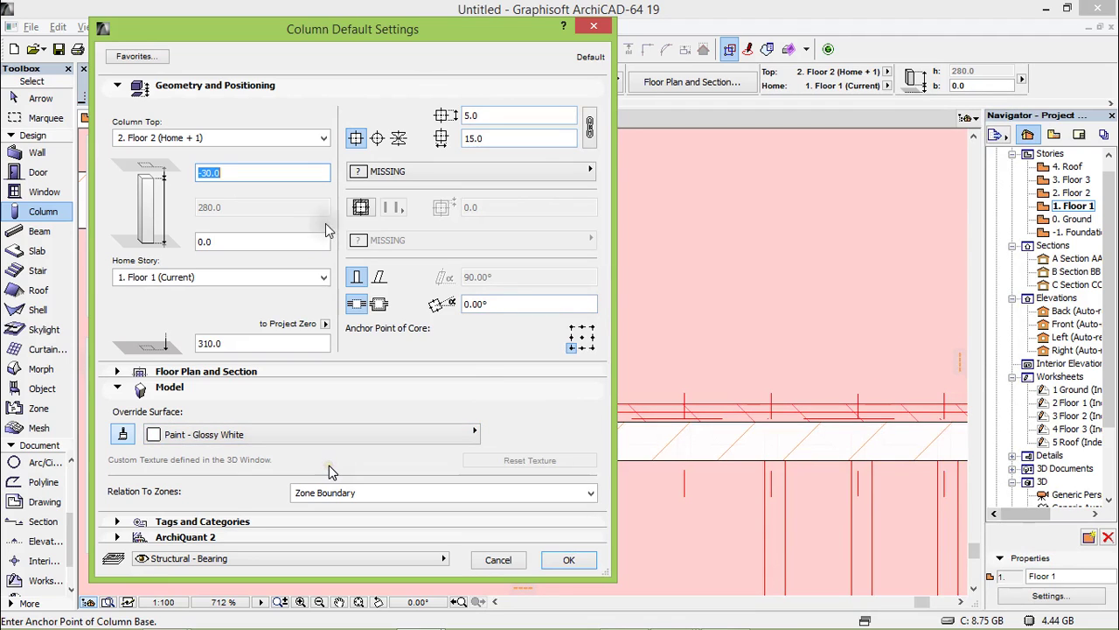
left_click(472, 137)
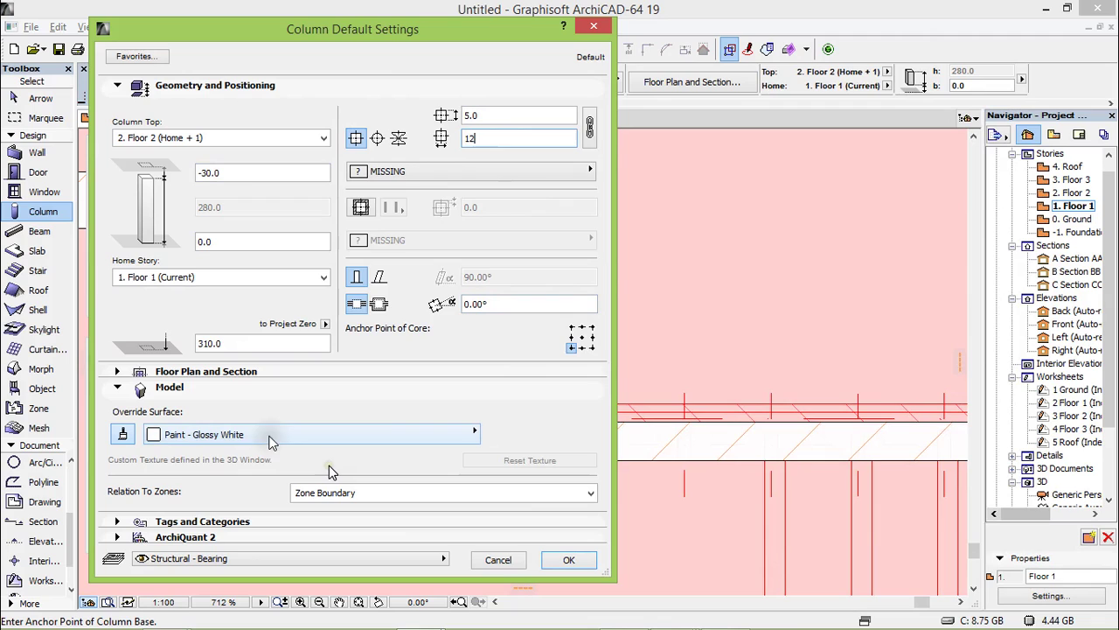
left_click(222, 245)
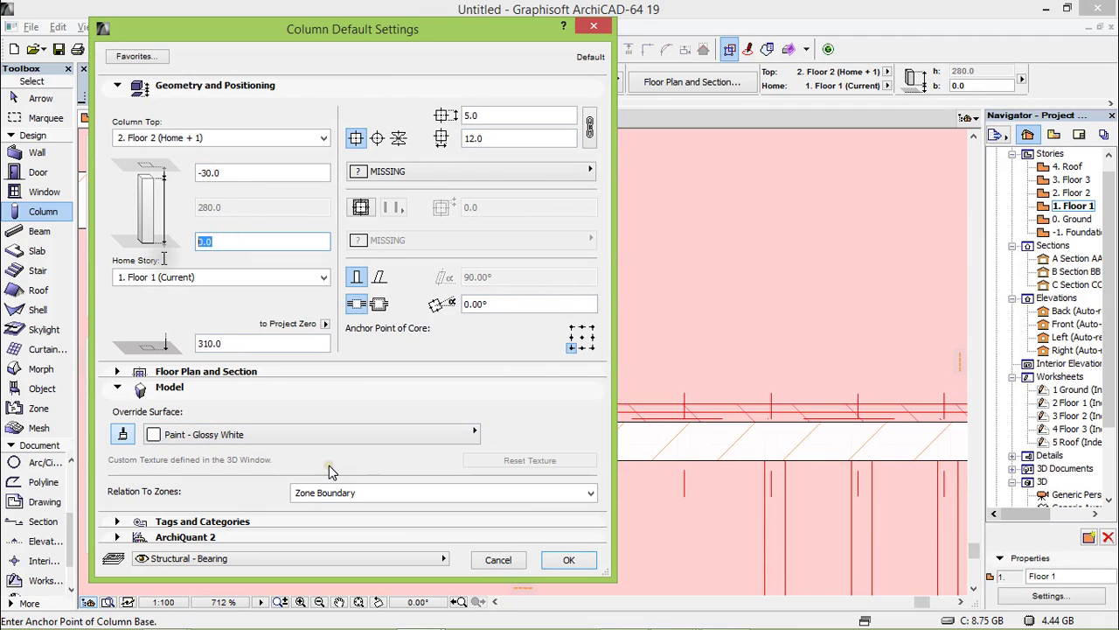
type("20")
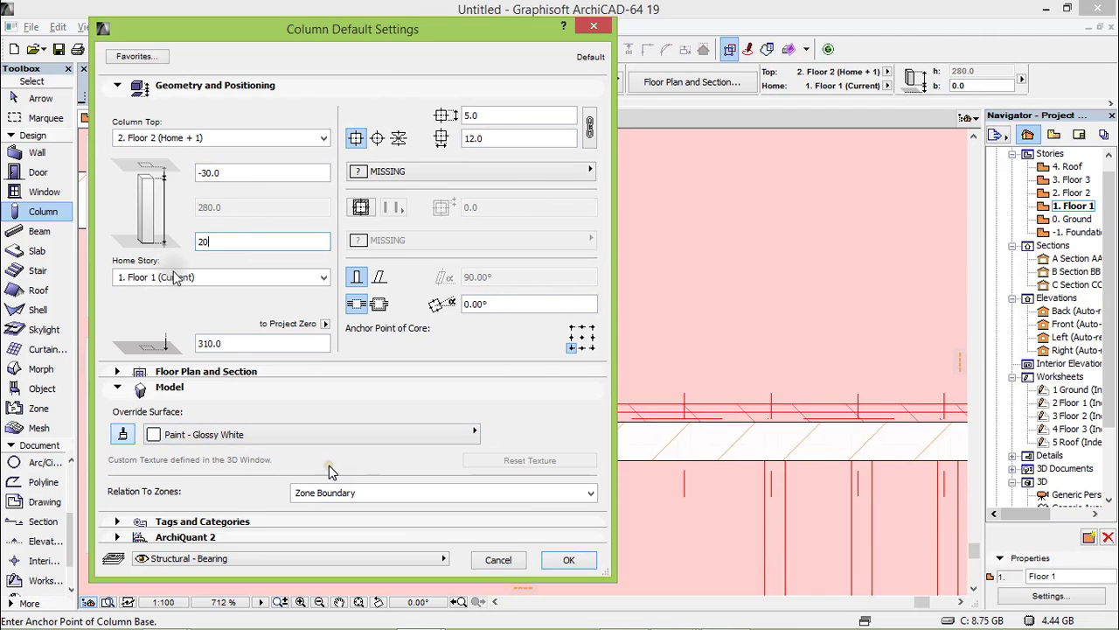
left_click(569, 560)
left_click(569, 561)
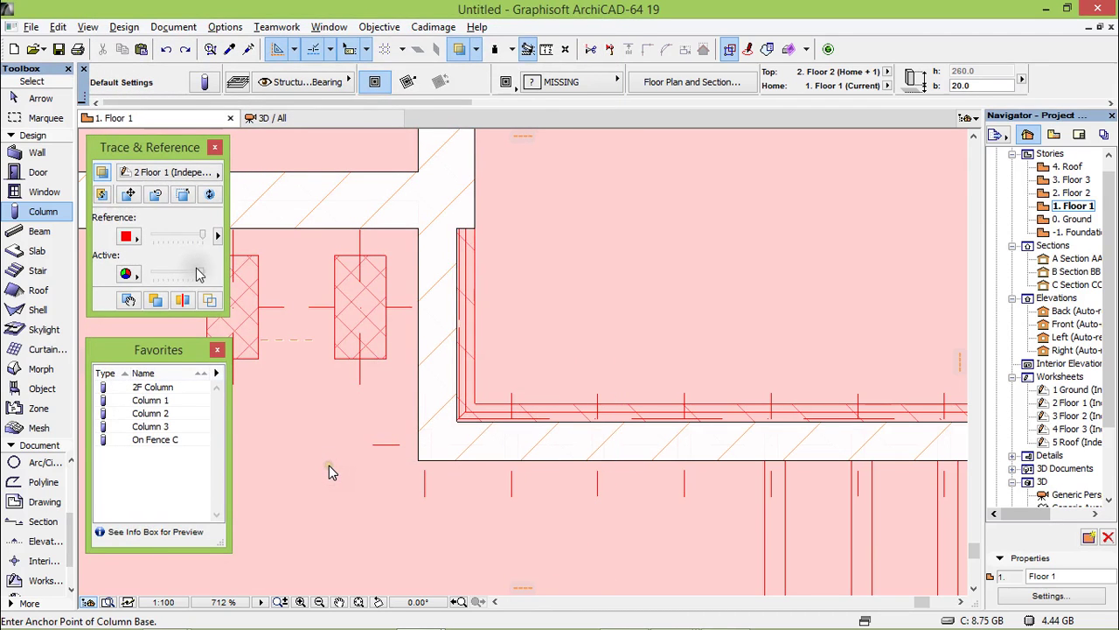
Step: Adjust the active floor's trace intensity, undo the trial corner column, and reopen column defaults
left_click_drag(201, 275, 171, 278)
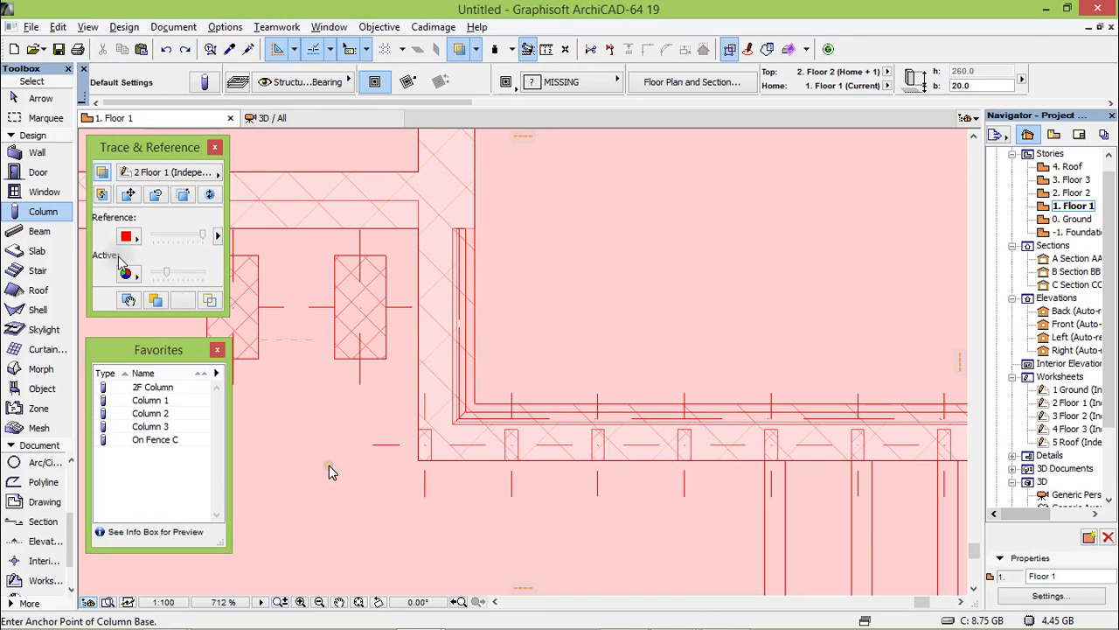
left_click_drag(168, 278, 175, 278)
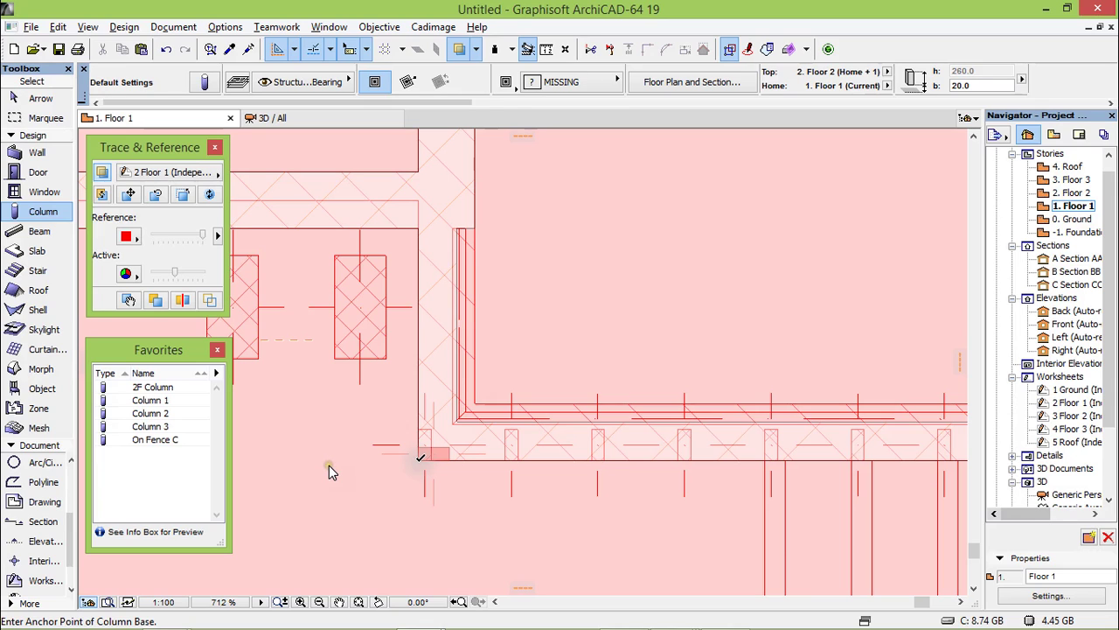
key("ctrl+z")
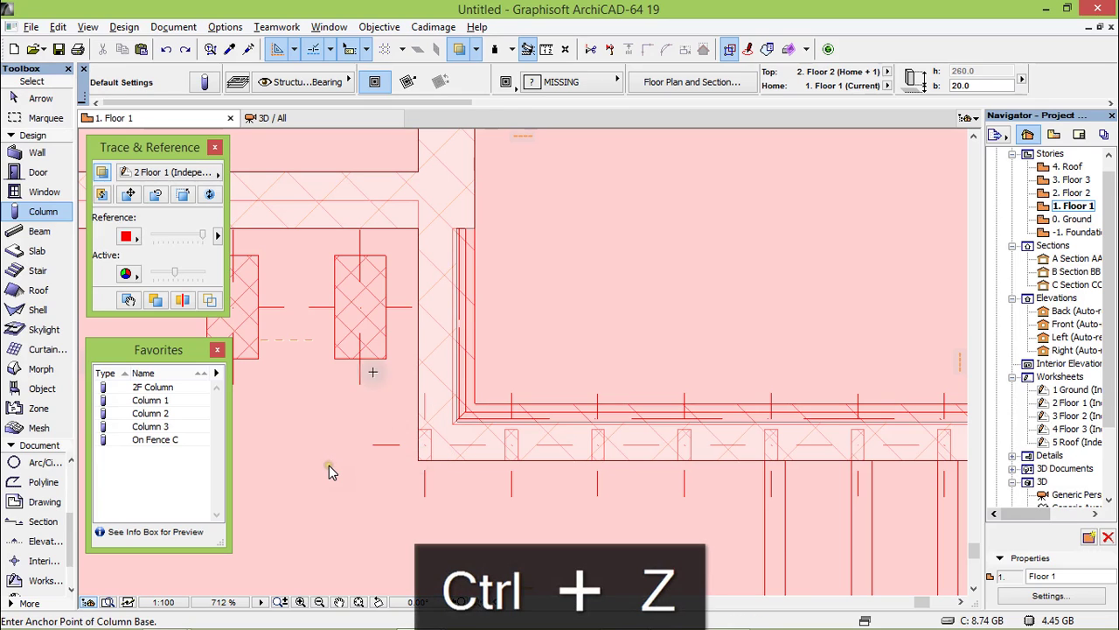
left_click(200, 75)
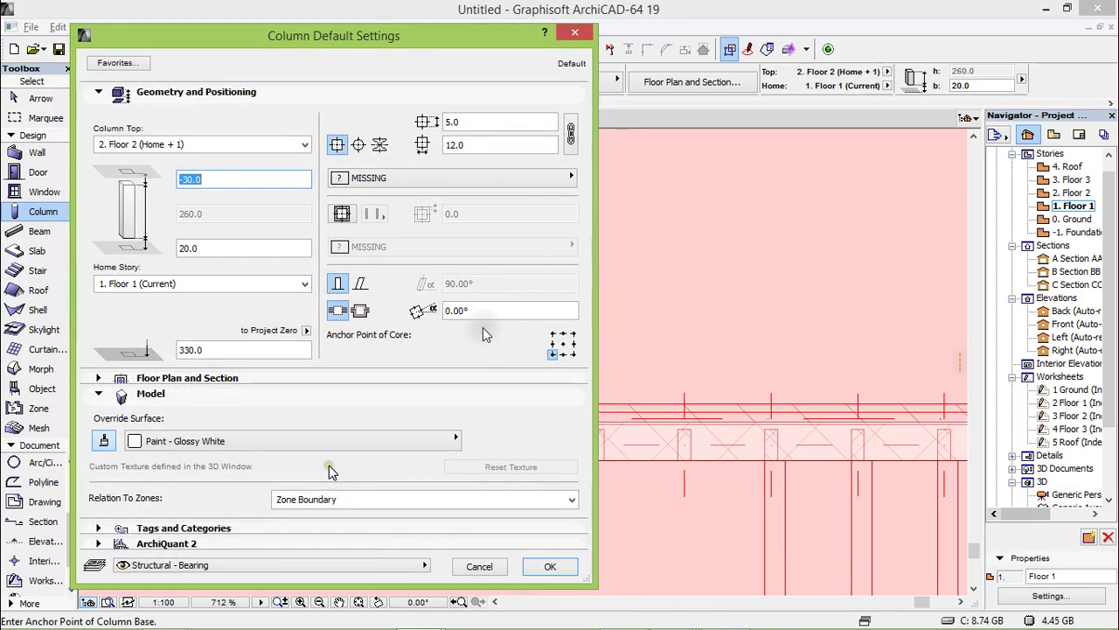
Step: Give default columns a 90° core angle anchored at the core's bottom-right corner
double_click(465, 312)
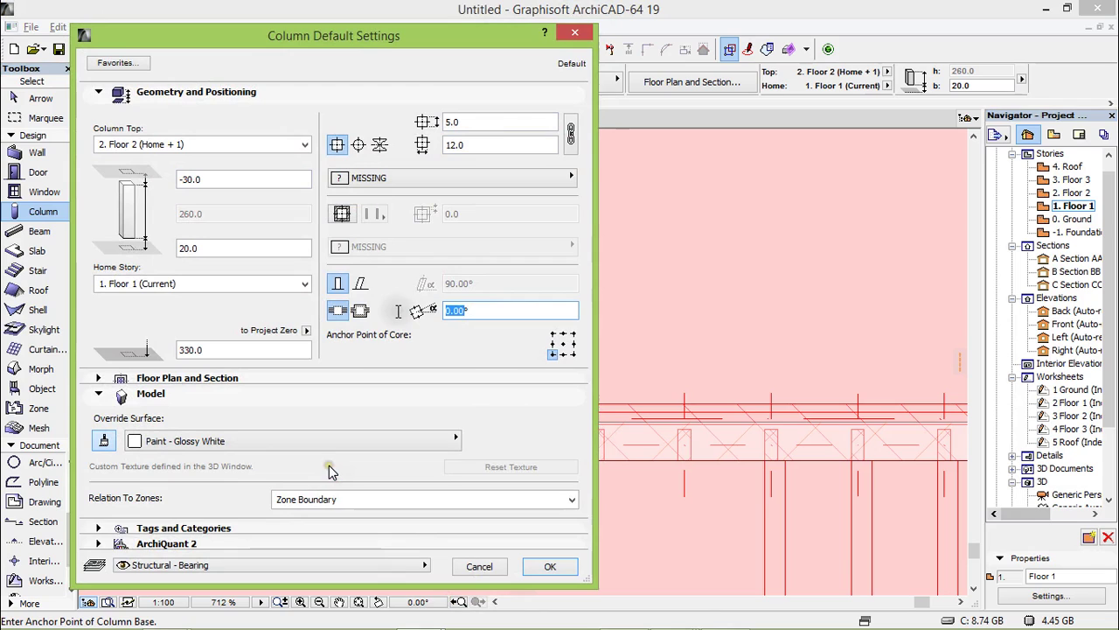
type("45")
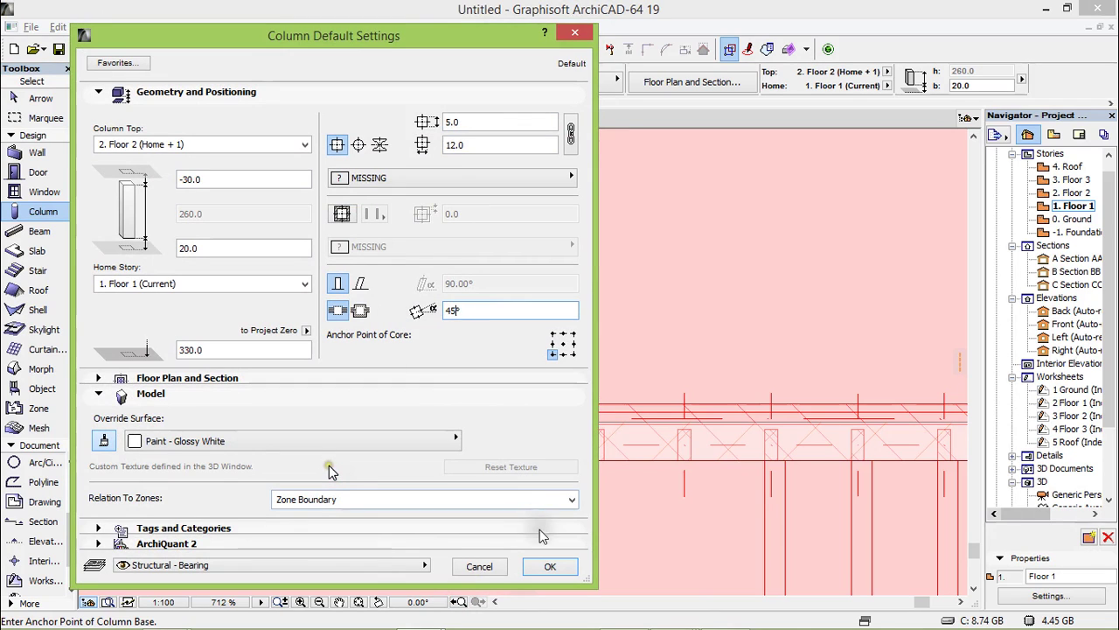
key("Tab")
double_click(463, 310)
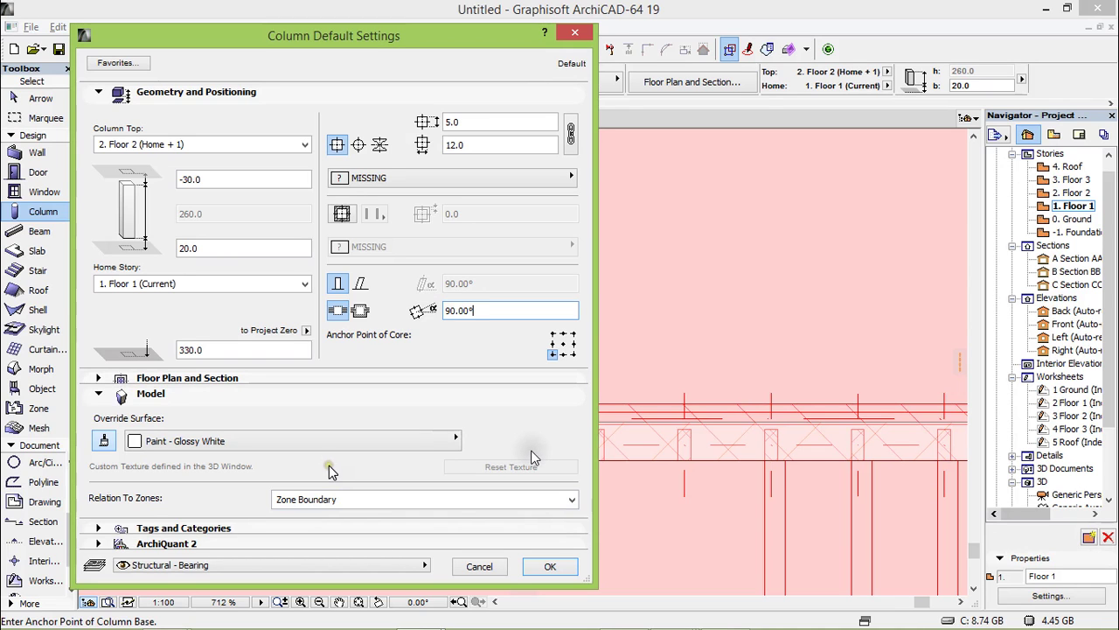
left_click(530, 178)
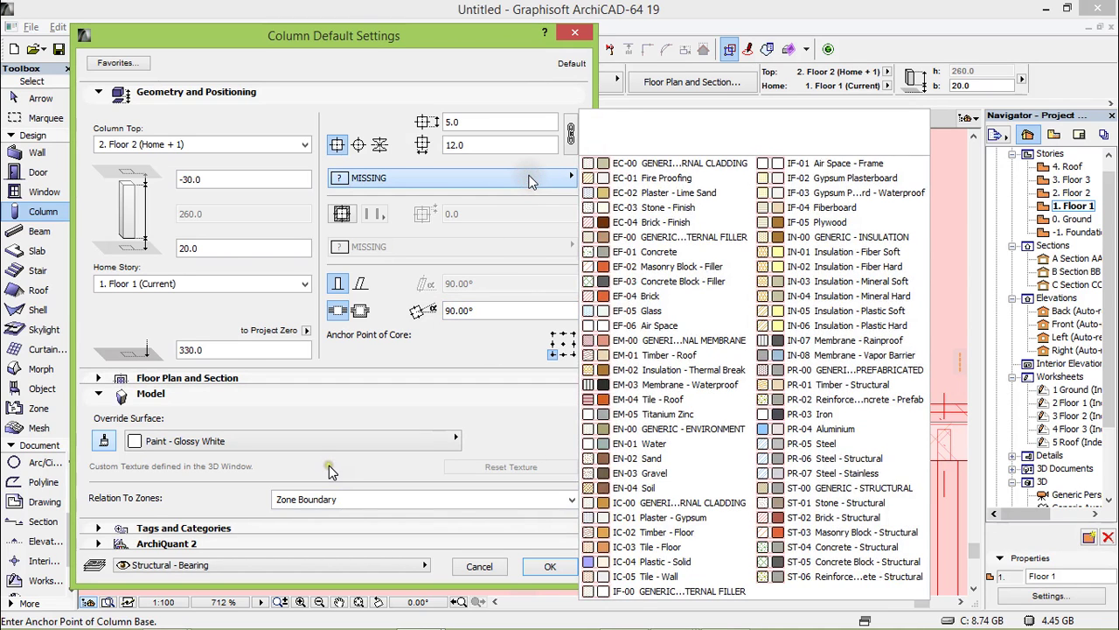
left_click(531, 204)
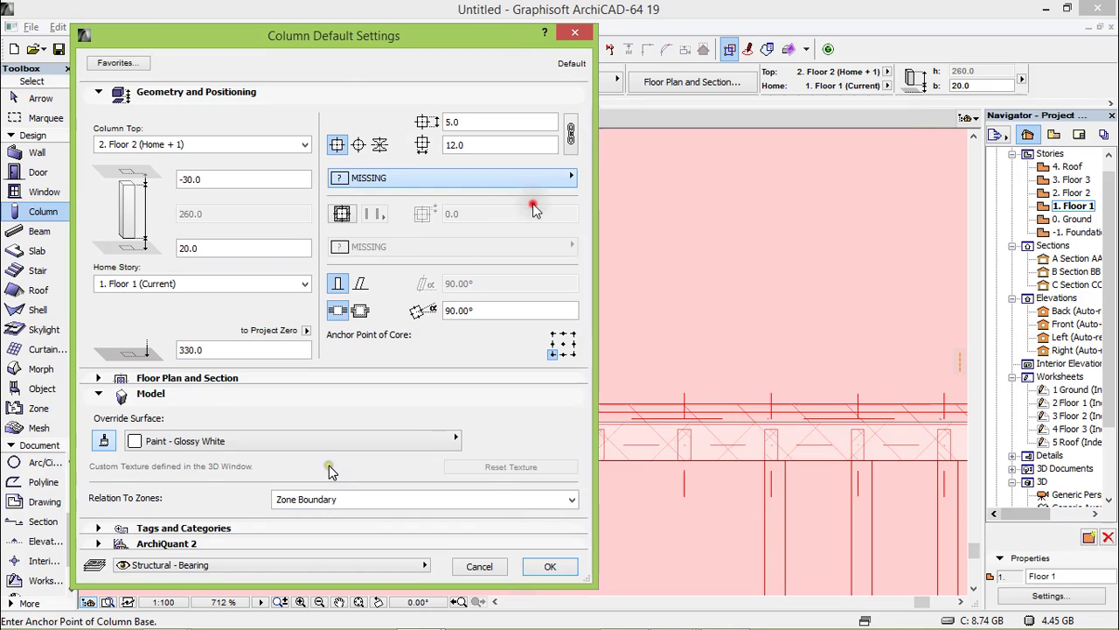
left_click(570, 354)
left_click(550, 566)
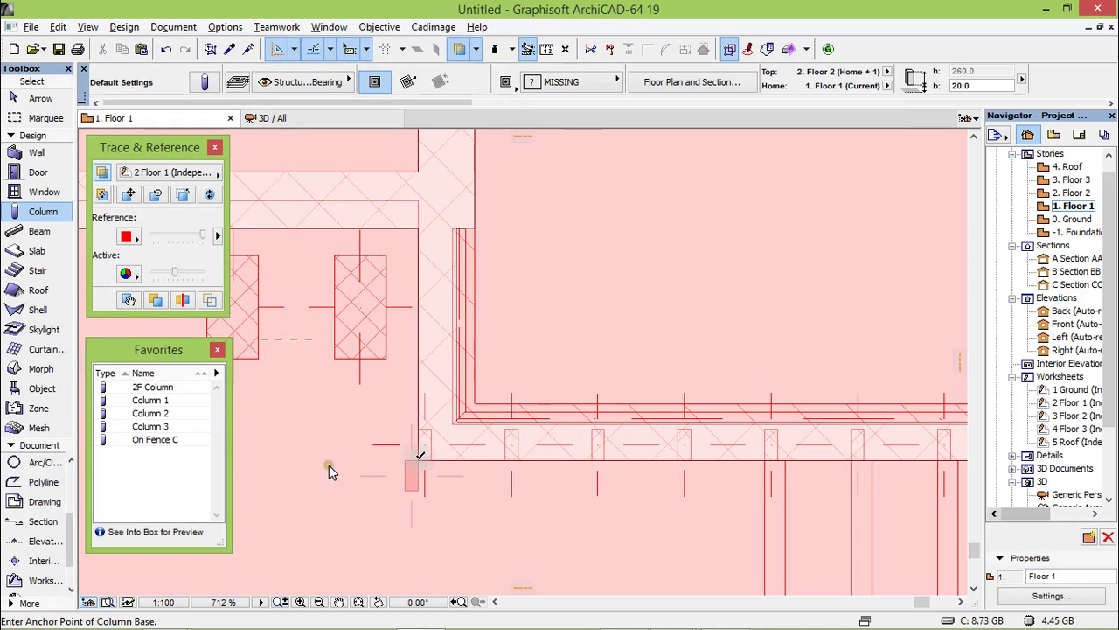
Step: Undo the misplaced column and open the Multiply options for the selected corner column
key("ctrl+z")
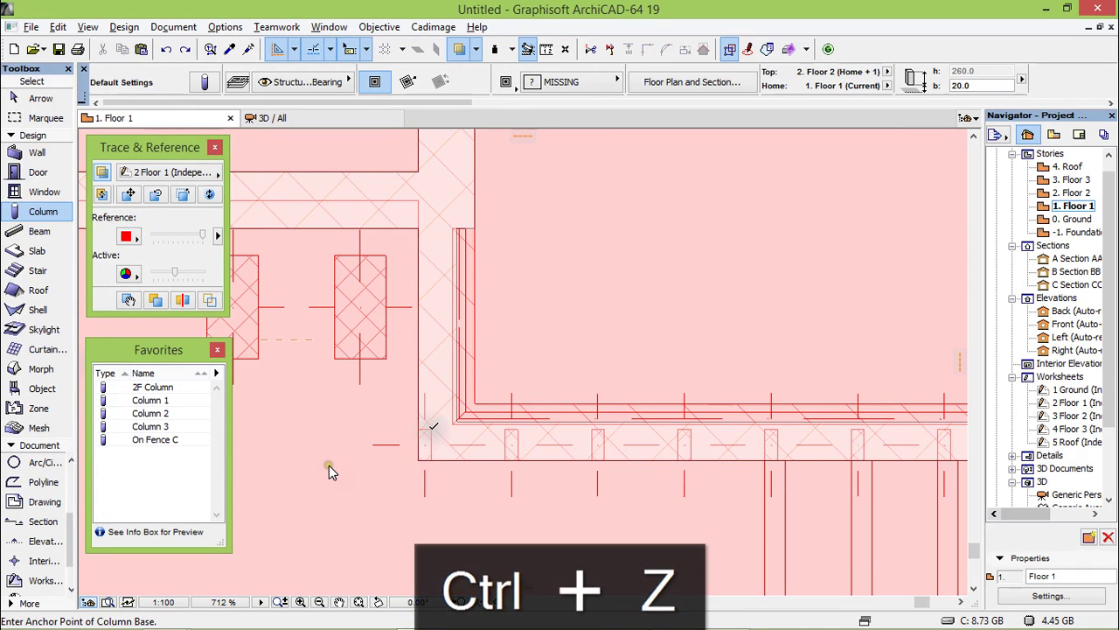
scroll(330, 472, "up", 1)
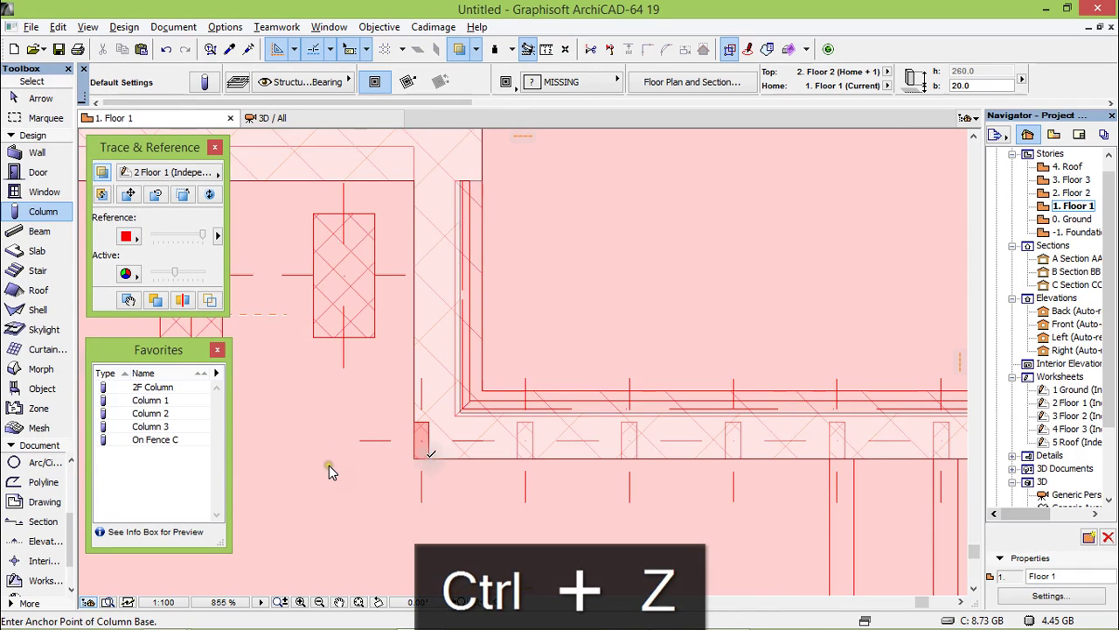
scroll(330, 471, "down", 5)
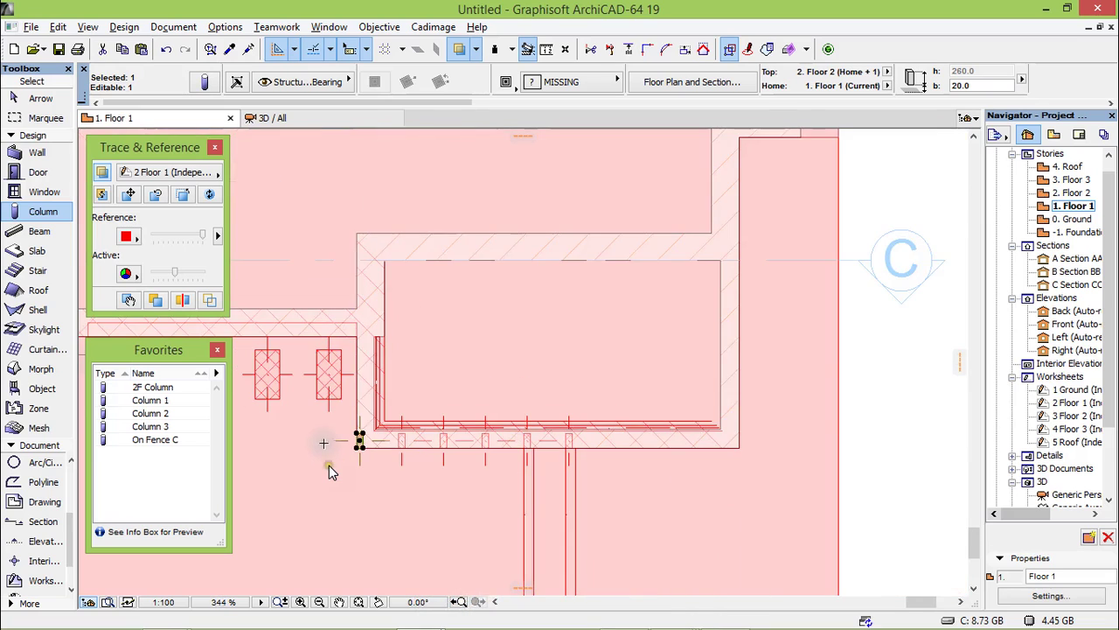
scroll(330, 471, "up", 2)
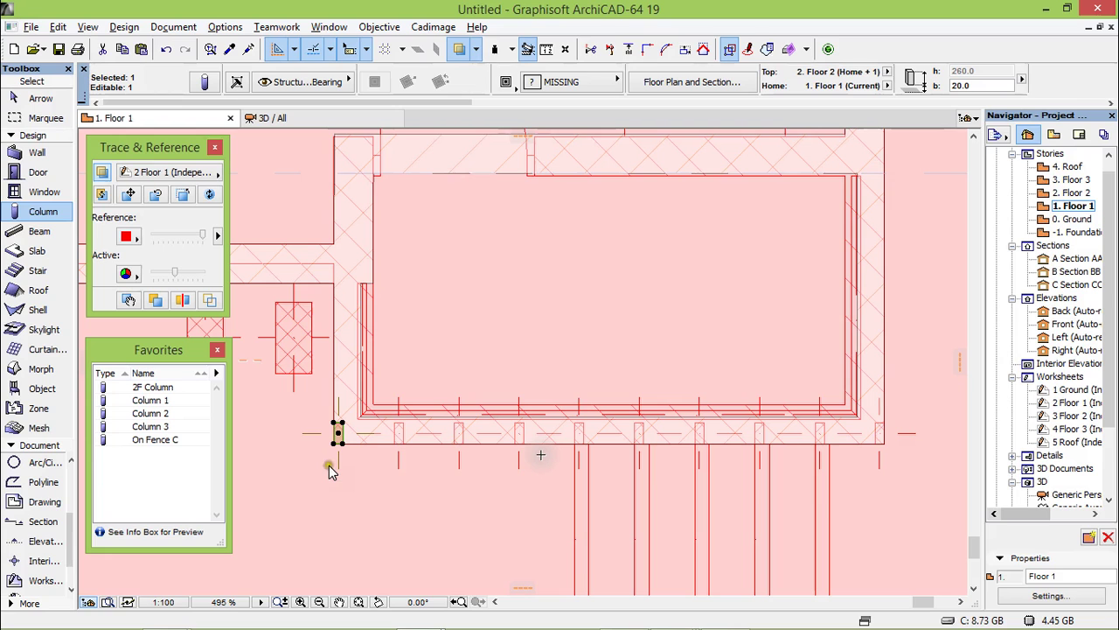
key("ctrl+u")
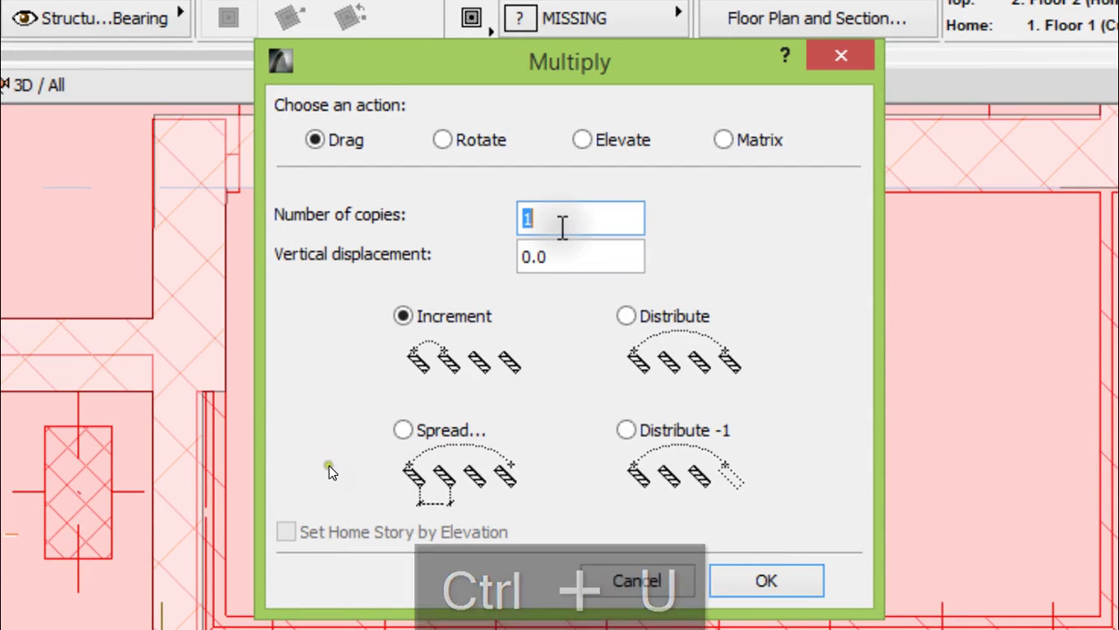
Step: Multiply the corner column into 9 copies spaced to the next post along the balcony wall
type("9")
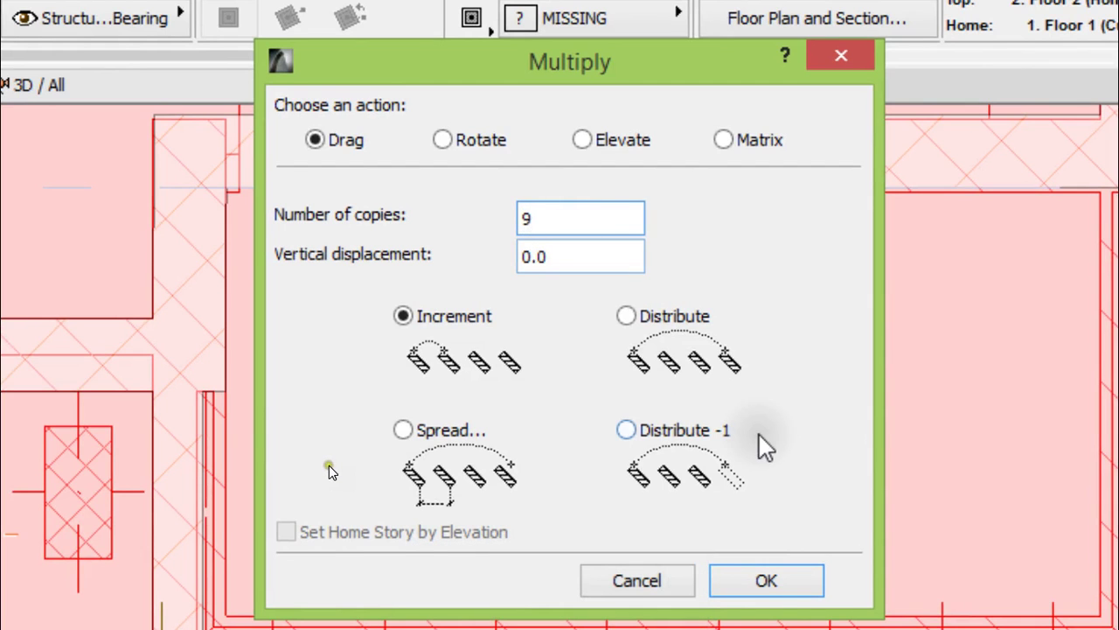
left_click(764, 581)
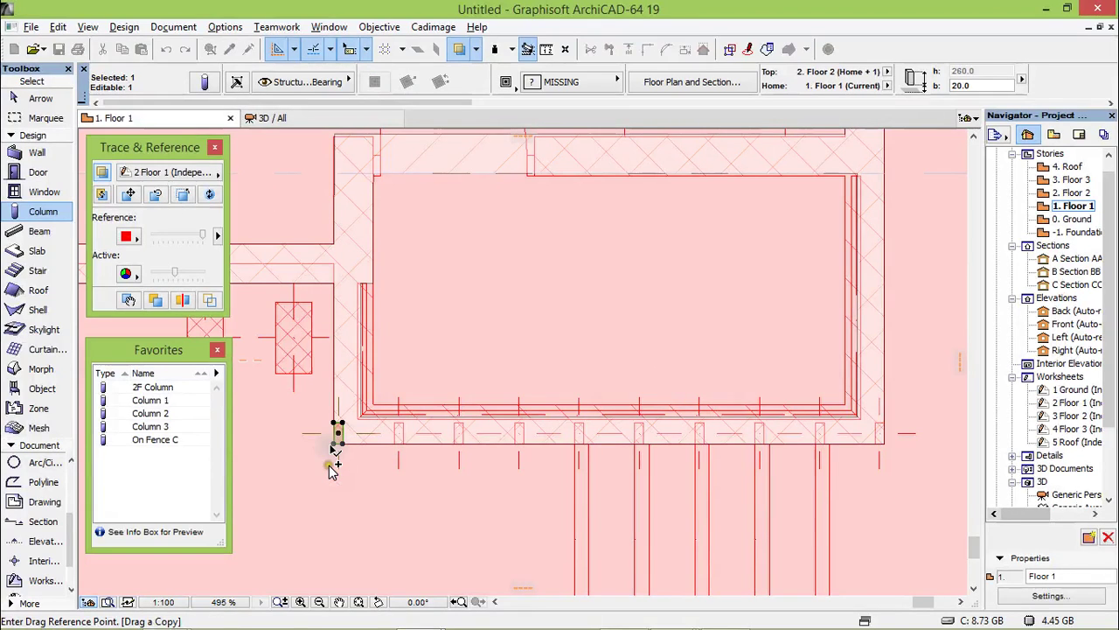
left_click(334, 442)
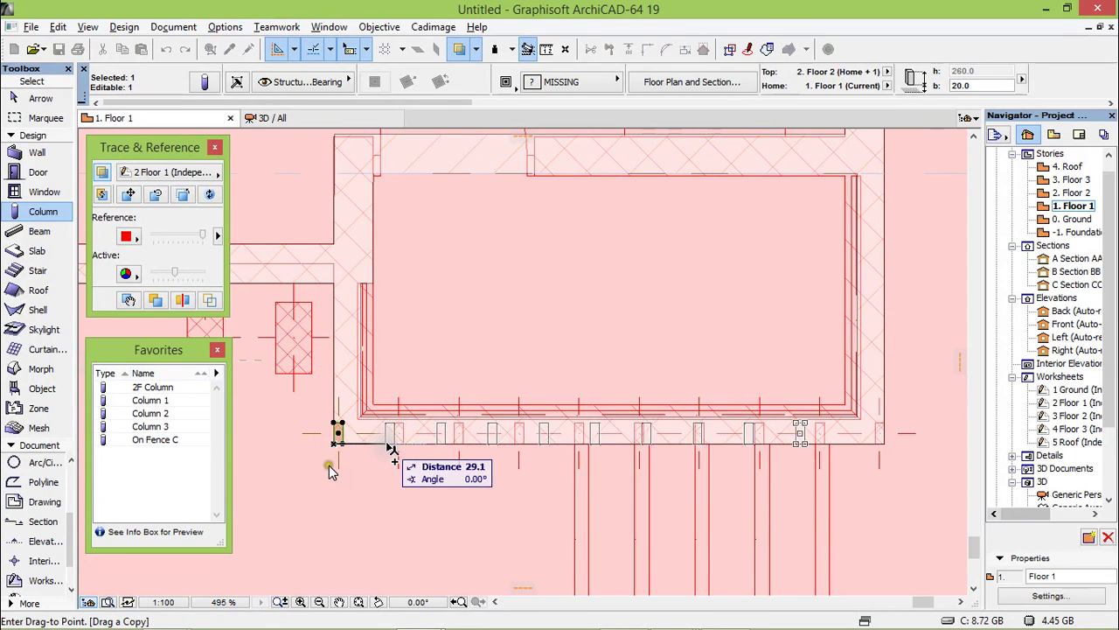
left_click(395, 442)
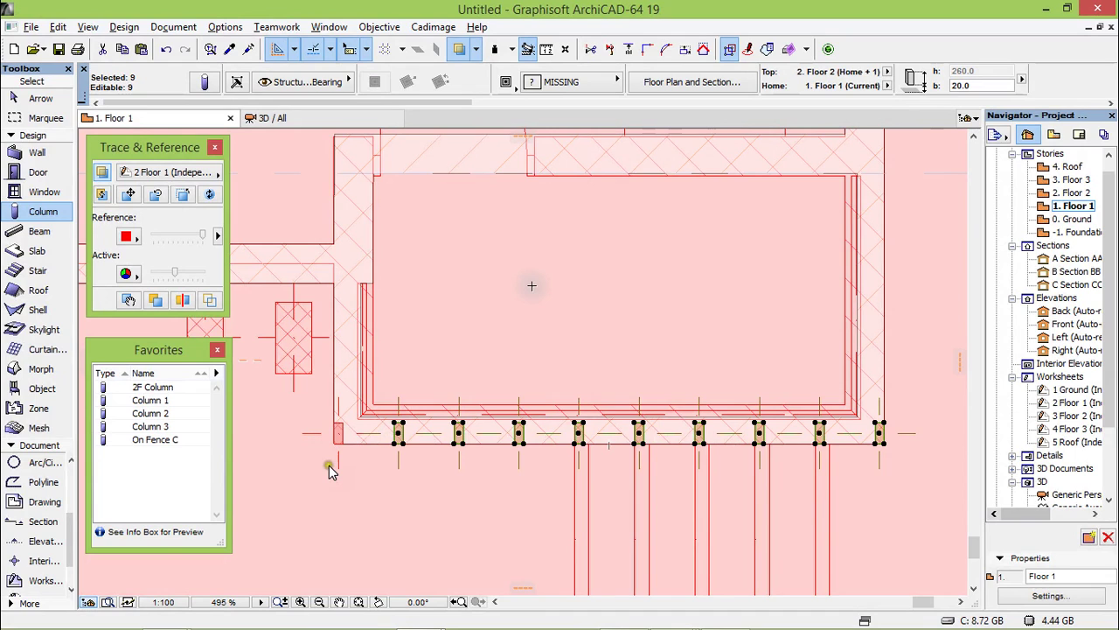
scroll(543, 306, "down", 3)
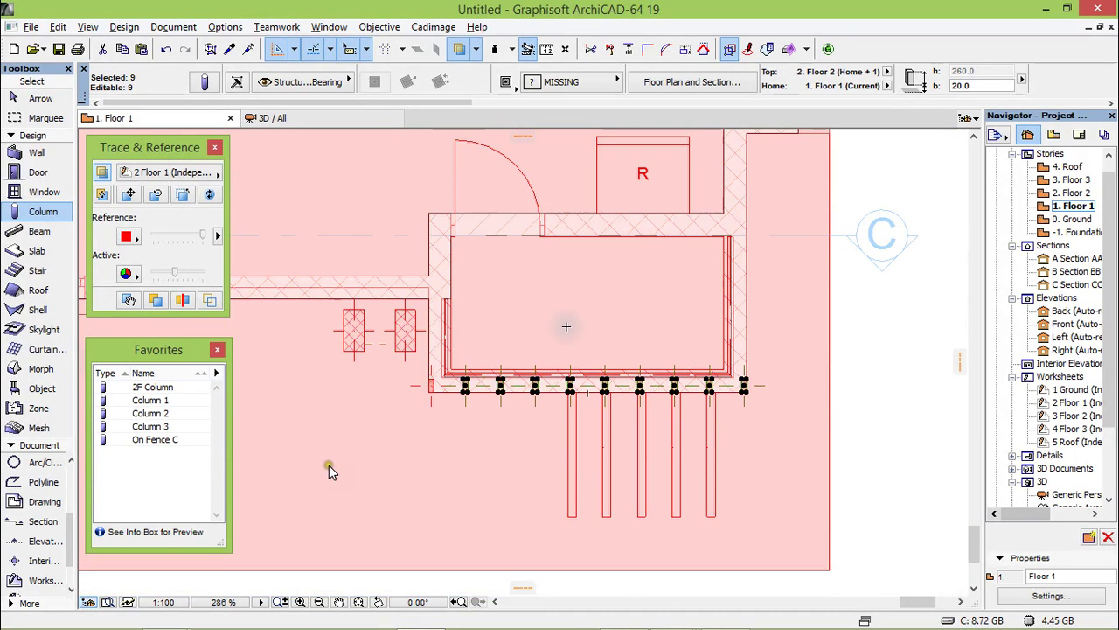
Step: Check the columns in 3D, then go to the 2. Floor 2 plan
key("F3")
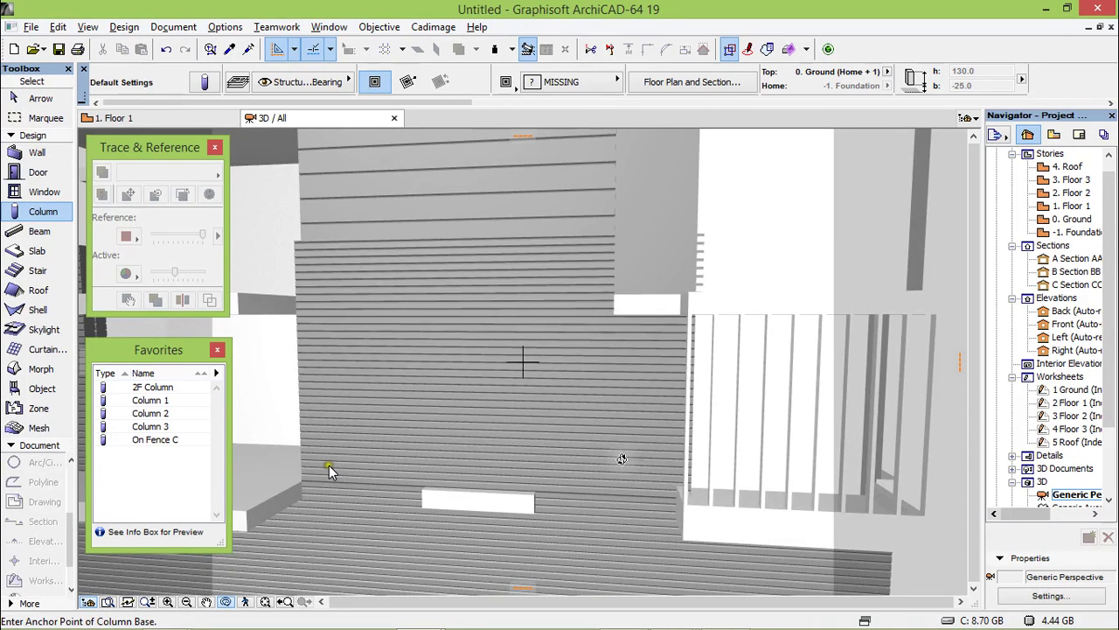
key("F2")
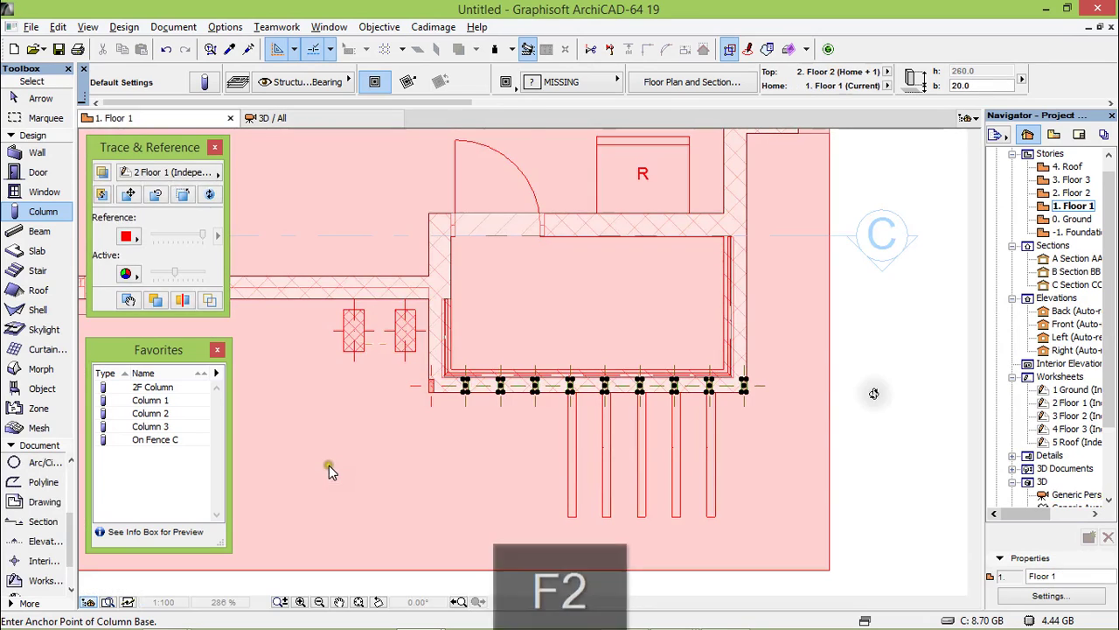
left_click(1076, 193)
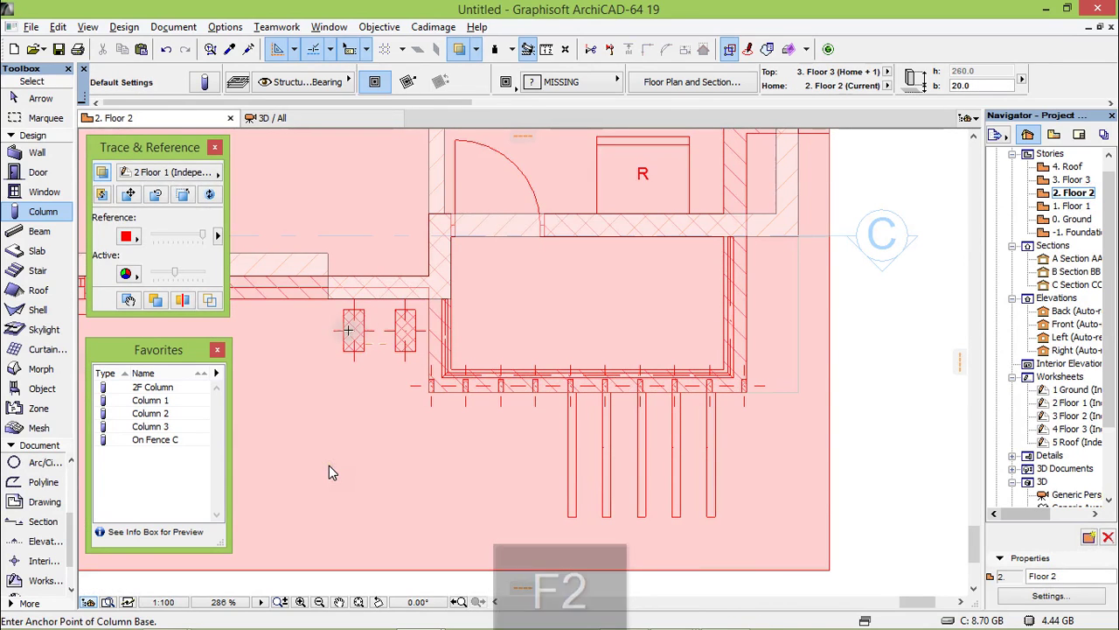
Step: Trace 3 Floor 2 (Independent) as reference over the Floor 1 plan and adjust the Active slider
mouse_move(179, 445)
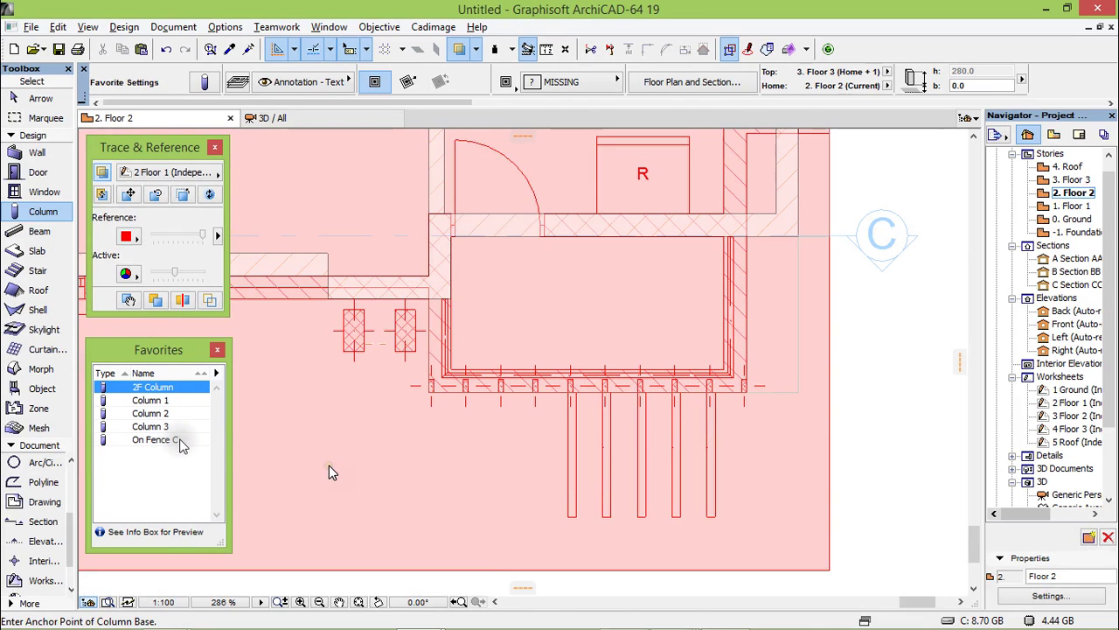
left_click(171, 172)
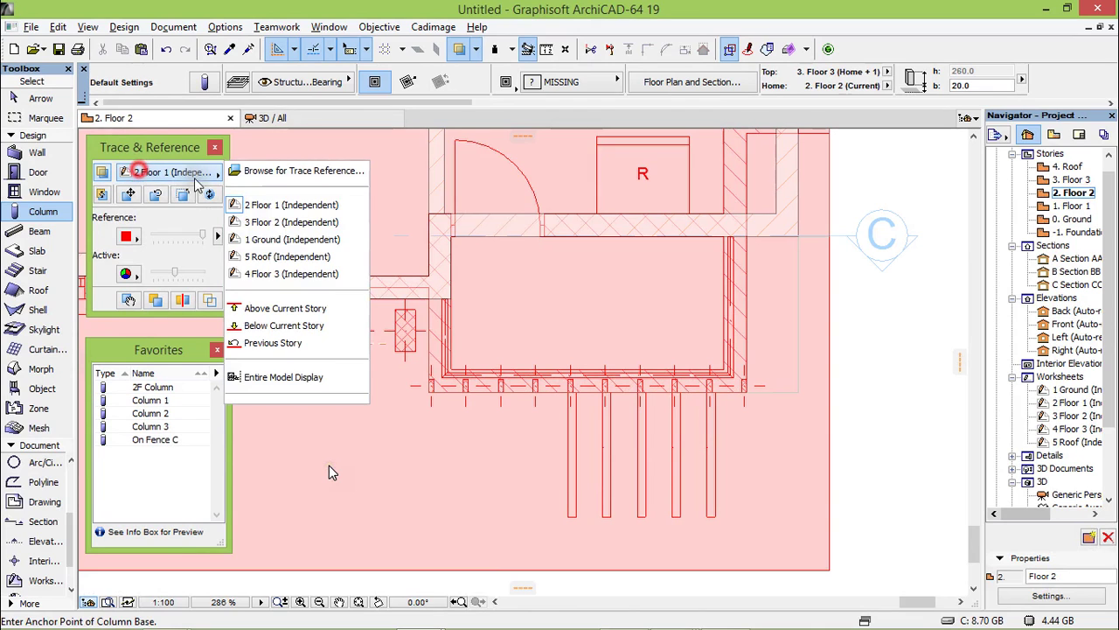
left_click(291, 223)
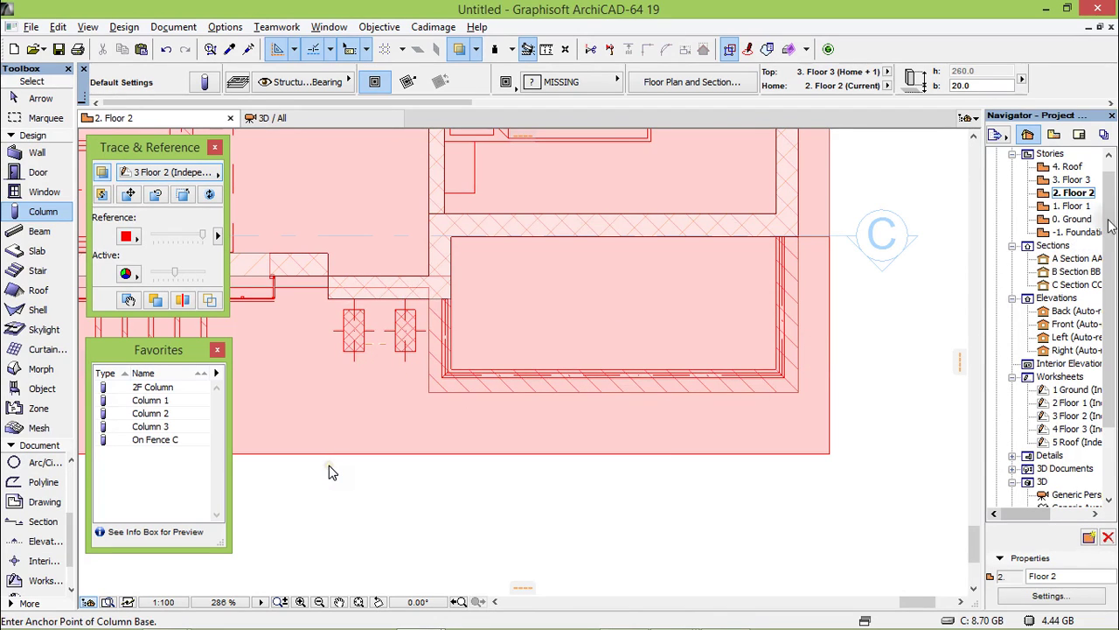
left_click(1068, 207)
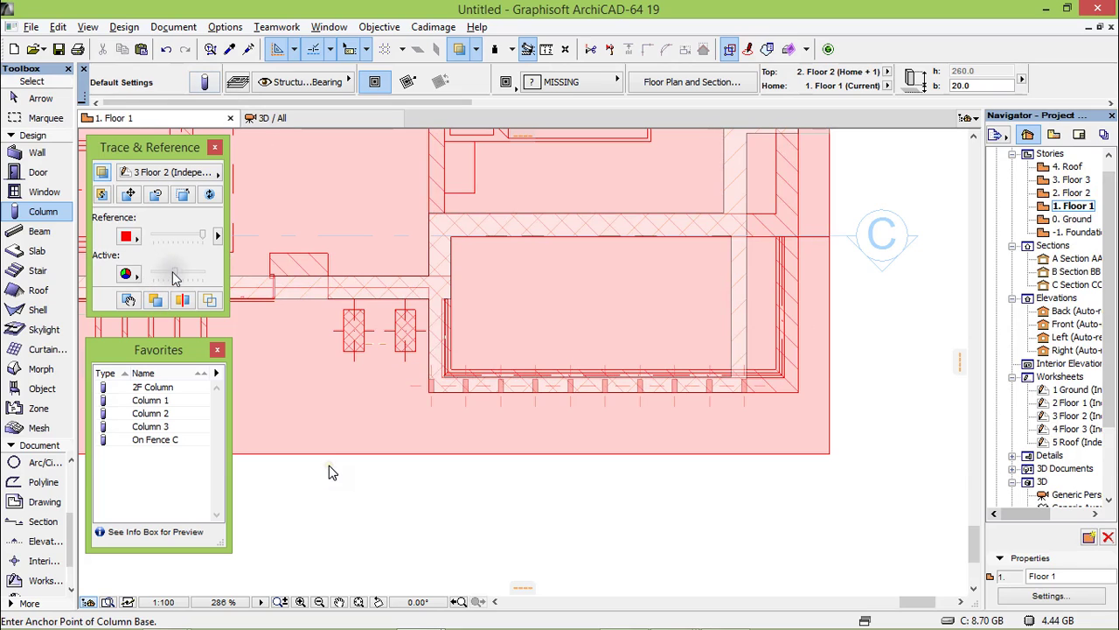
left_click_drag(174, 272, 198, 277)
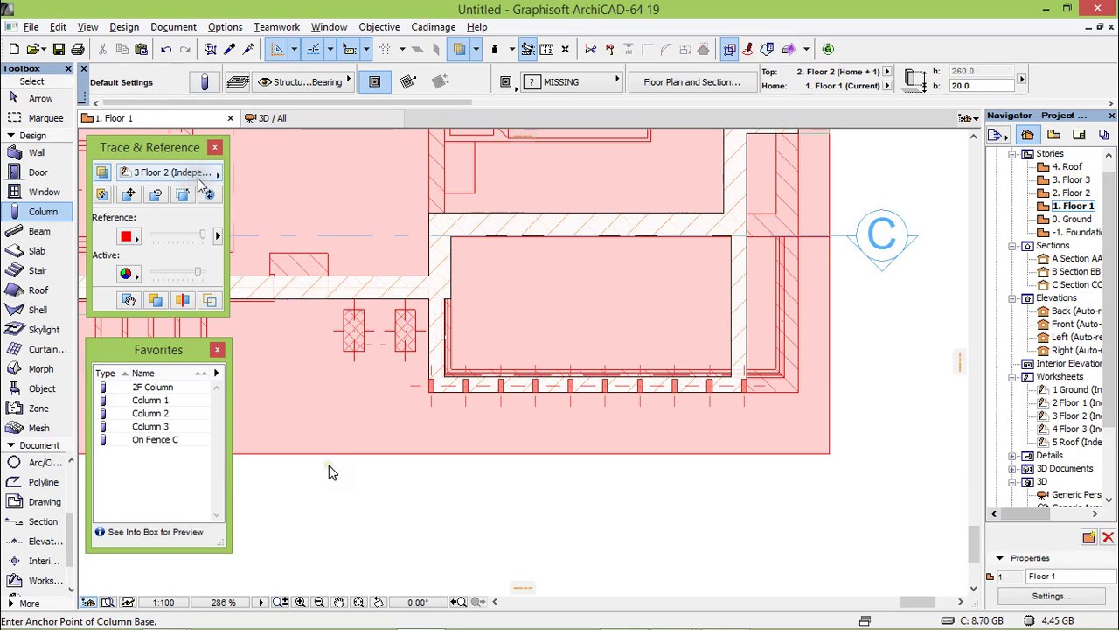
Step: Pick up the Floor 1 masonry wall's settings as the wall default and open the Floor 2 plan
left_click(228, 50)
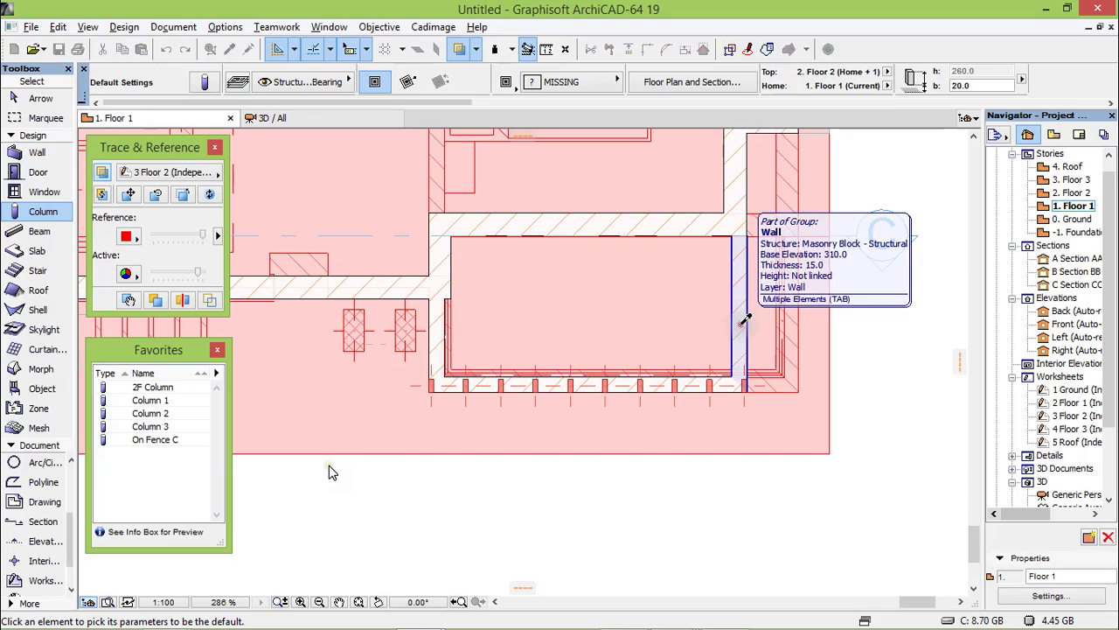
left_click(746, 320)
double_click(1071, 192)
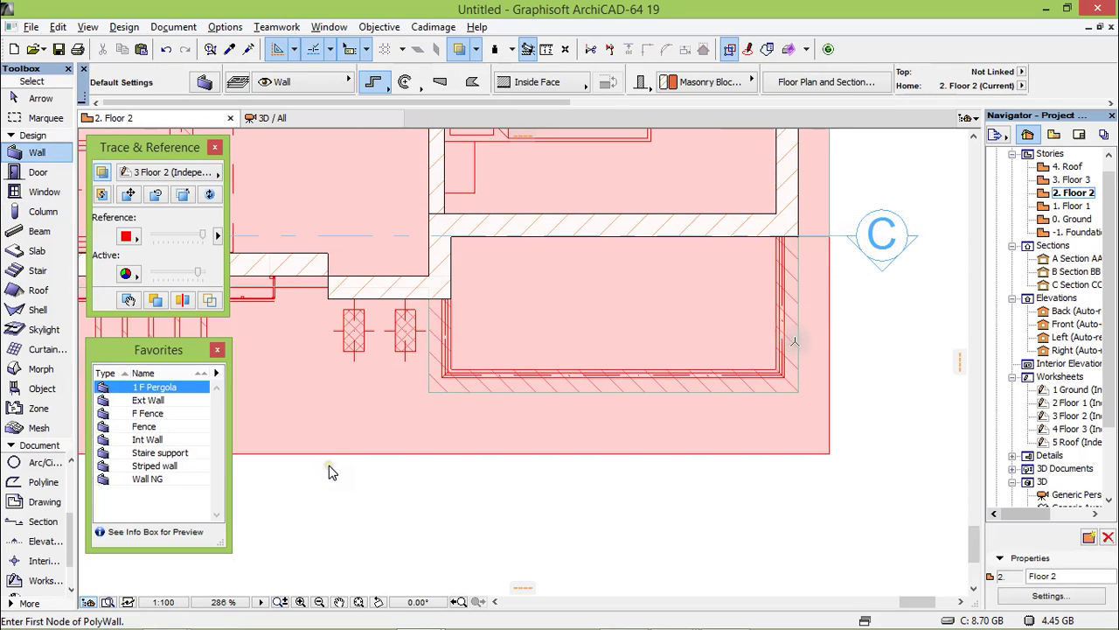
scroll(794, 341, "up", 1)
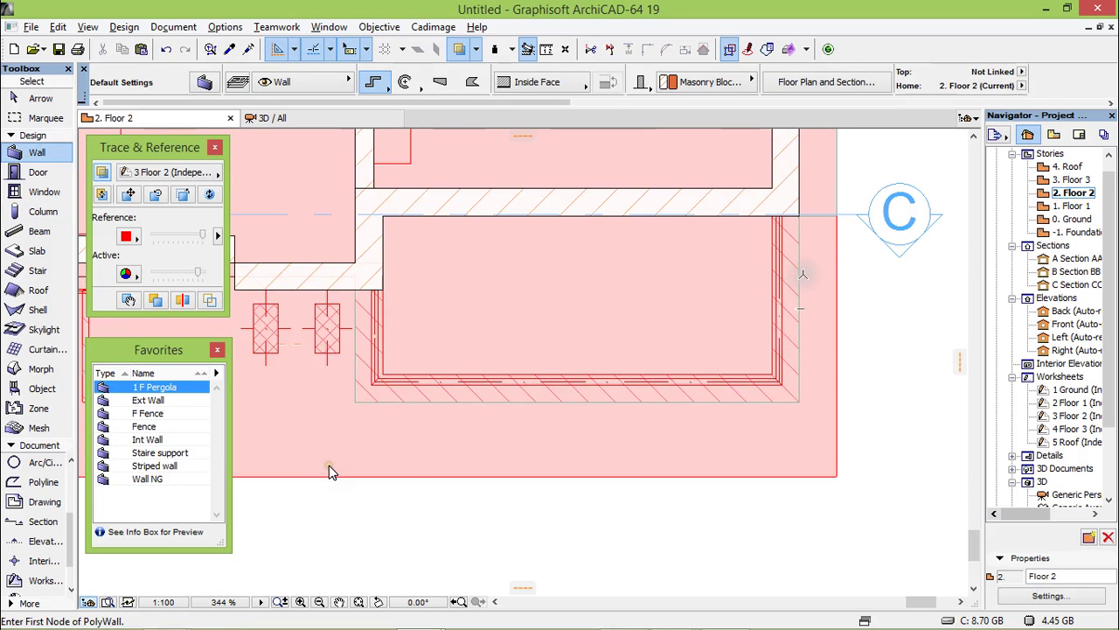
Step: Draw a polywall through the balcony's top-right, lower-right, lower-left and upper-left corners
left_click(799, 214)
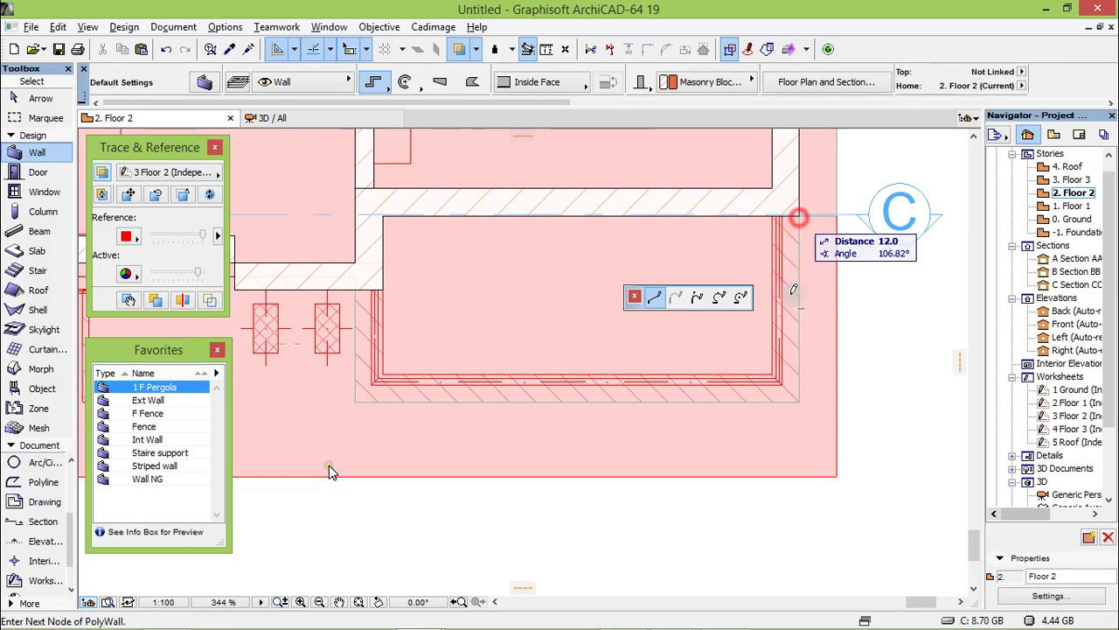
left_click(800, 402)
left_click(356, 401)
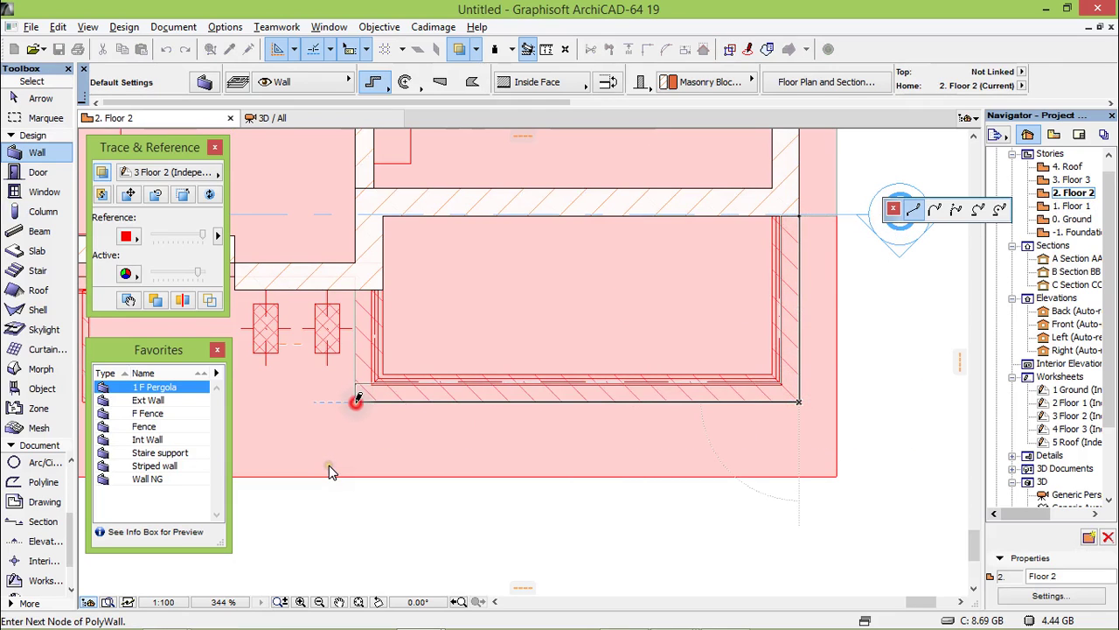
left_click(355, 289)
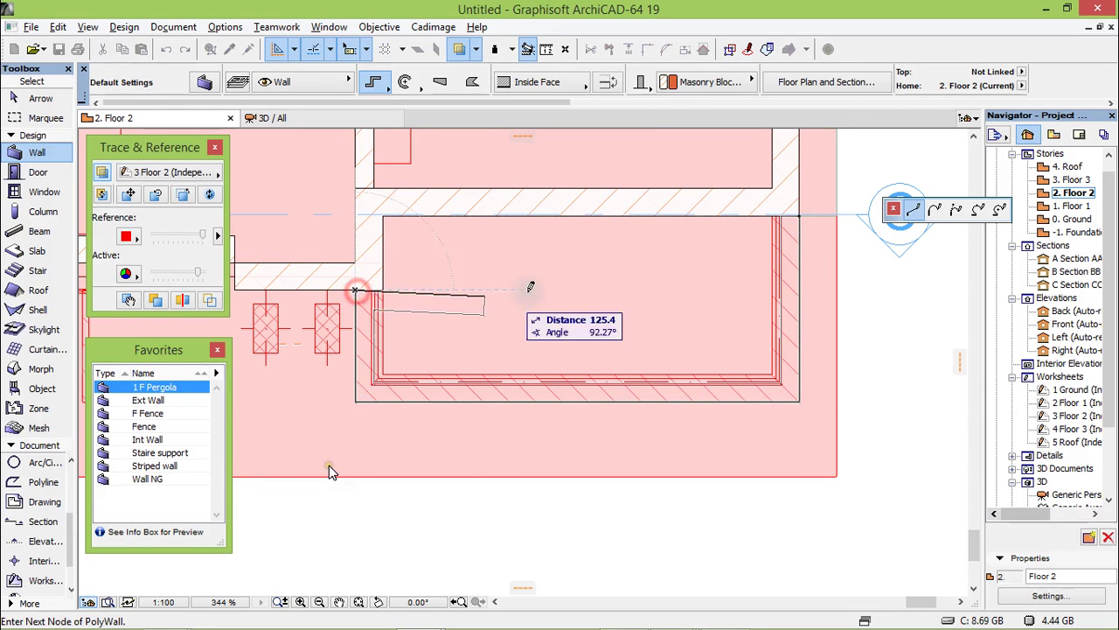
right_click(530, 287)
left_click(574, 458)
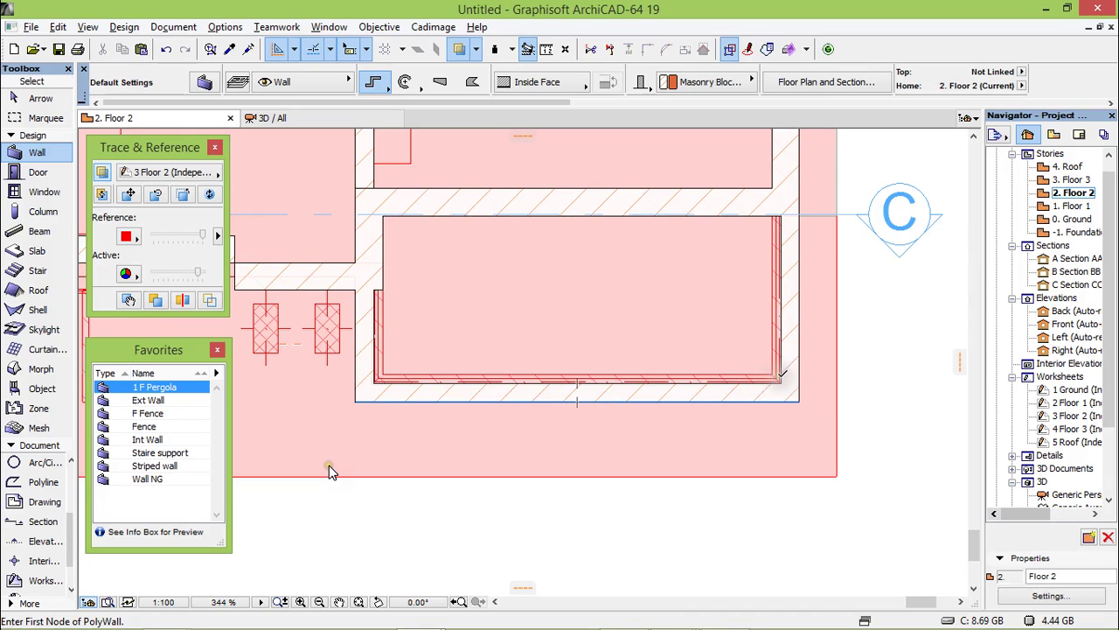
Step: Change the three parapet walls' thickness from 15 to 22
left_click(795, 381)
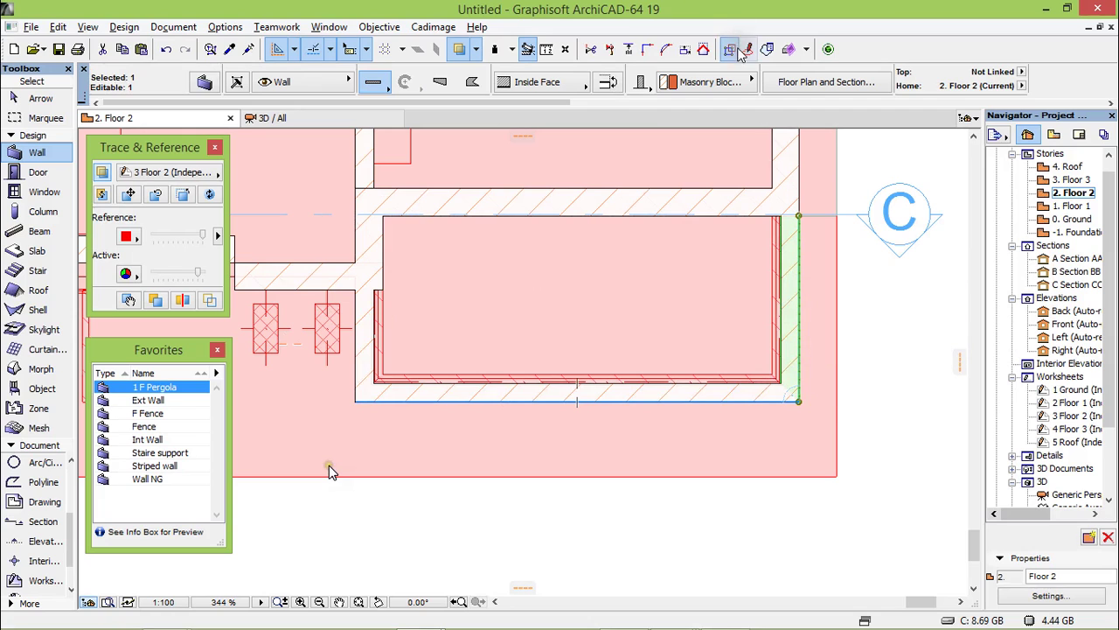
left_click(731, 49)
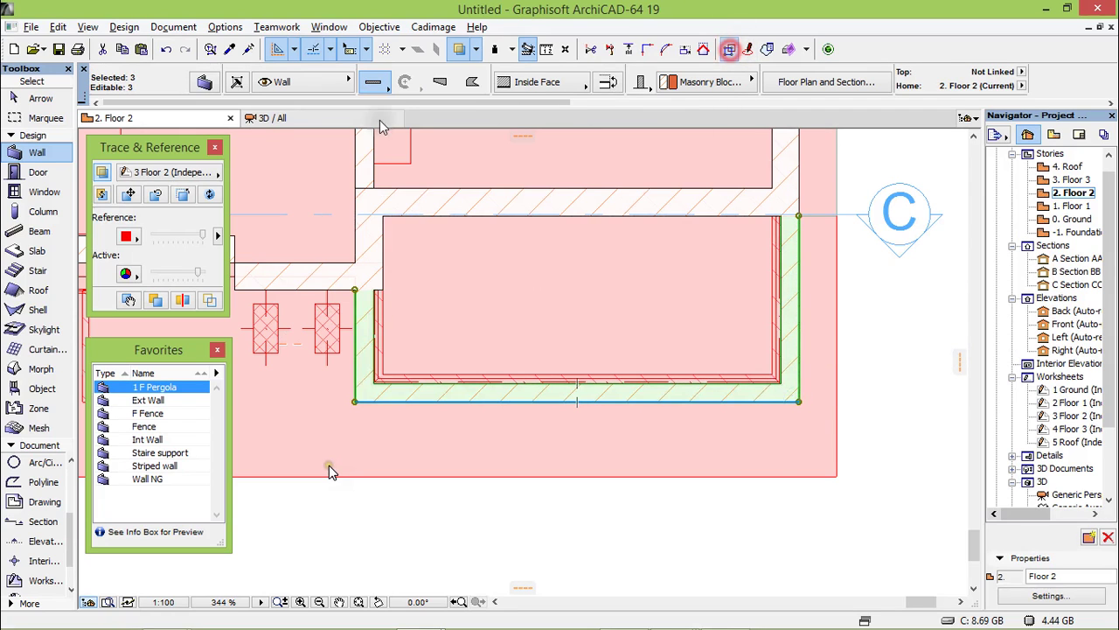
left_click(203, 81)
left_click(790, 197)
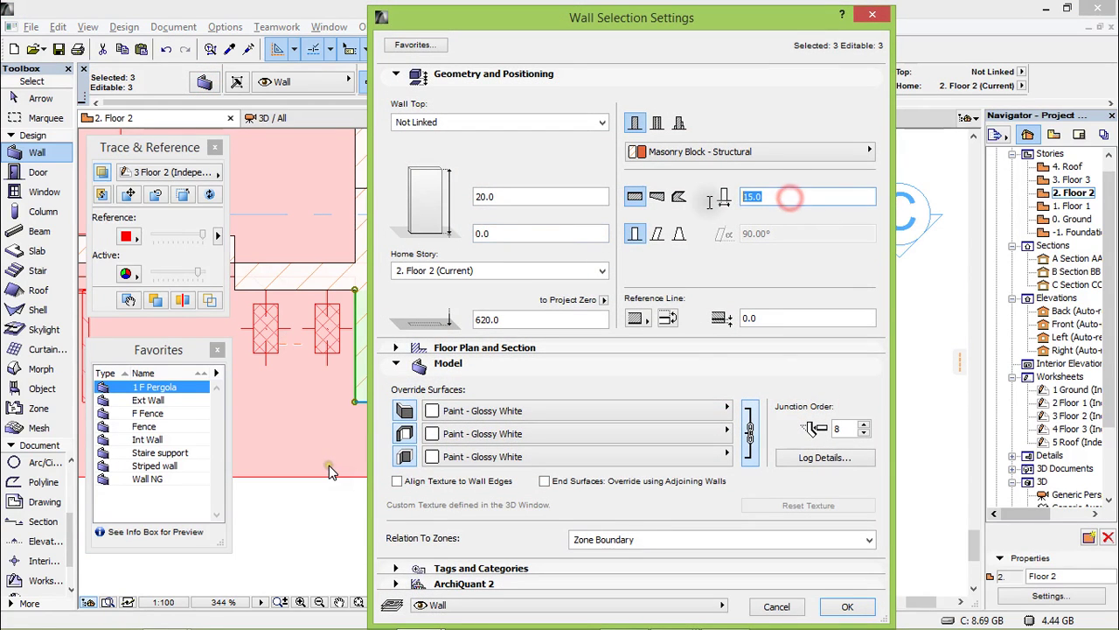
type("22")
key("Return")
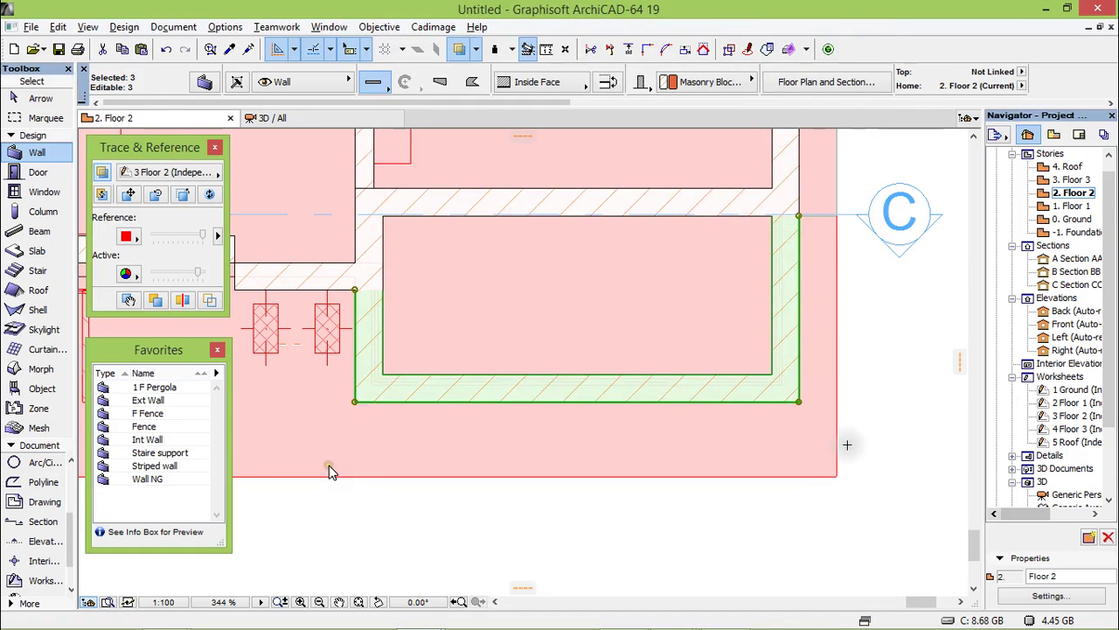
Step: Deselect the walls and adjust the Trace & Reference Active slider back to near full intensity
key("Escape")
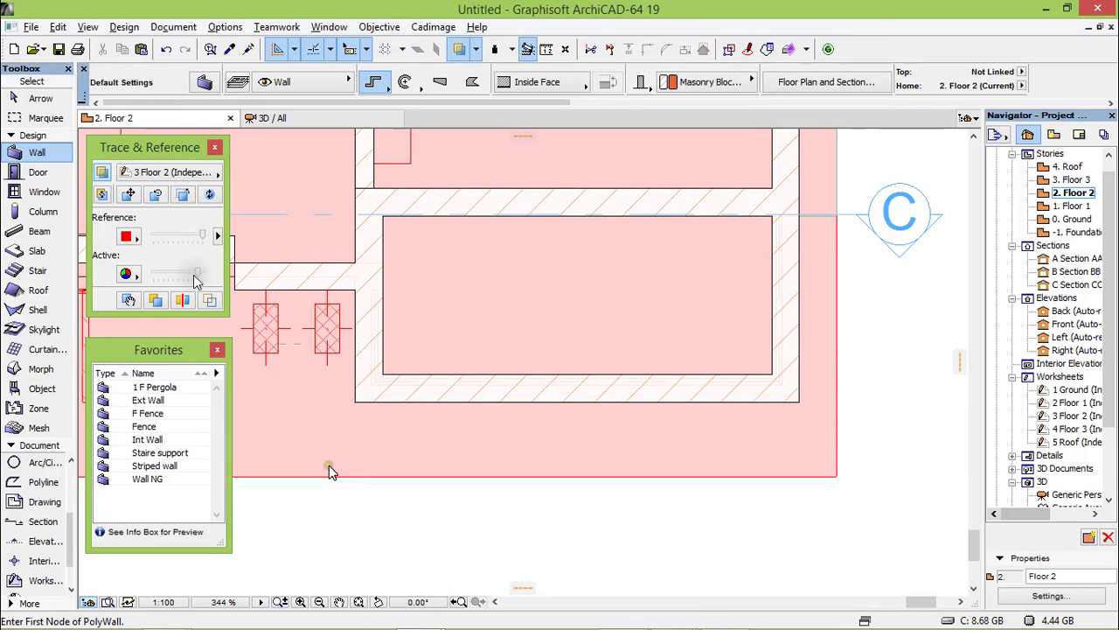
left_click_drag(197, 270, 183, 269)
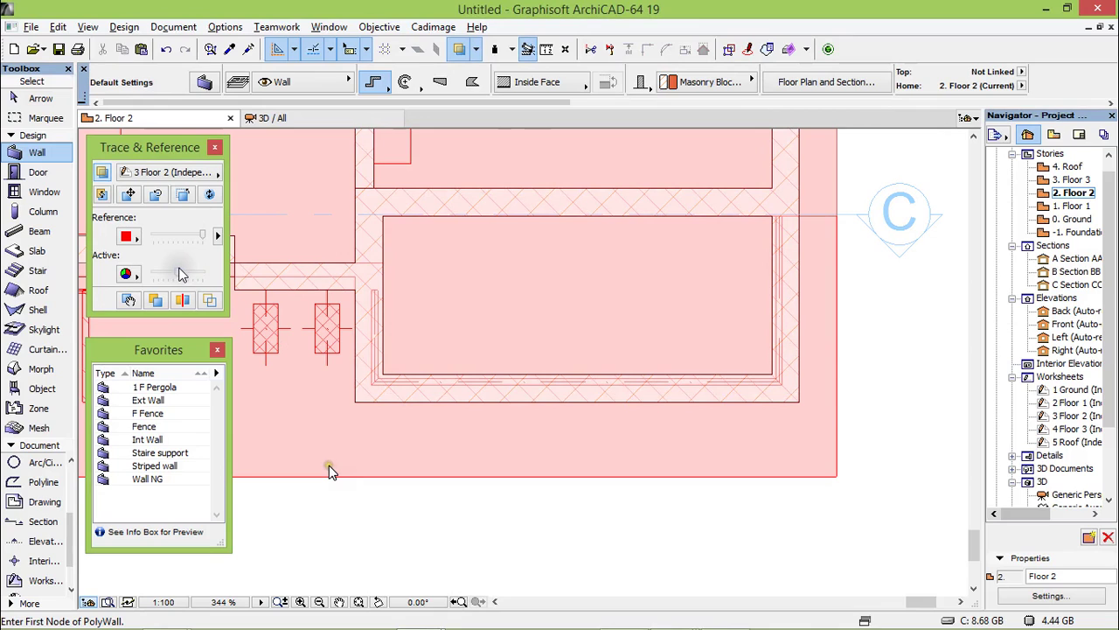
left_click_drag(185, 270, 209, 272)
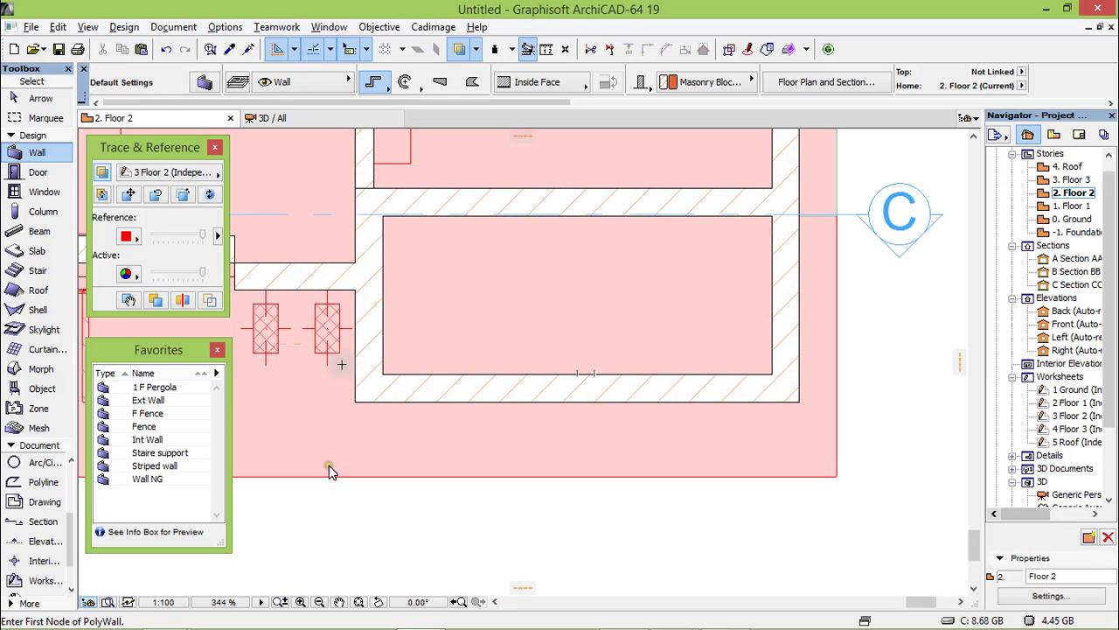
Step: Zoom to 594% on the parapet walls' lower-left inner corner
key("w")
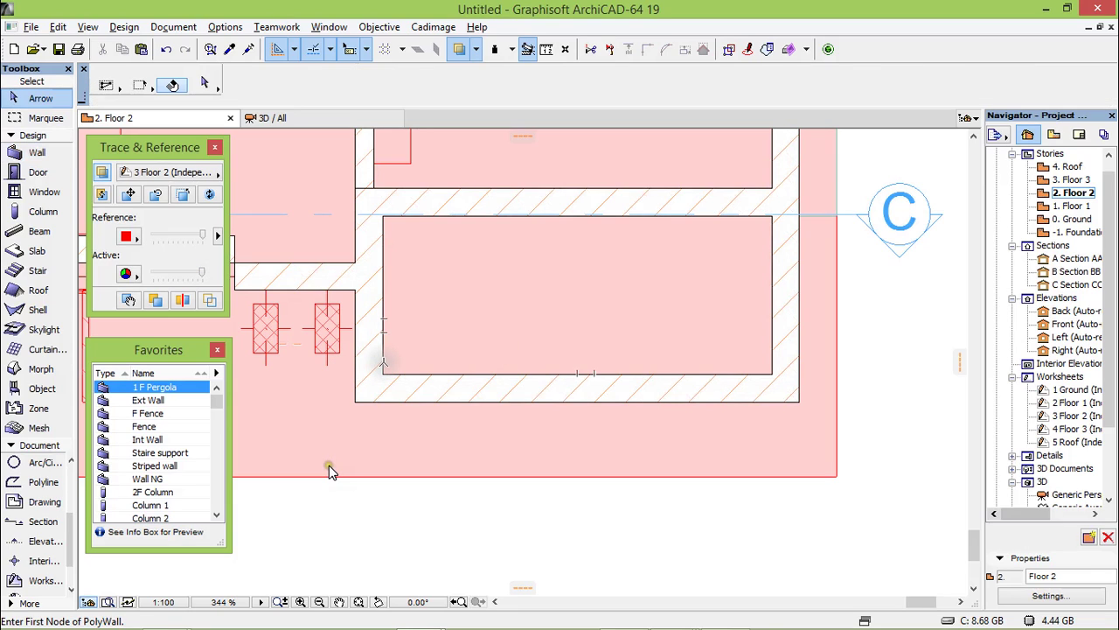
left_click(373, 348)
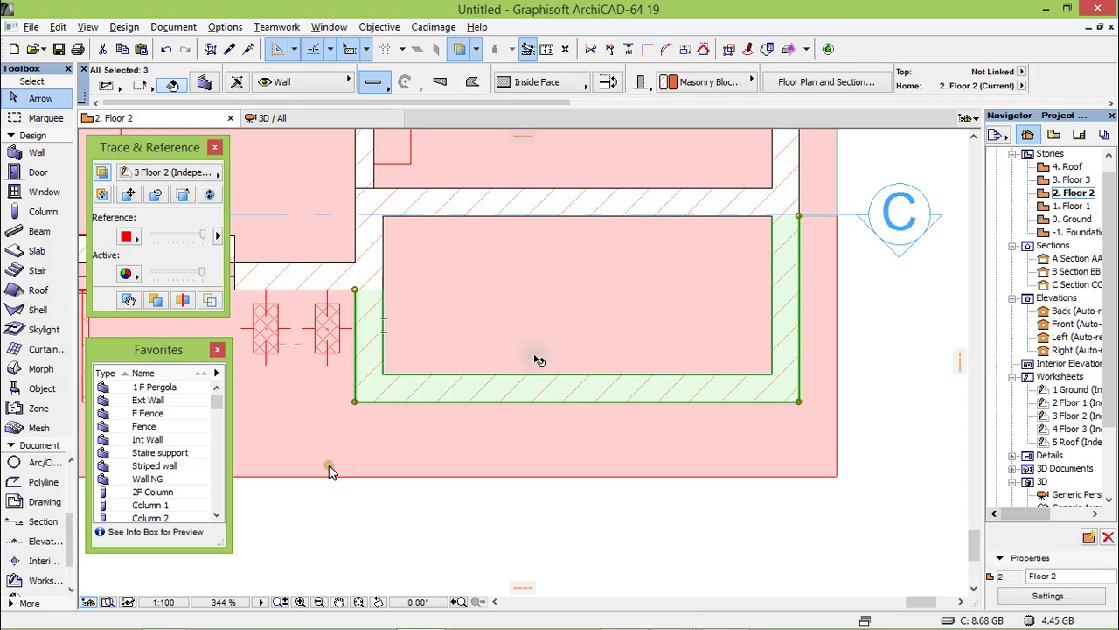
key("Escape")
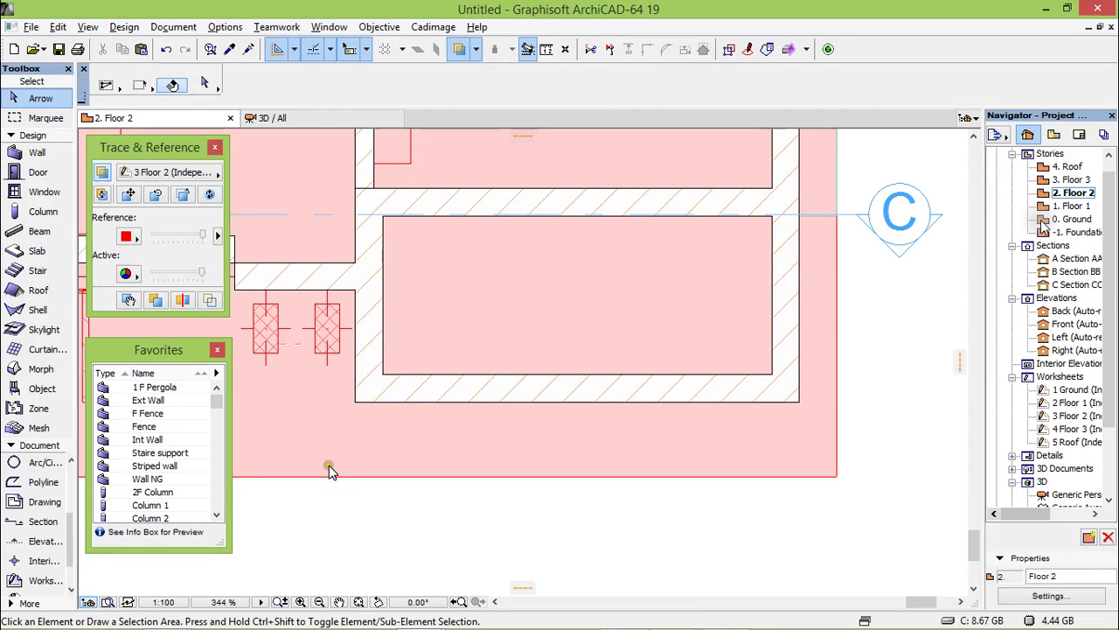
scroll(387, 318, "up", 1)
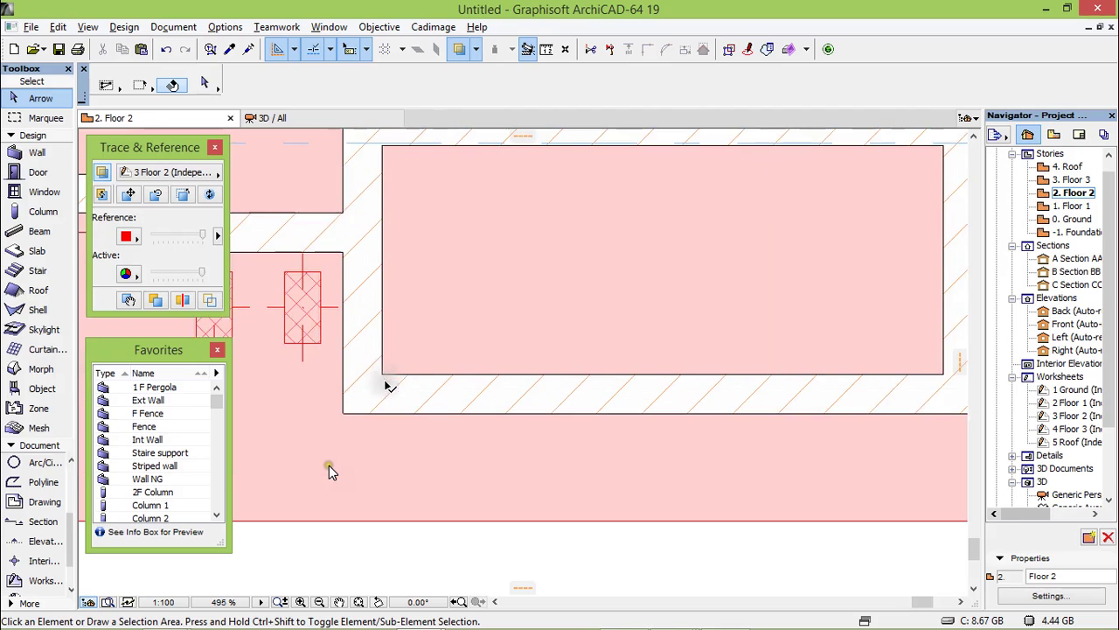
scroll(390, 445, "down", 1)
scroll(449, 423, "up", 2)
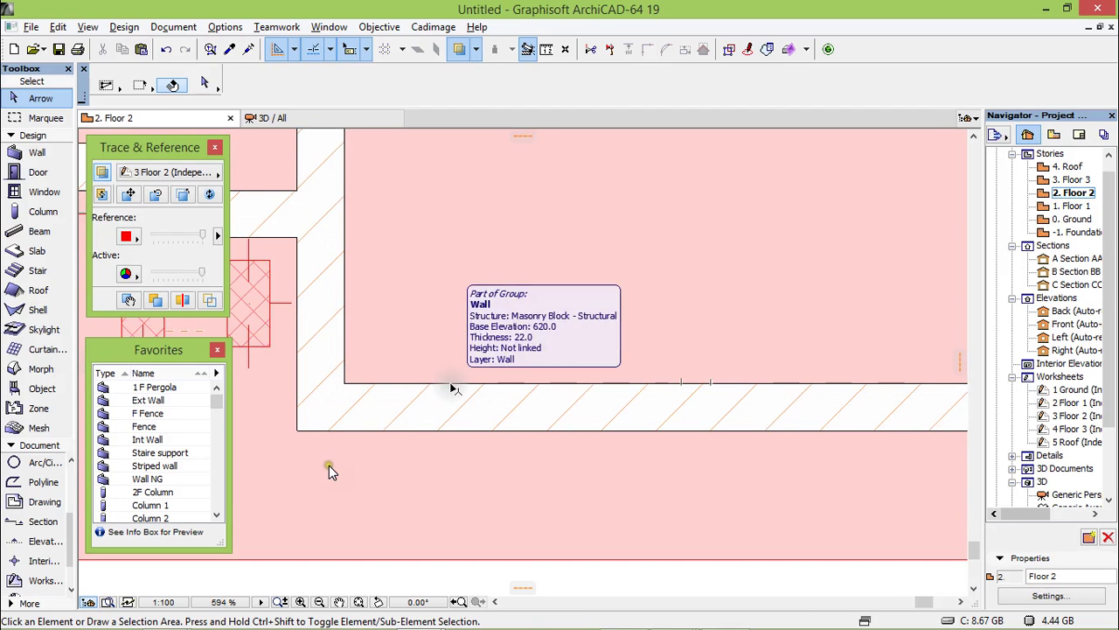
Step: Draw a guide line segment 30 long from the parapet wall's inner corner
left_click(295, 51)
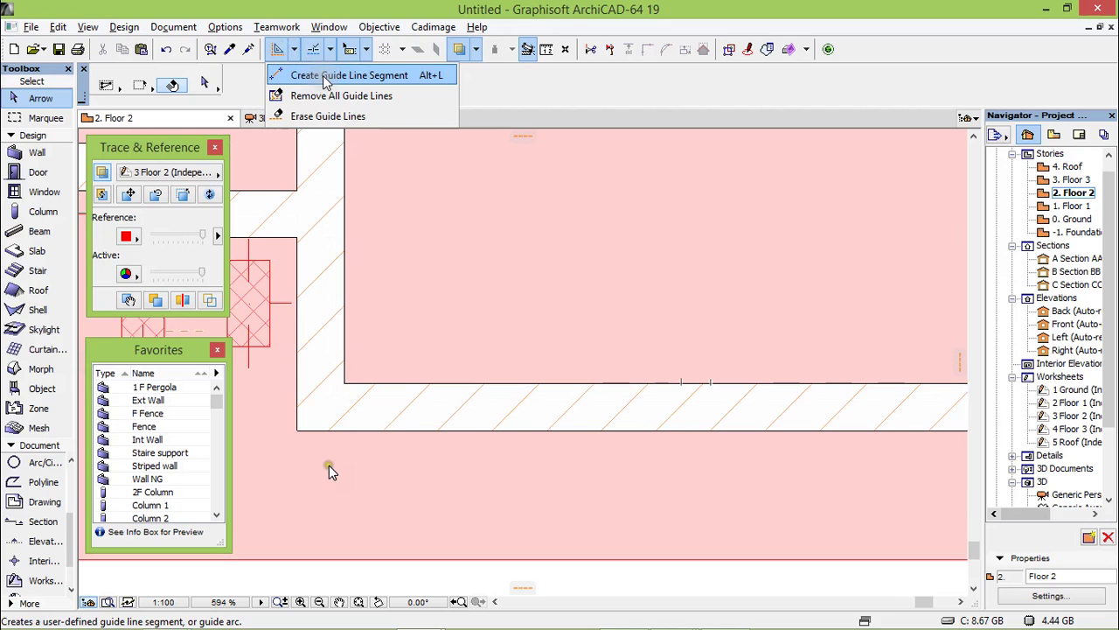
left_click(325, 76)
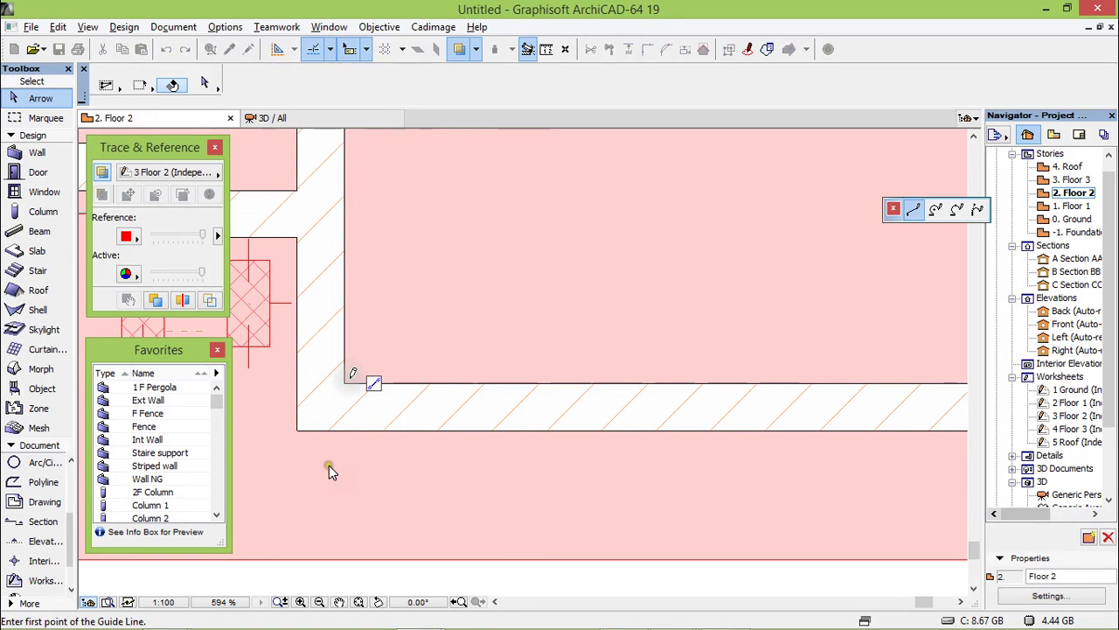
left_click(345, 382)
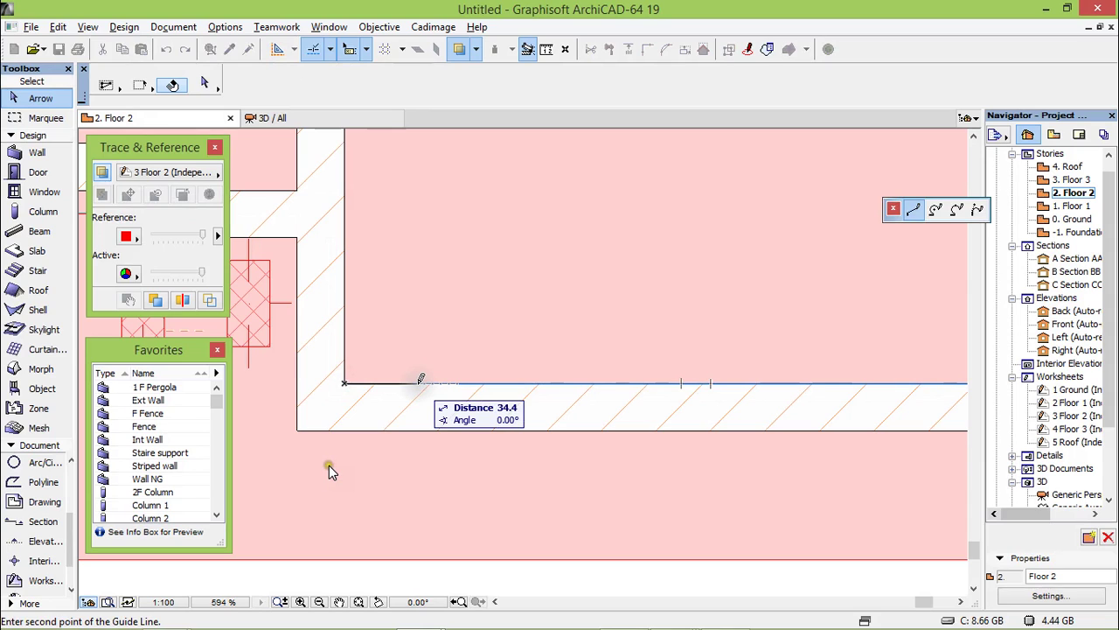
type("3")
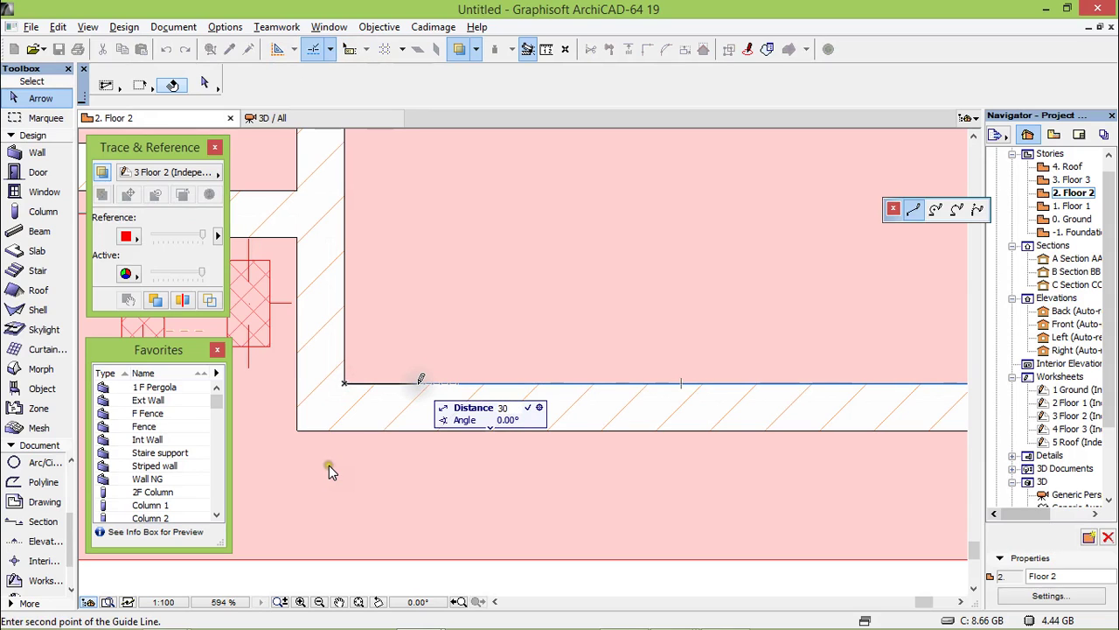
type("0")
key("Return")
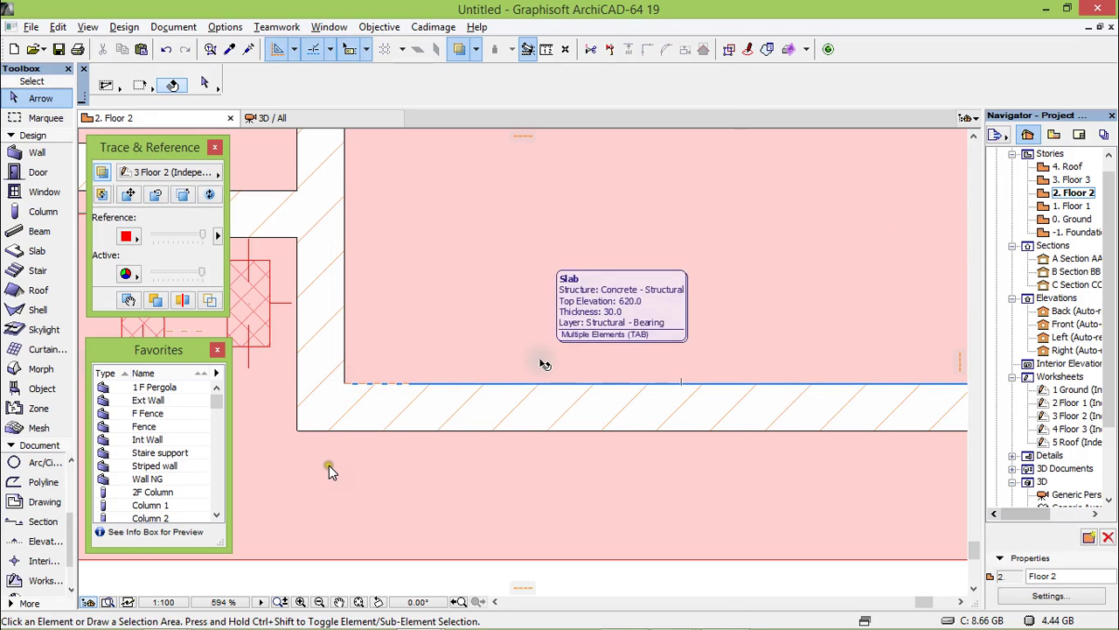
Step: Split the bottom parapet wall at the guide line end; select the short piece and vertical wall
left_click(496, 421)
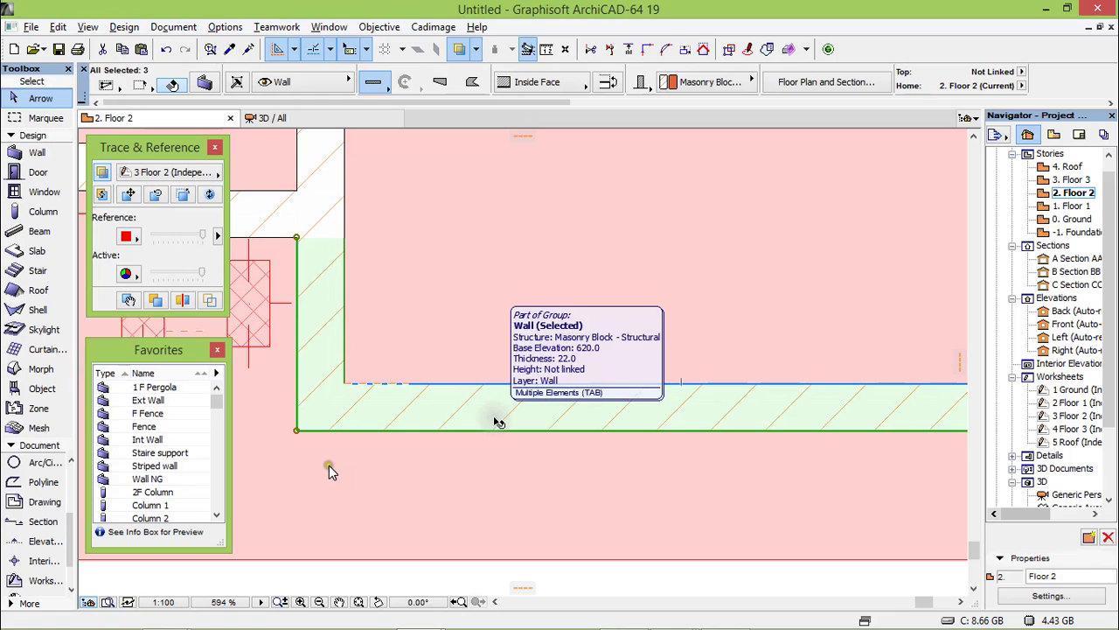
left_click(732, 186)
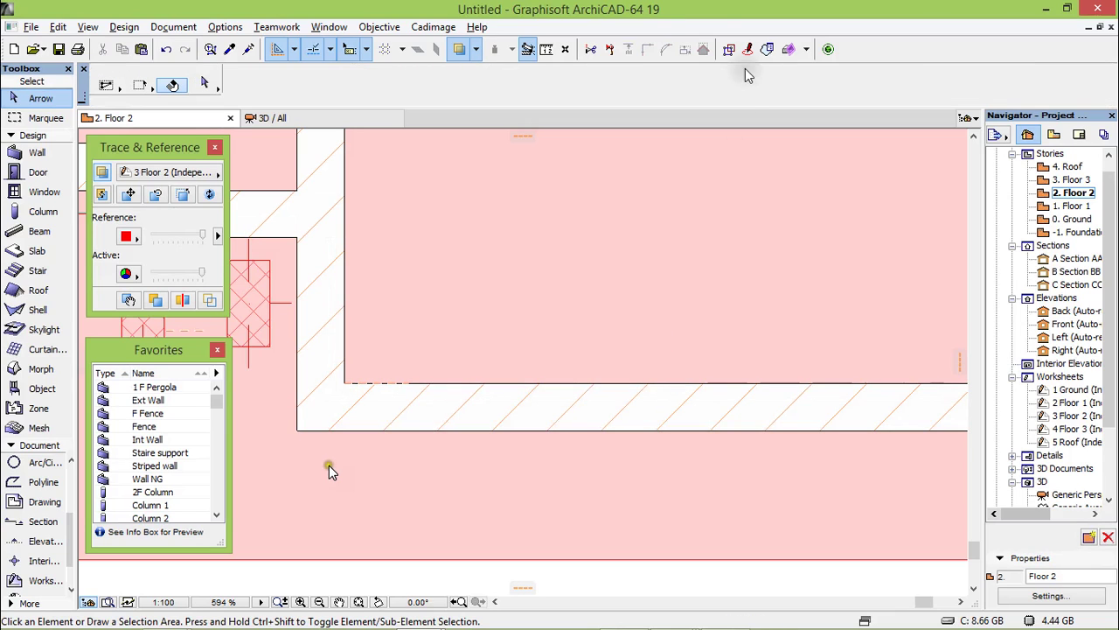
left_click(610, 50)
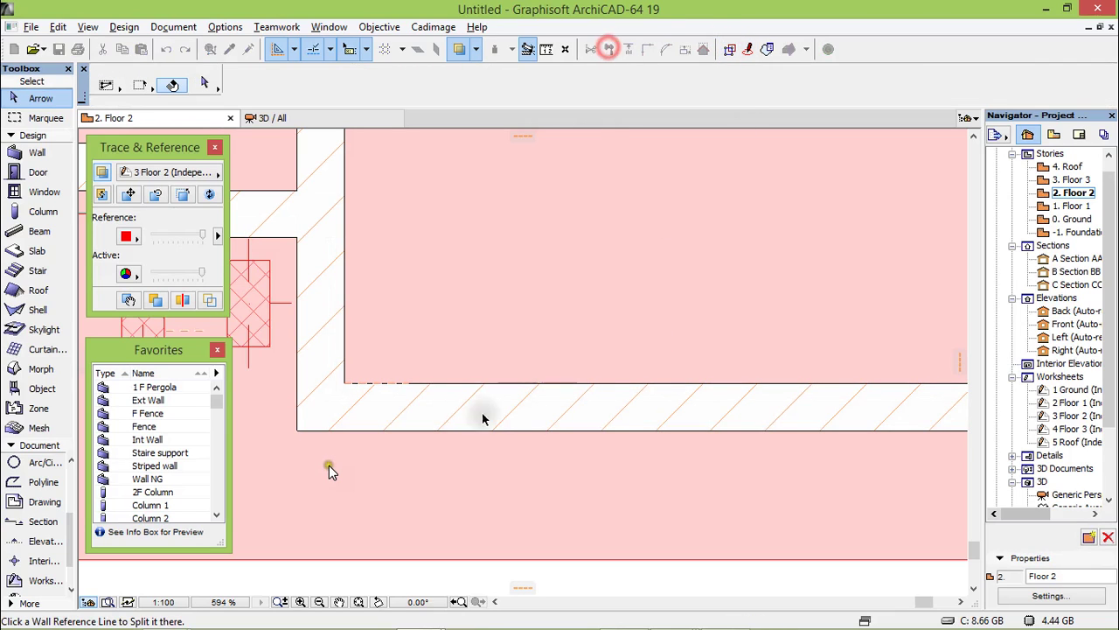
left_click(411, 386)
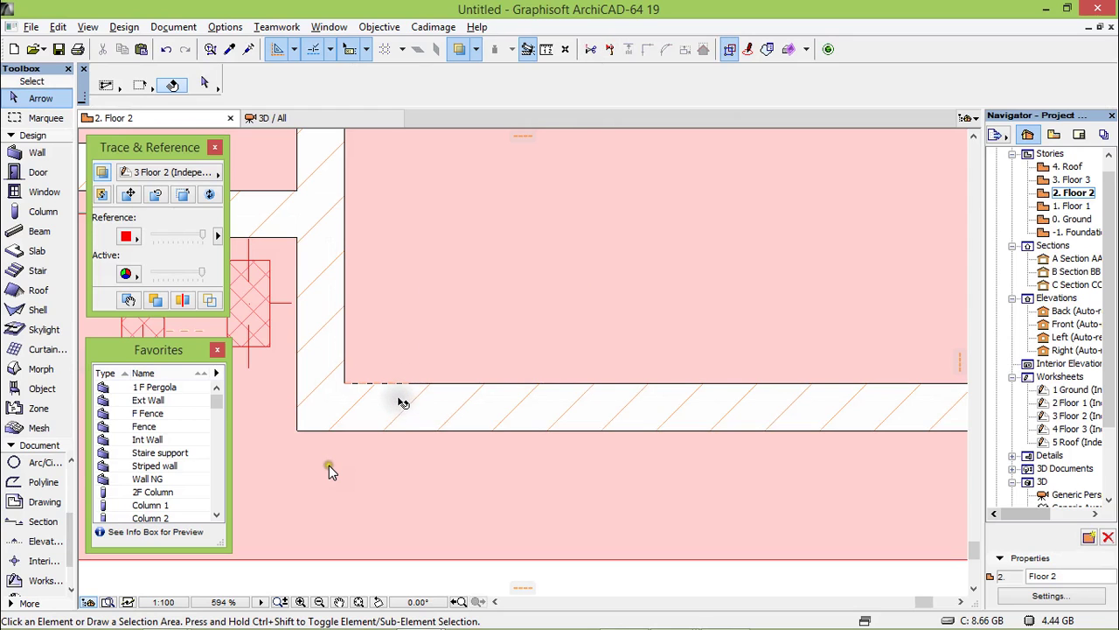
left_click(401, 401)
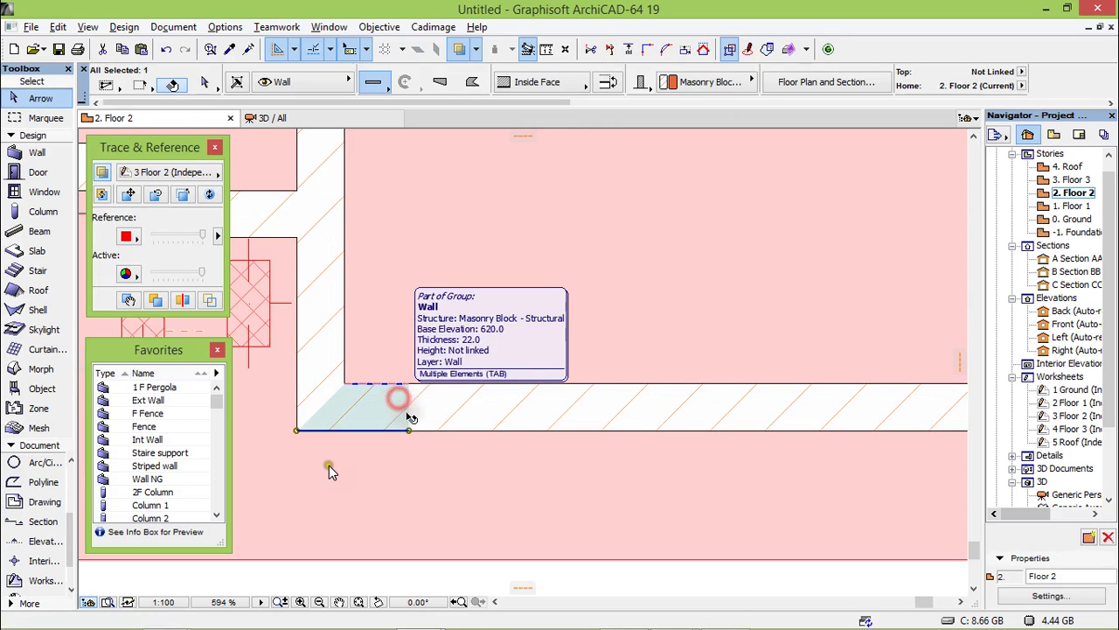
left_click(325, 337, "shift")
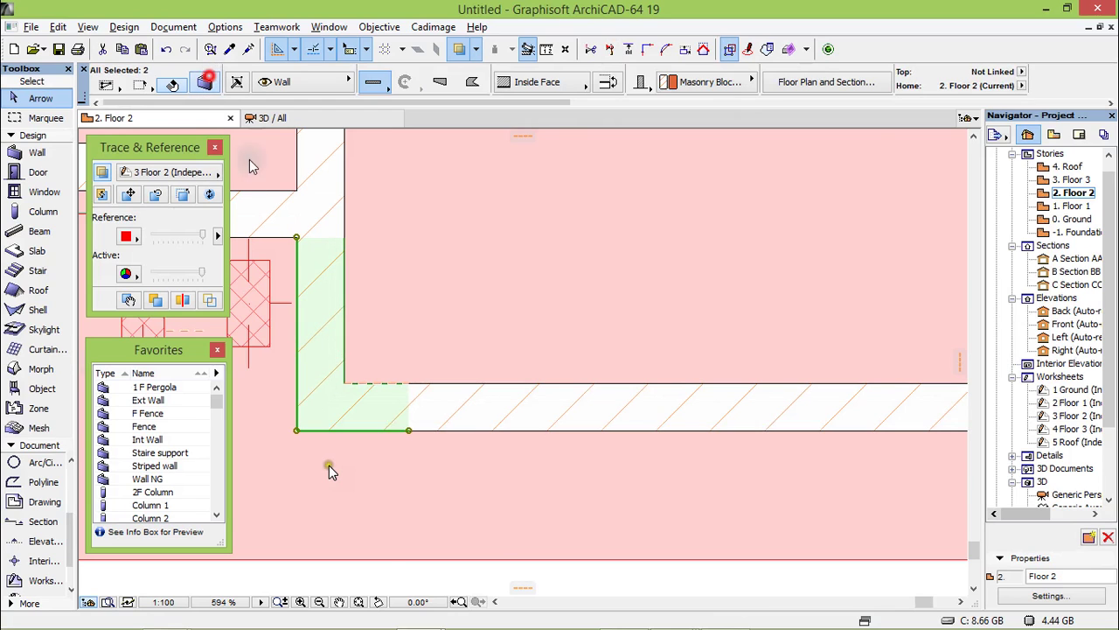
Step: Link both walls' top to 3. Floor 3 (Home + 1) at offset -30, making them 280 high
key("ctrl+t")
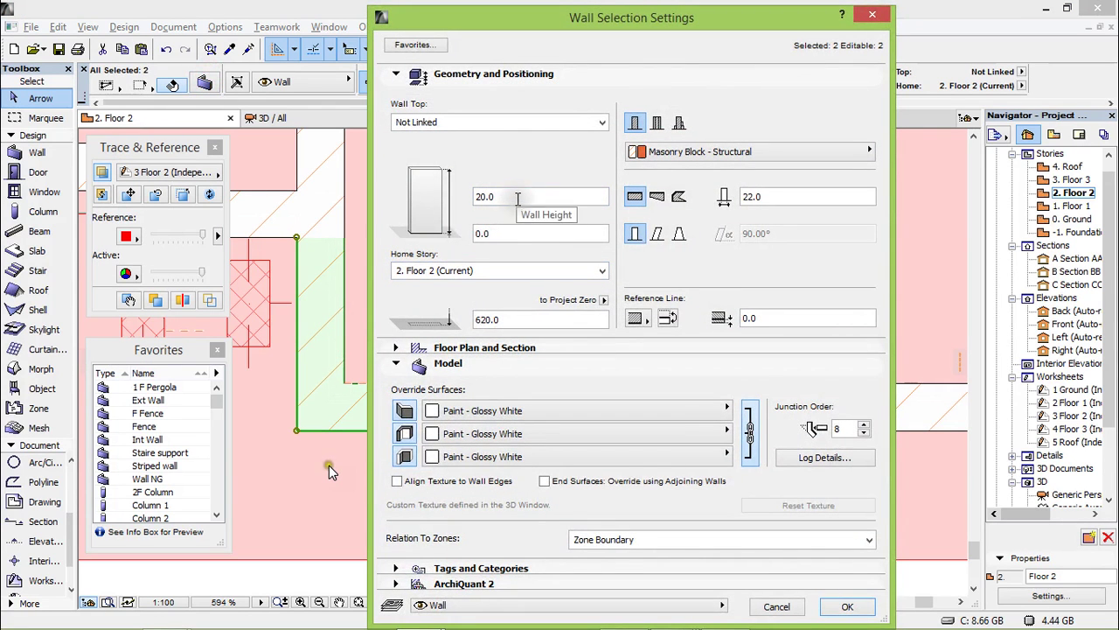
left_click(528, 124)
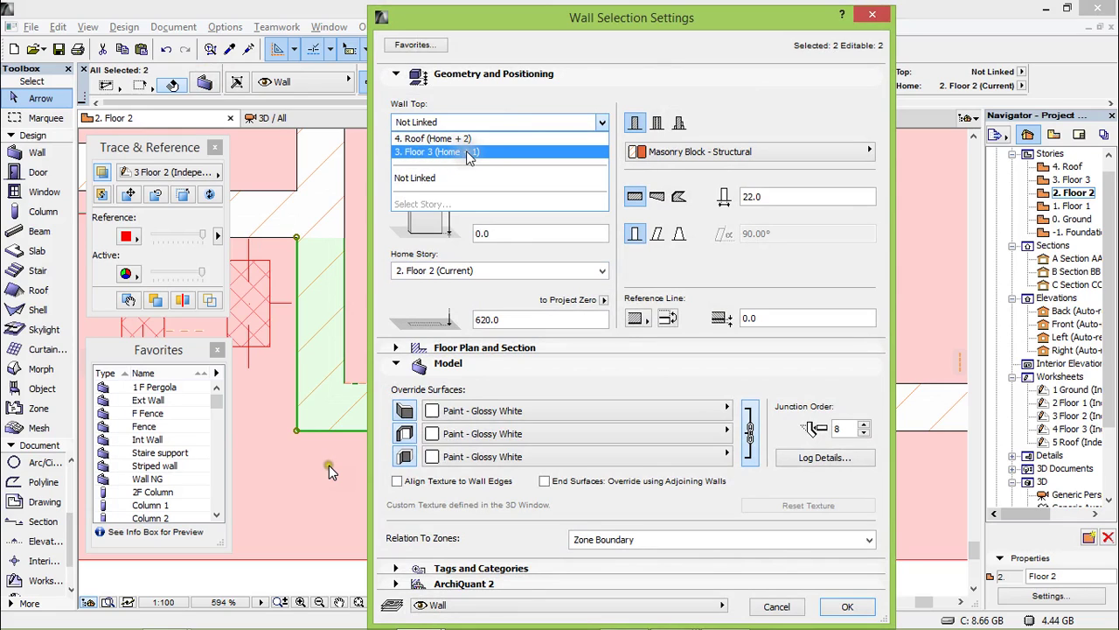
left_click(469, 153)
left_click(515, 161)
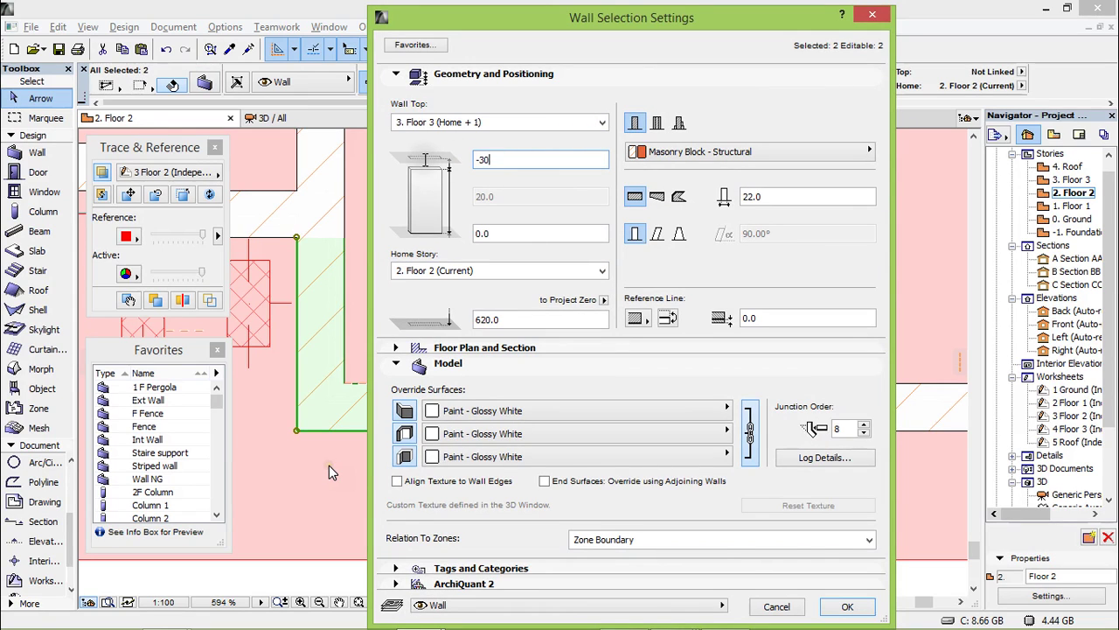
left_click(845, 606)
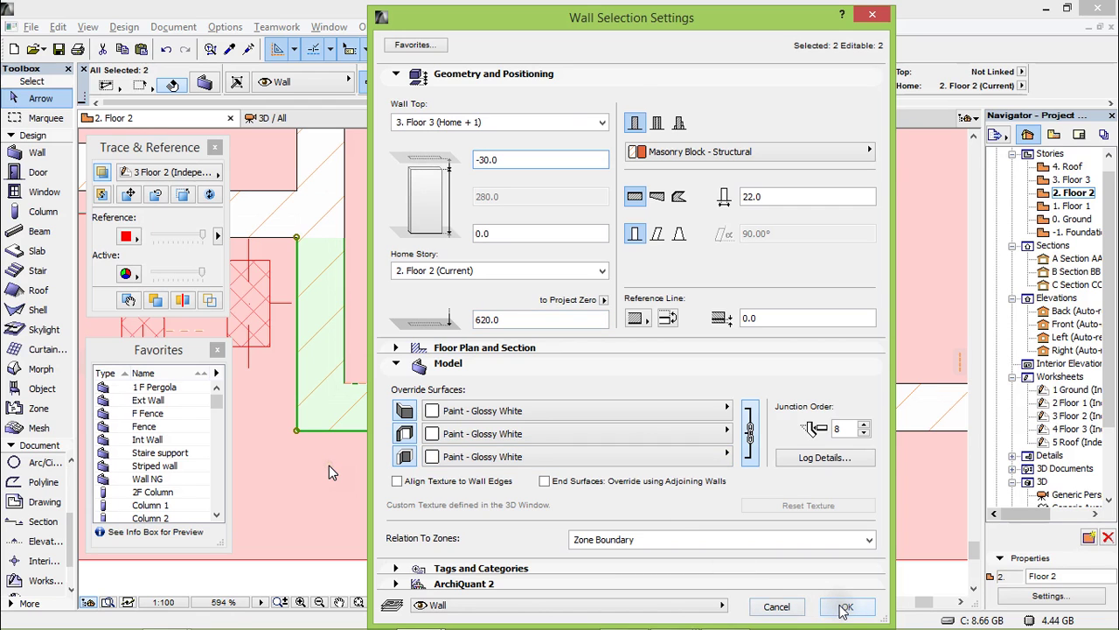
key("Escape")
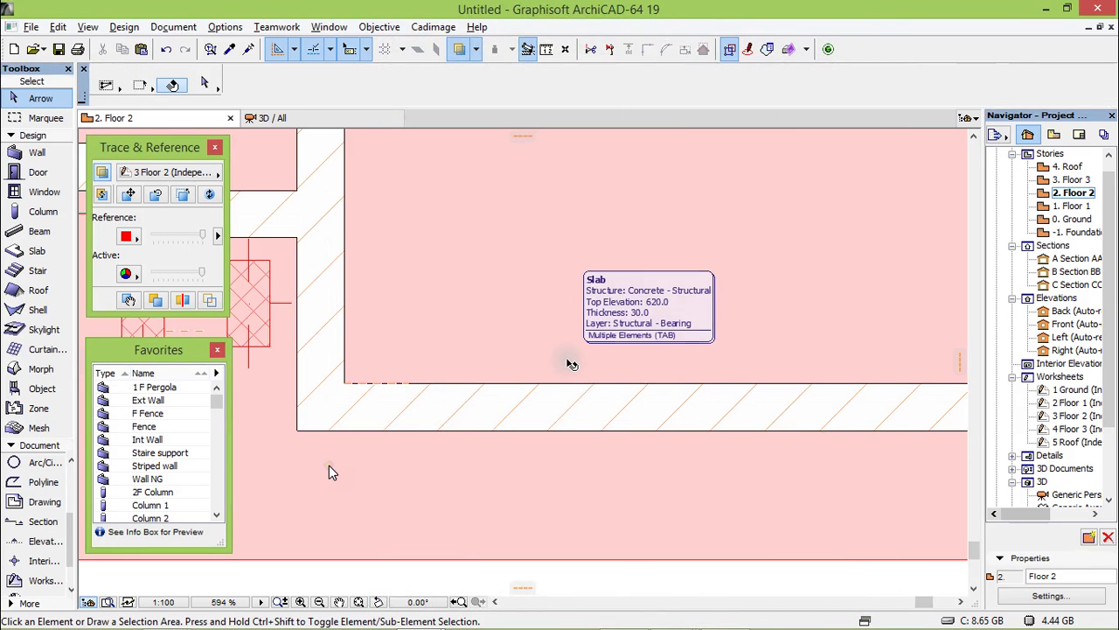
Step: Inspect the corner walls rising to Floor 3 in 3D, then return to the Floor 2 plan
key("F3")
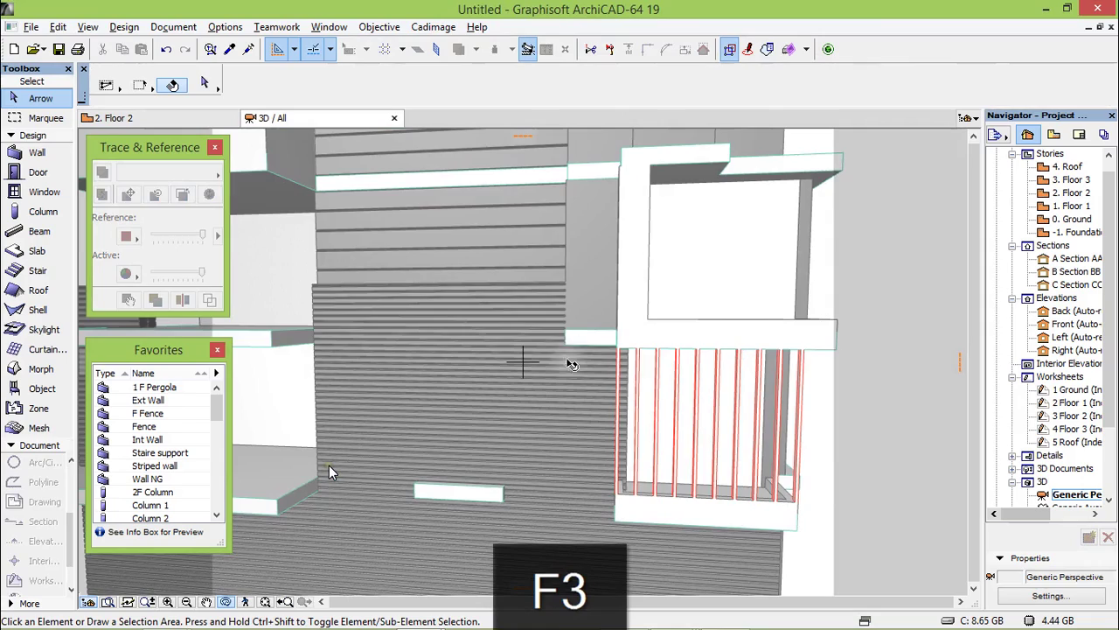
left_click_drag(633, 281, 691, 154)
scroll(689, 168, "up", 2)
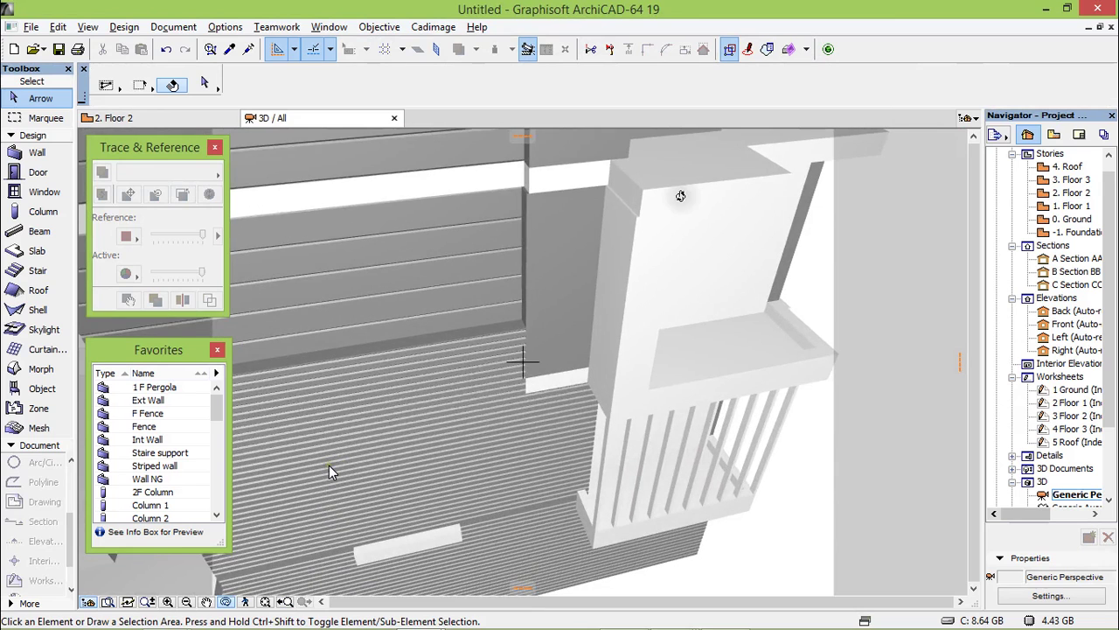
scroll(680, 195, "up", 4)
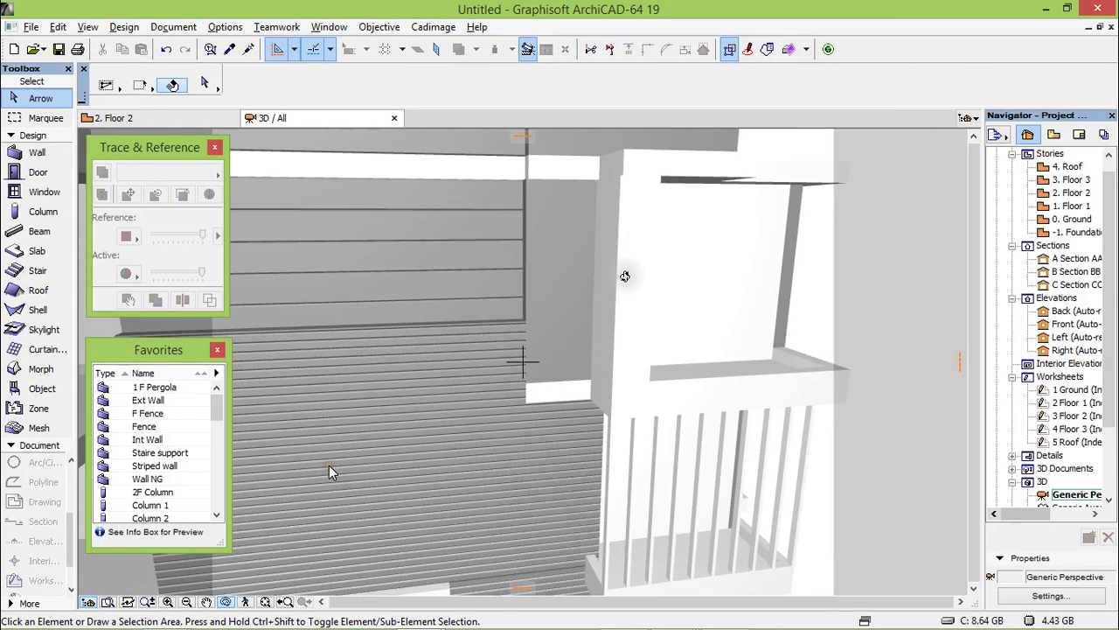
scroll(517, 351, "up", 5)
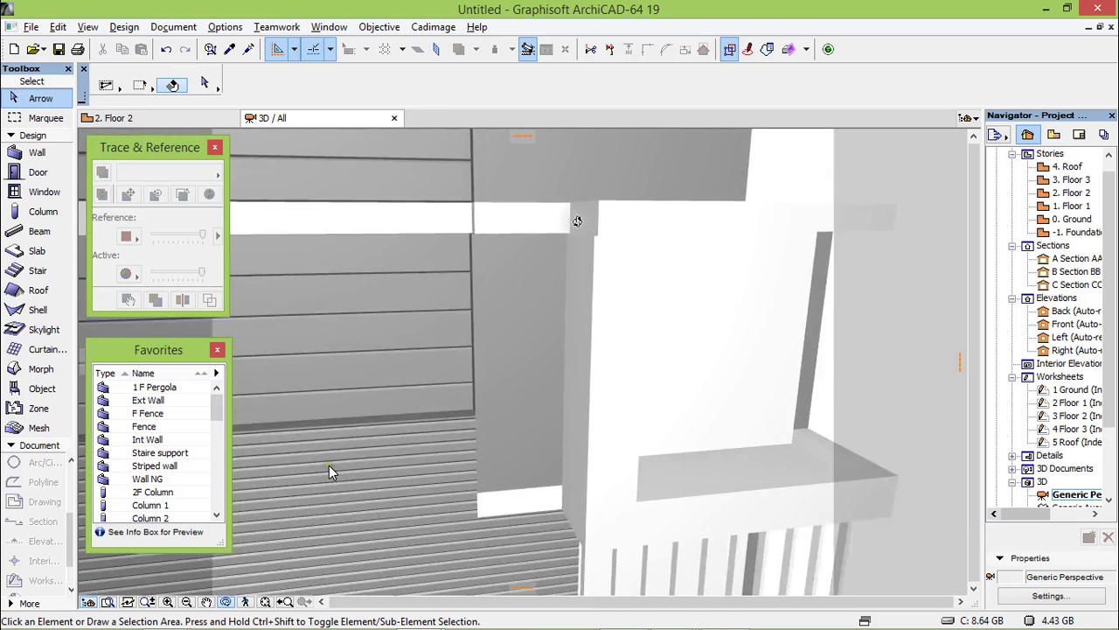
left_click(582, 220)
mouse_move(583, 223)
left_mouse_down()
mouse_move(572, 274)
mouse_move(591, 237)
left_mouse_up()
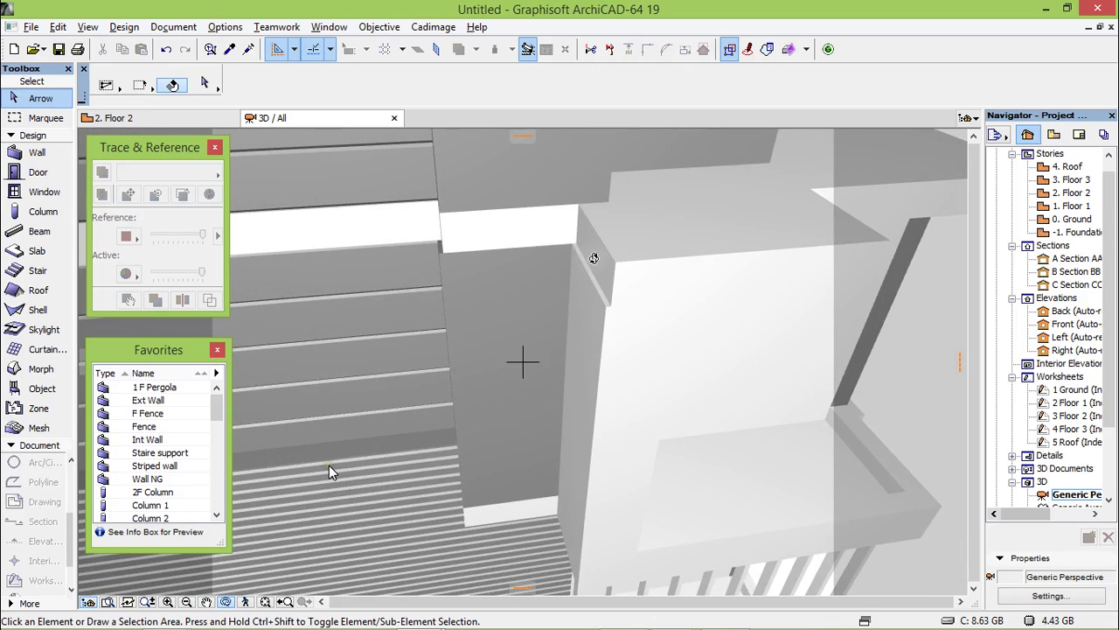
key("F2")
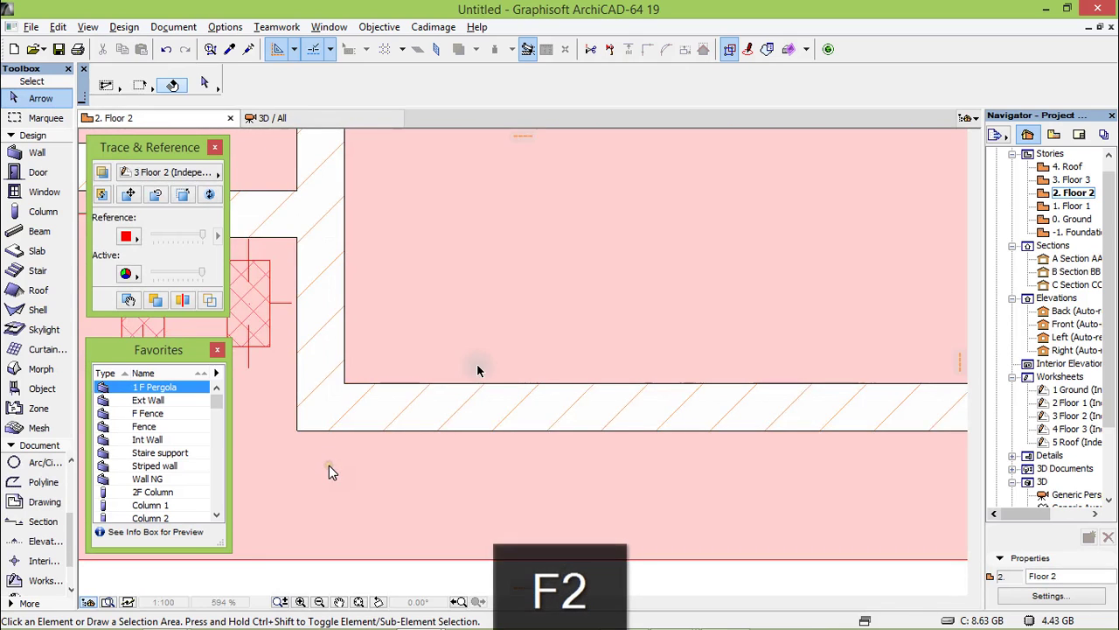
Step: Switch the plan view to Floor 3
scroll(534, 376, "down", 3)
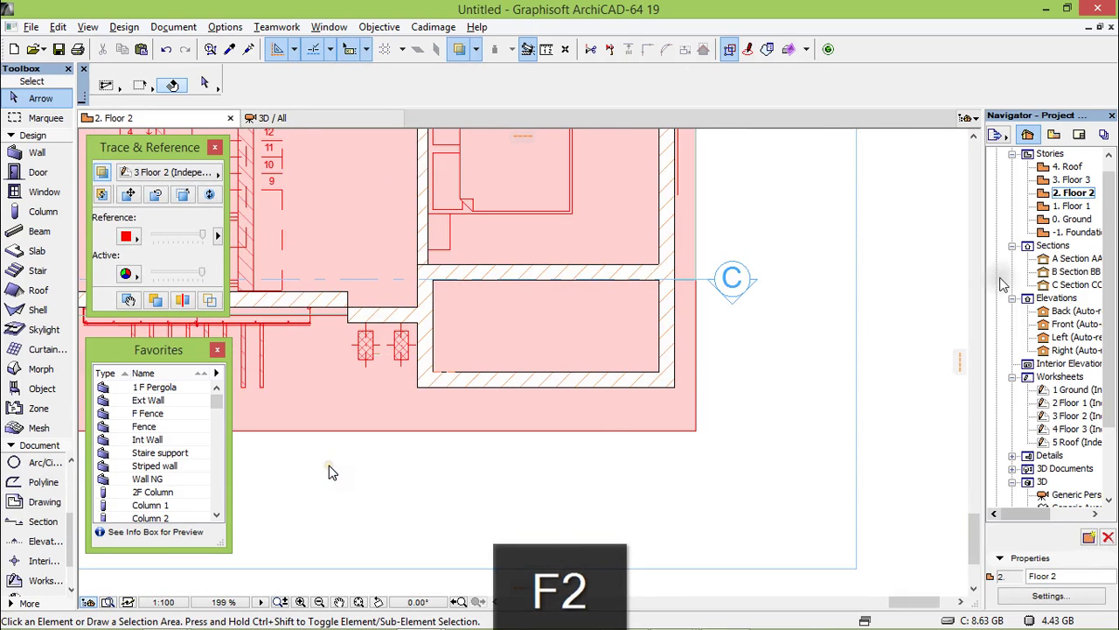
left_click(1072, 179)
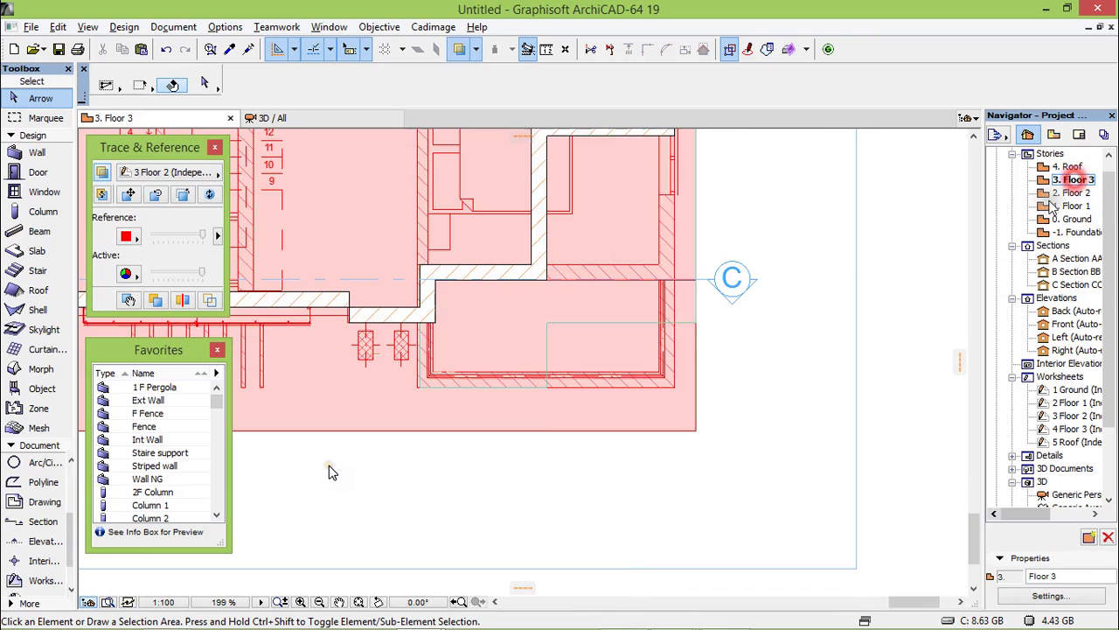
scroll(878, 389, "down", 2)
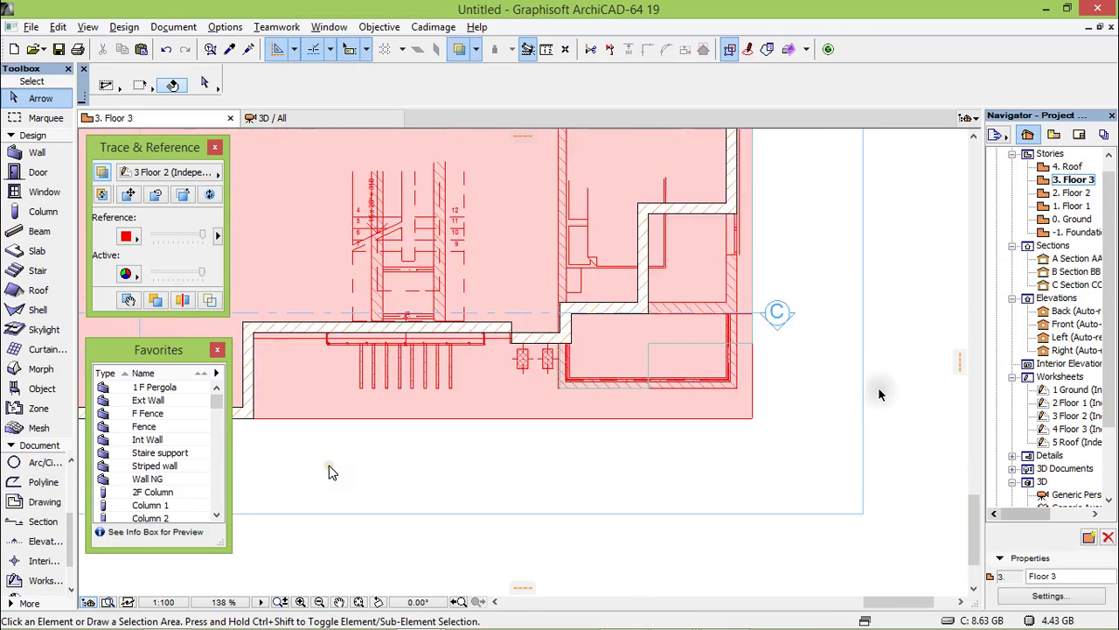
left_click(1075, 193)
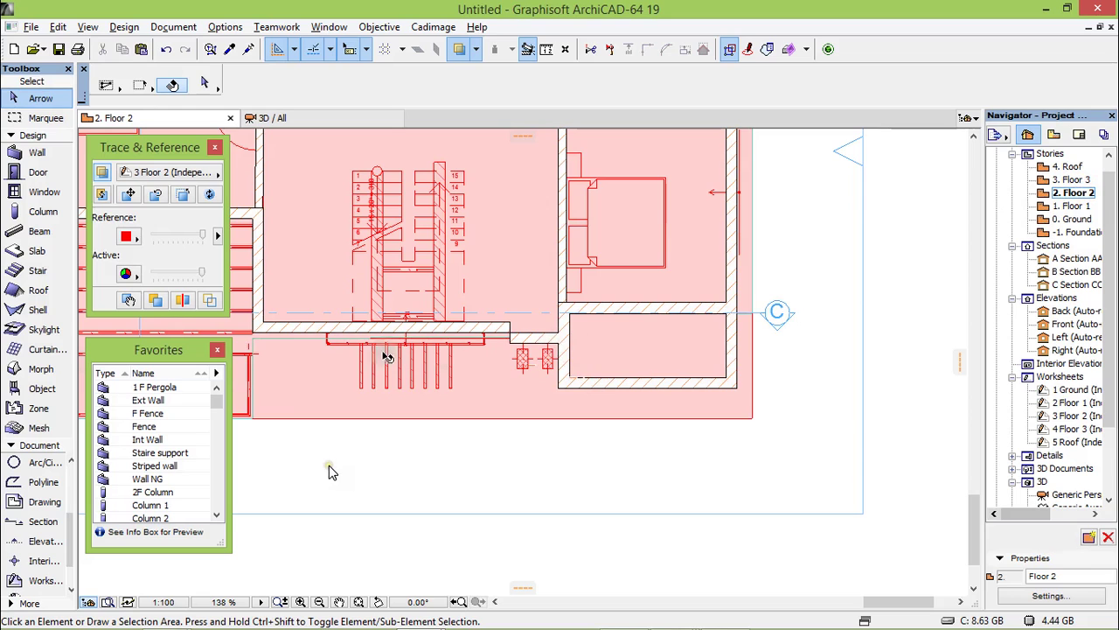
scroll(257, 307, "up", 3)
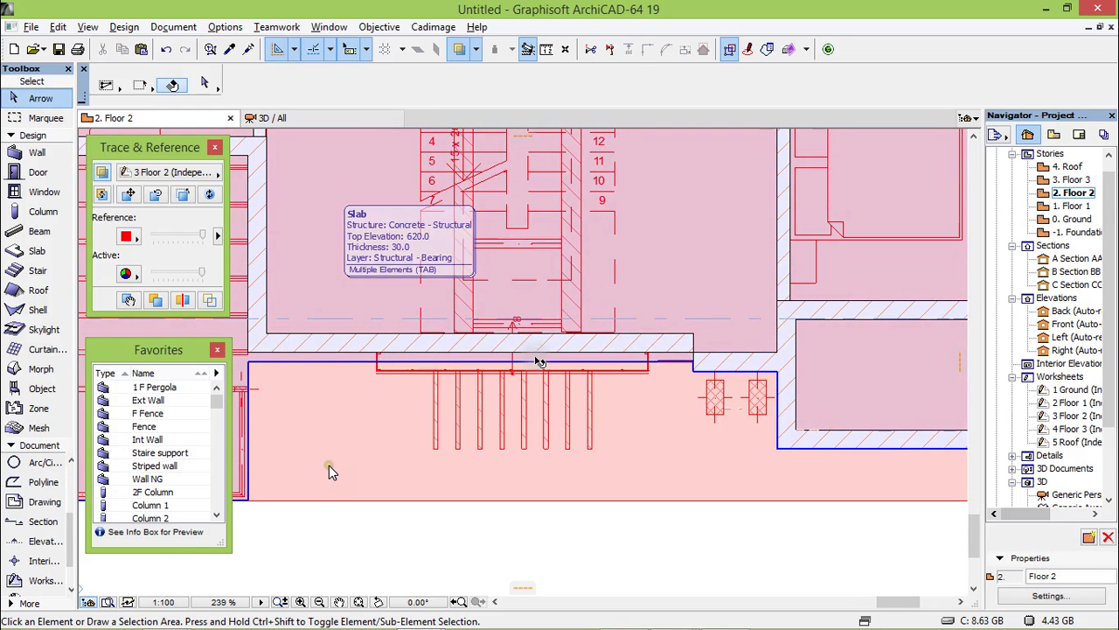
key("ctrl+Up")
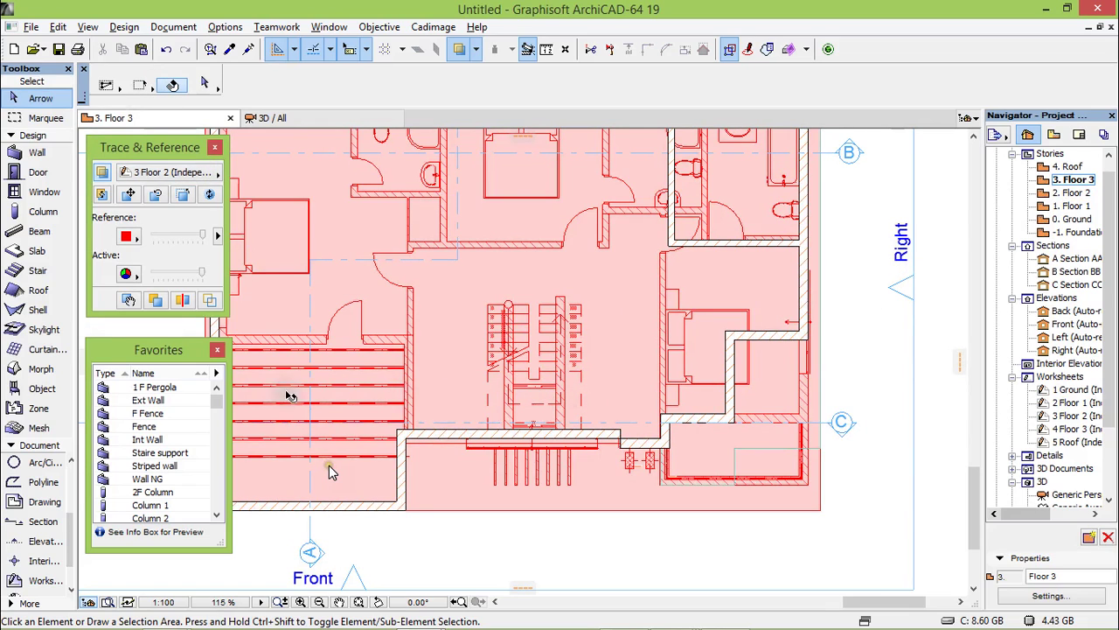
Step: Set the trace reference to the '4 Floor 3 (Independent)' worksheet
left_click(198, 436)
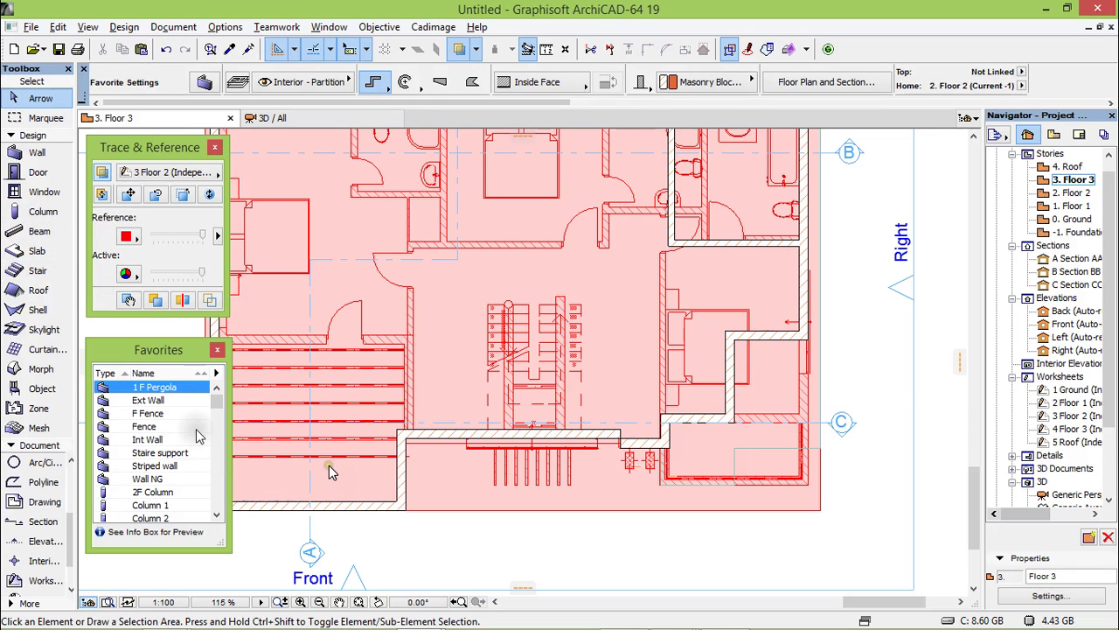
left_click(173, 172)
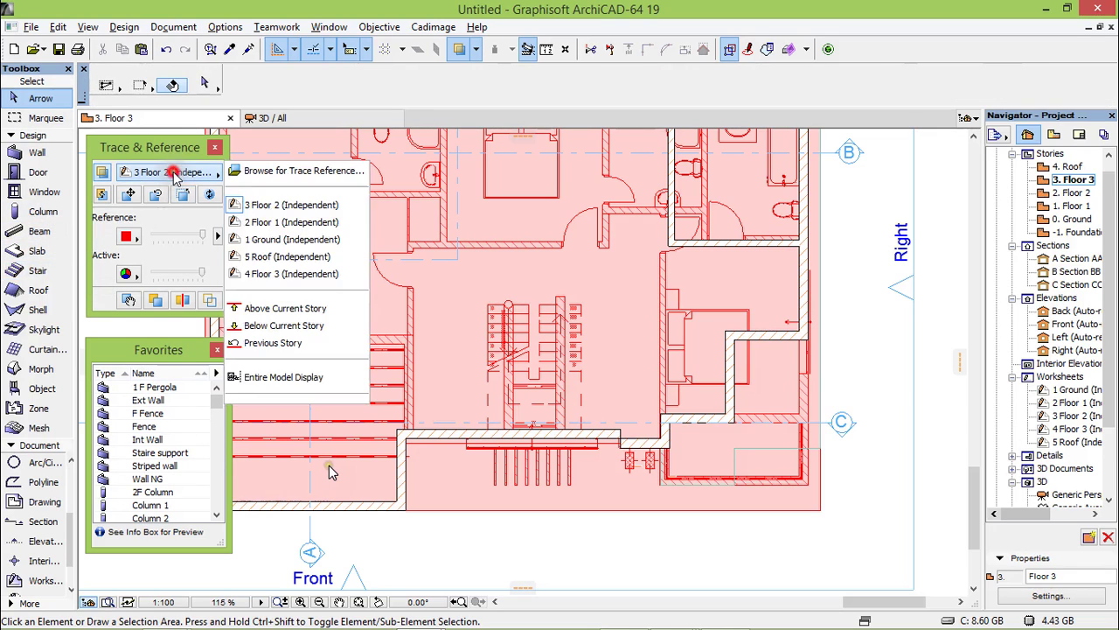
left_click(300, 274)
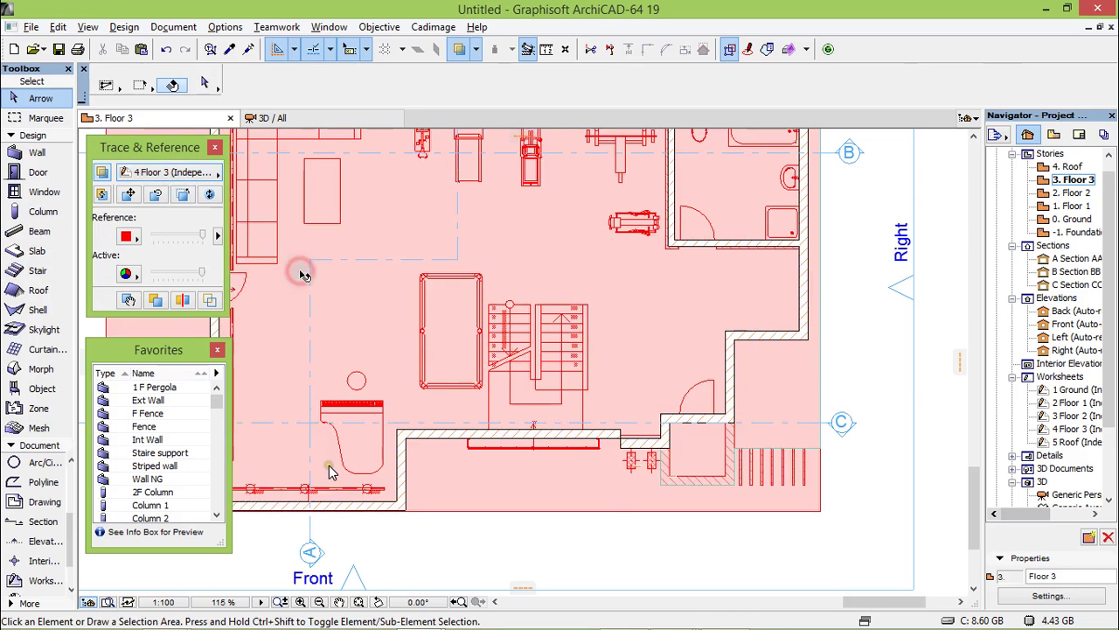
scroll(629, 502, "up", 5)
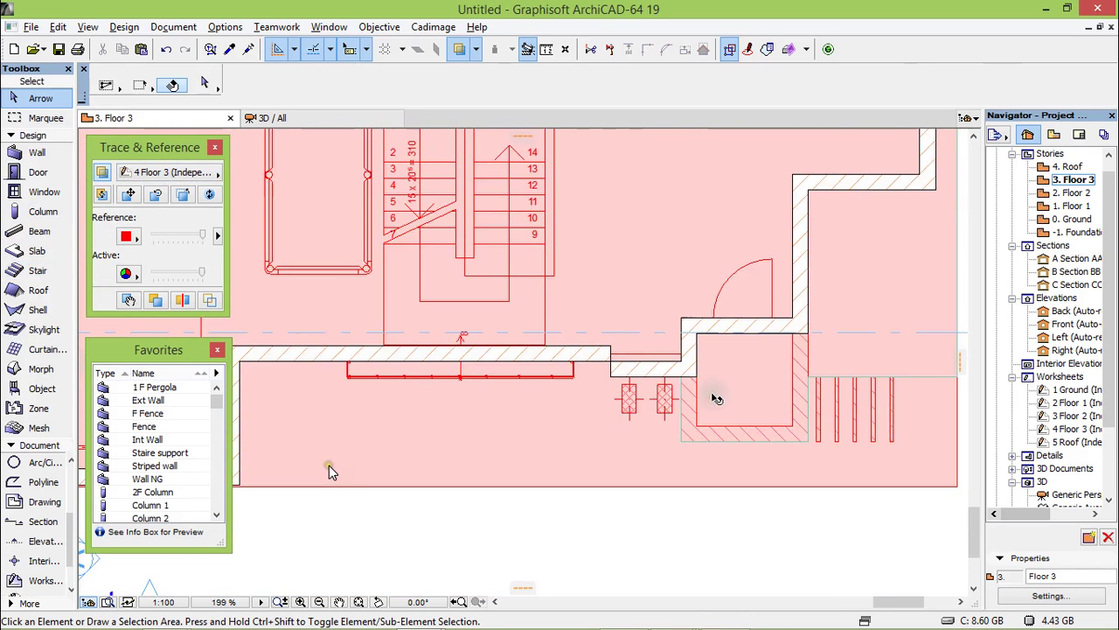
scroll(736, 403, "up", 5)
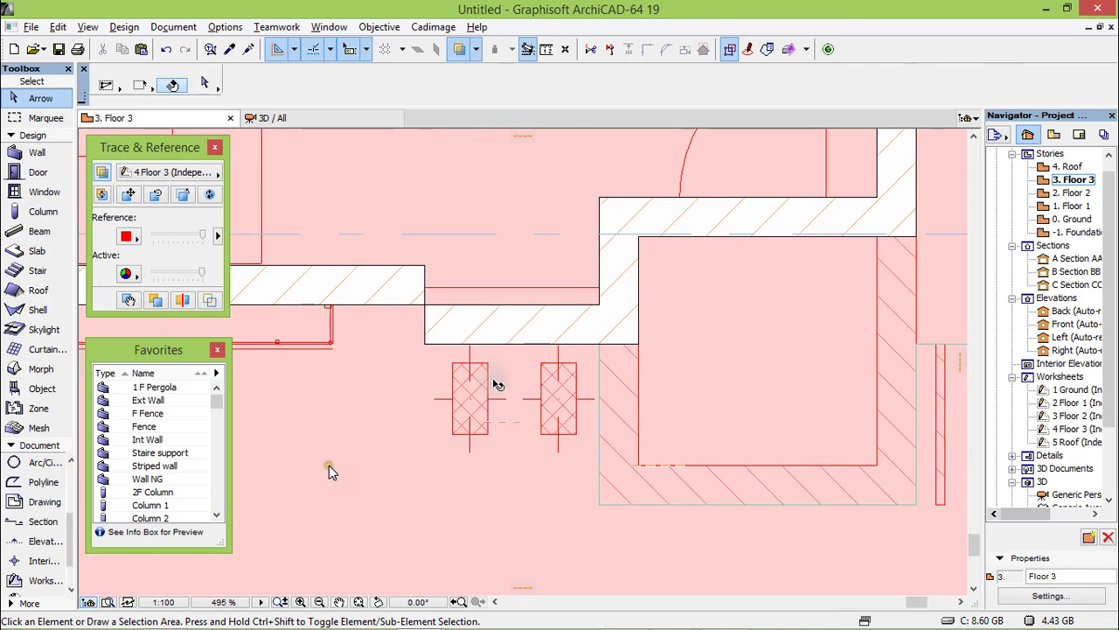
scroll(768, 341, "down", 5)
Step: Offset the Floor 3 slab's top edge to a new position
left_click(615, 250)
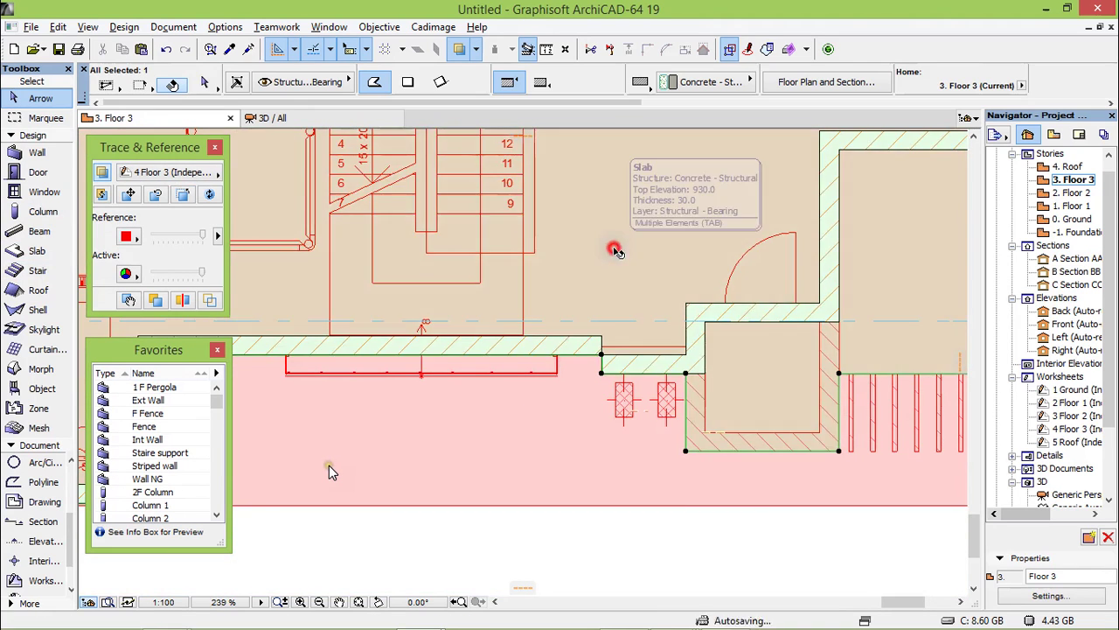
scroll(798, 430, "down", 2)
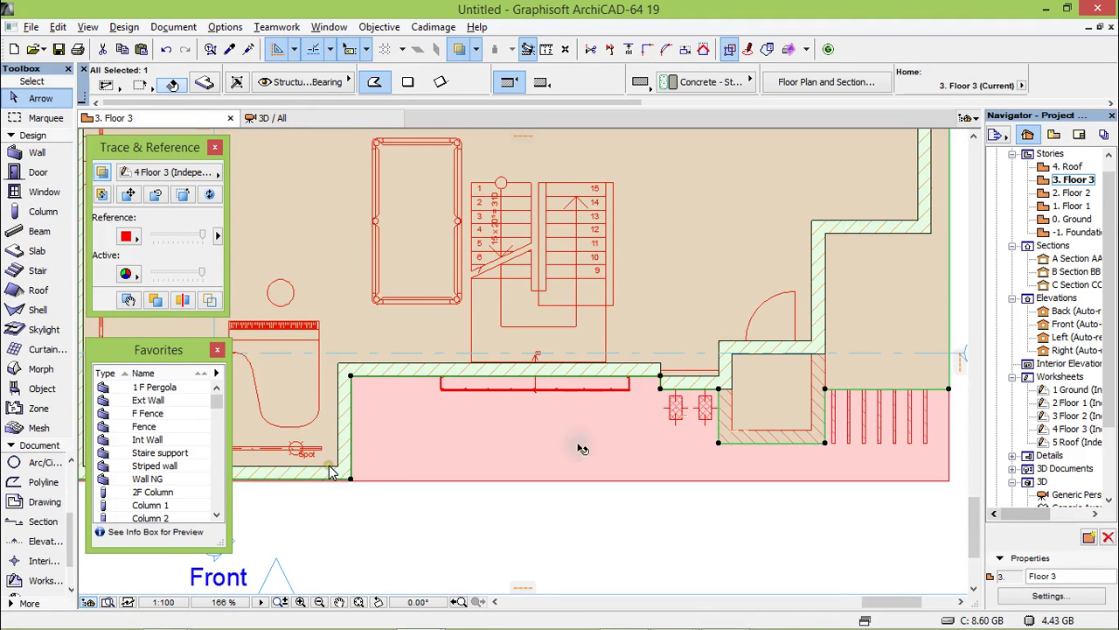
scroll(604, 478, "down", 1)
scroll(481, 428, "up", 3)
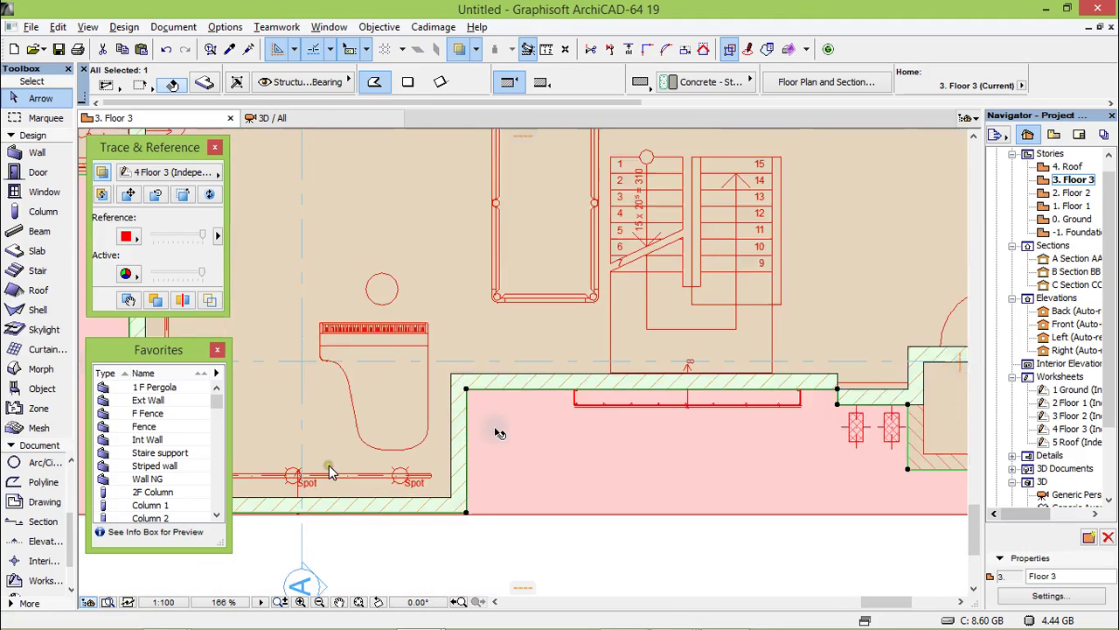
left_click(535, 378)
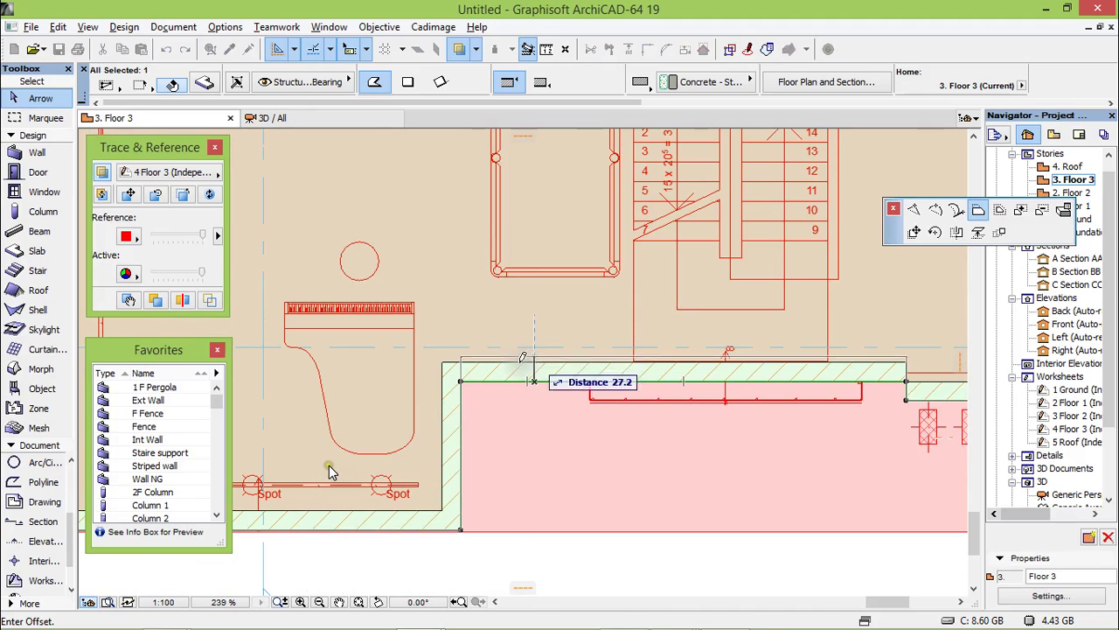
left_click(473, 369)
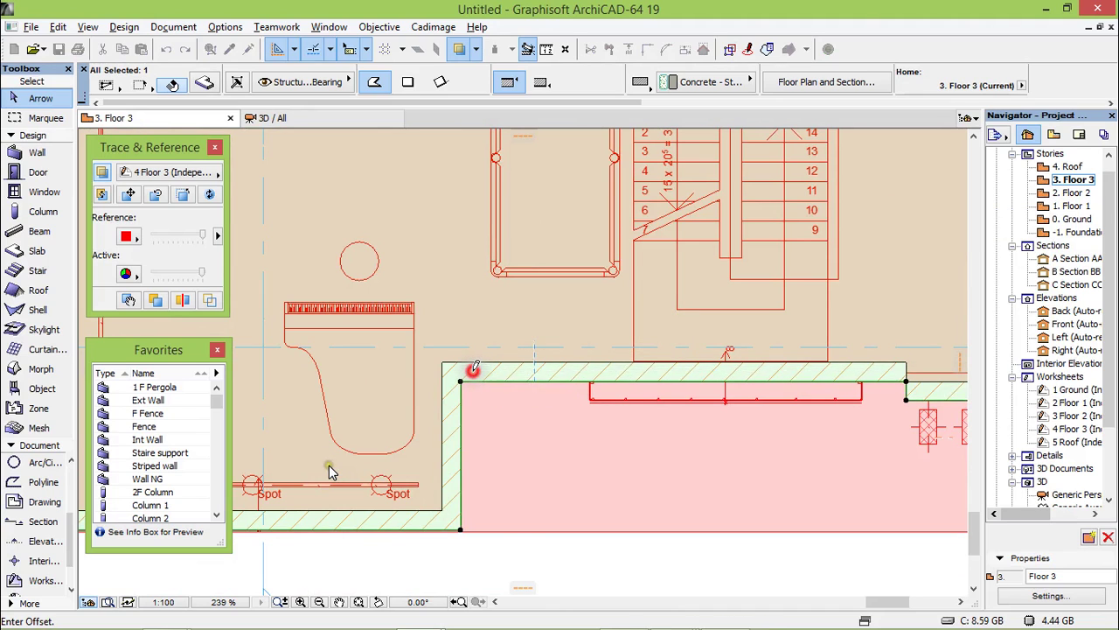
Step: Offset two more Floor 3 slab edges at the balcony notch onto the wall lines
scroll(524, 376, "down", 2)
scroll(756, 369, "up", 5)
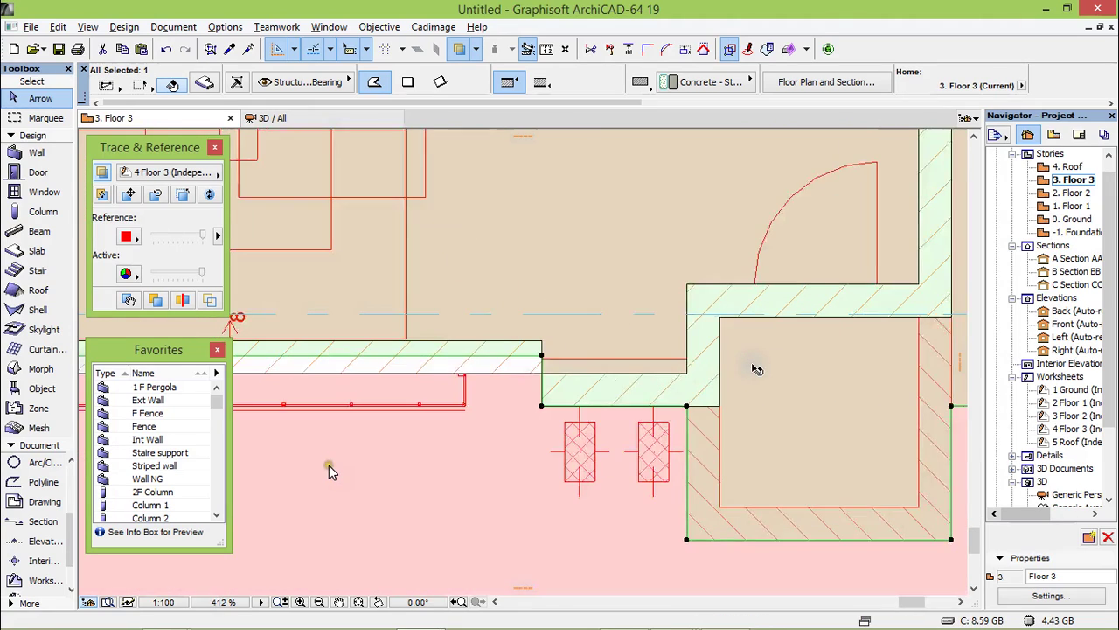
left_click(618, 406)
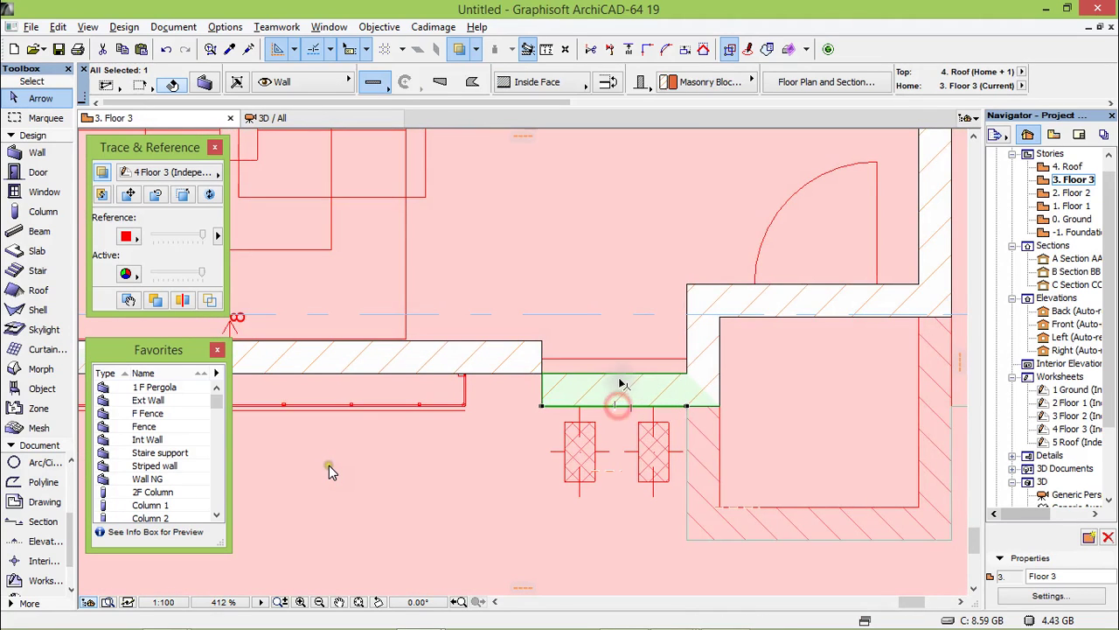
left_click(593, 338)
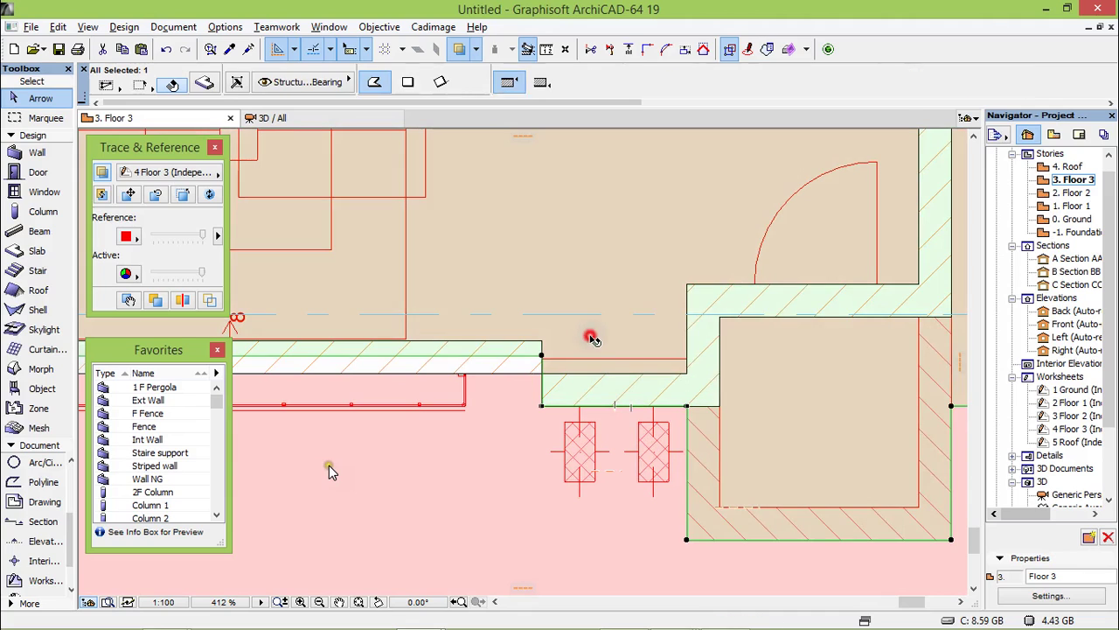
left_click(589, 407)
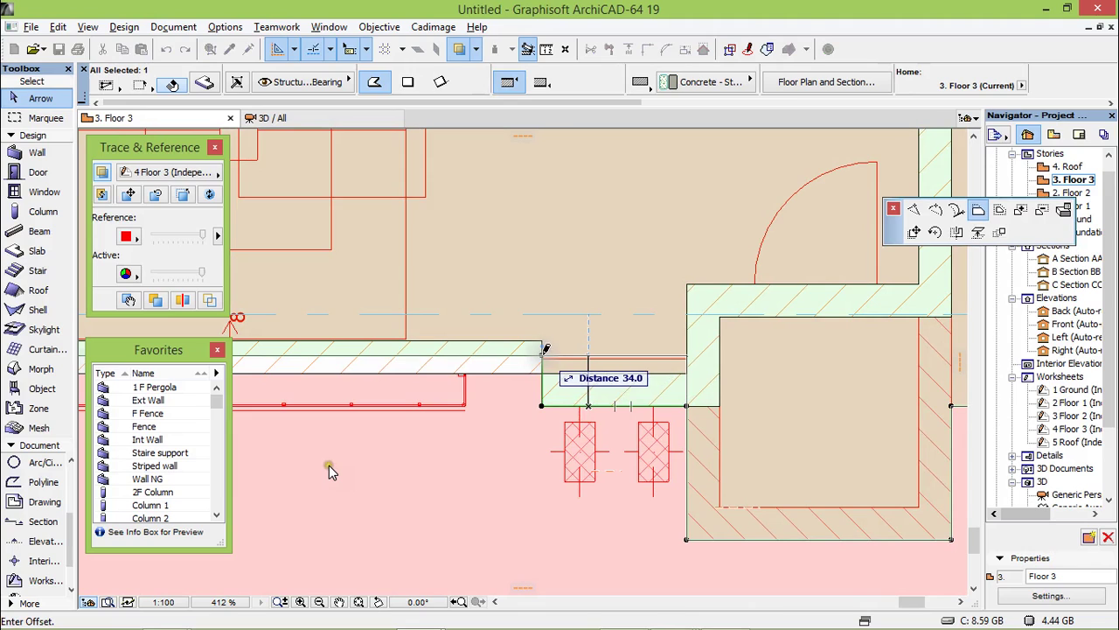
left_click(585, 398)
left_click(543, 382)
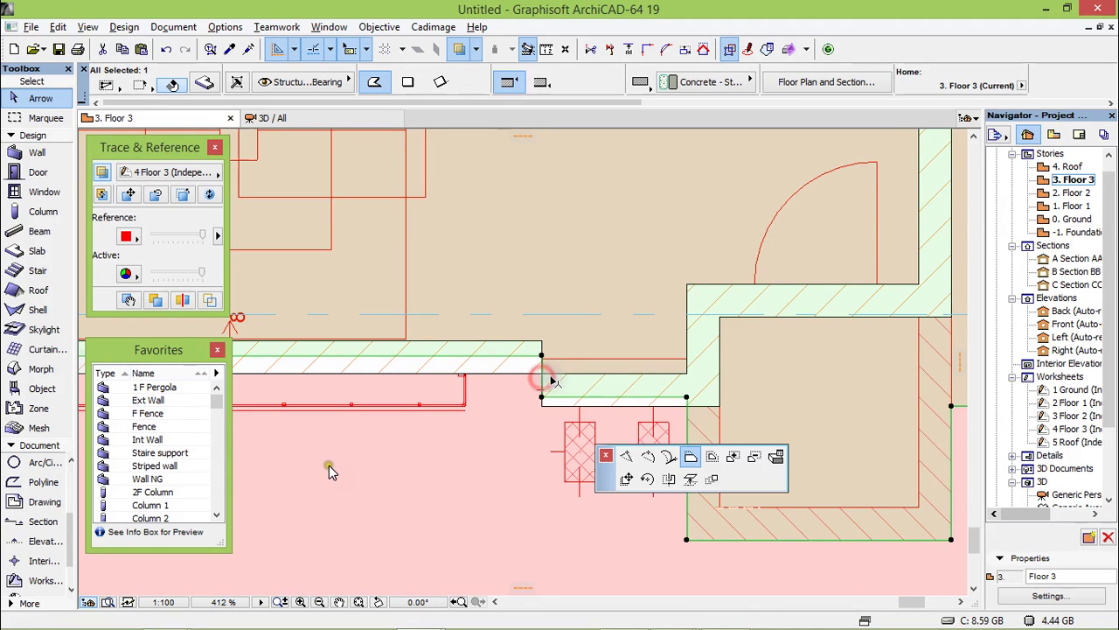
left_click(550, 381)
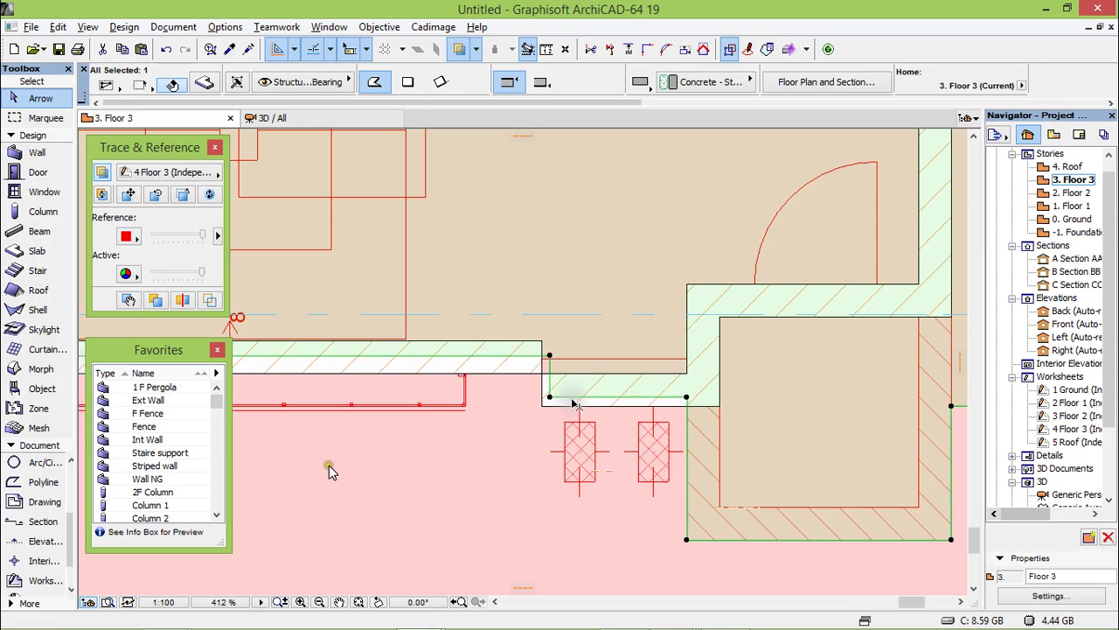
Step: Set Trace & Reference to the story below Floor 3
key("Escape")
middle_click_drag(573, 404, 466, 341)
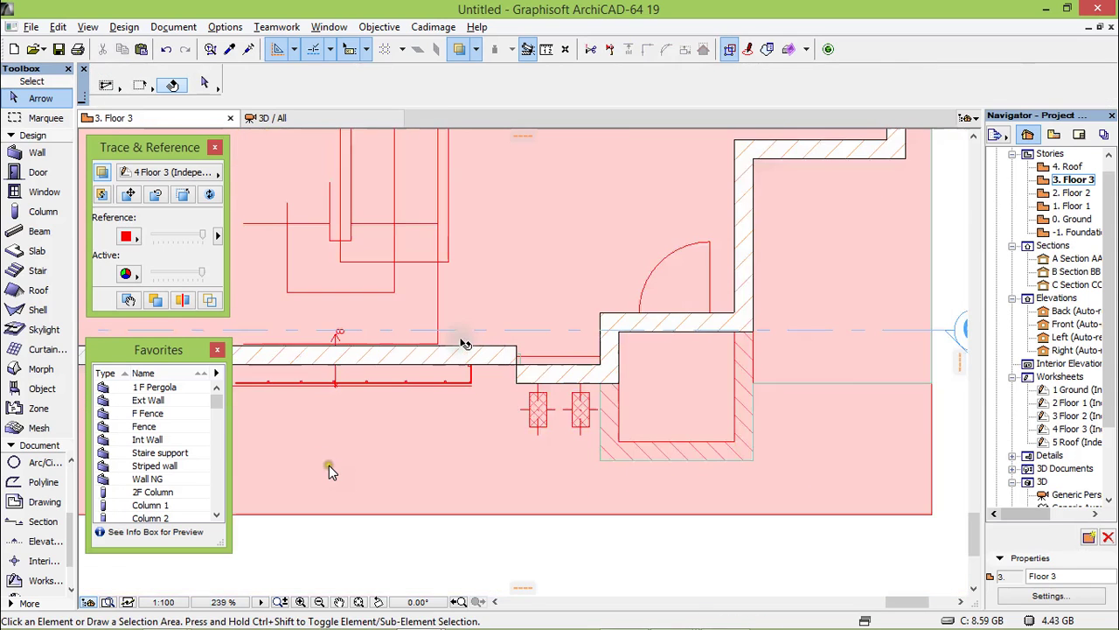
scroll(630, 445, "up", 1)
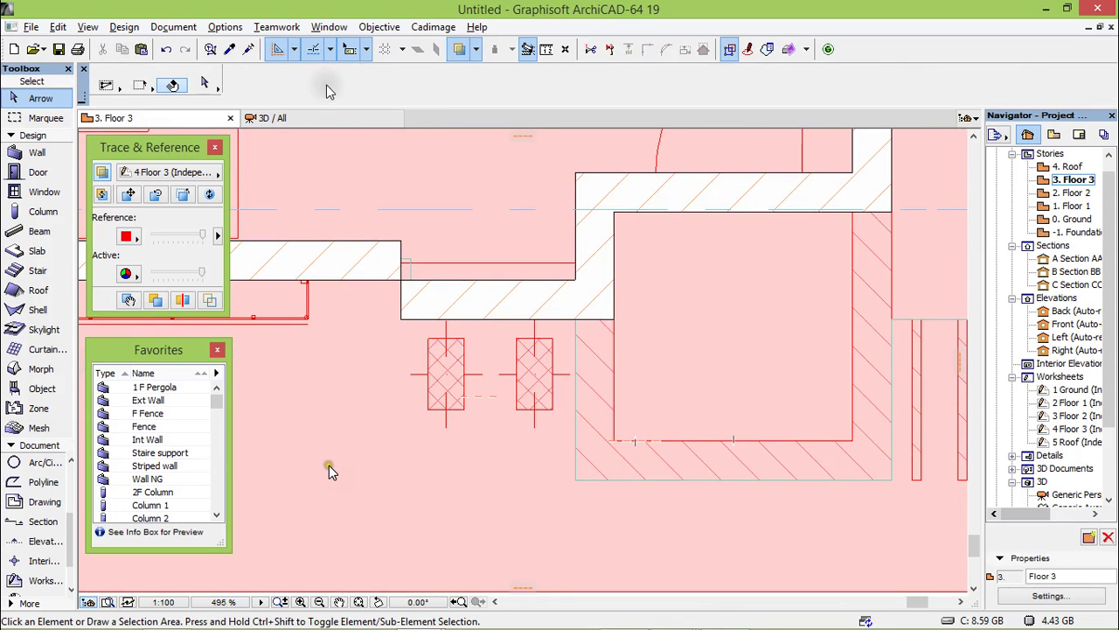
left_click(198, 173)
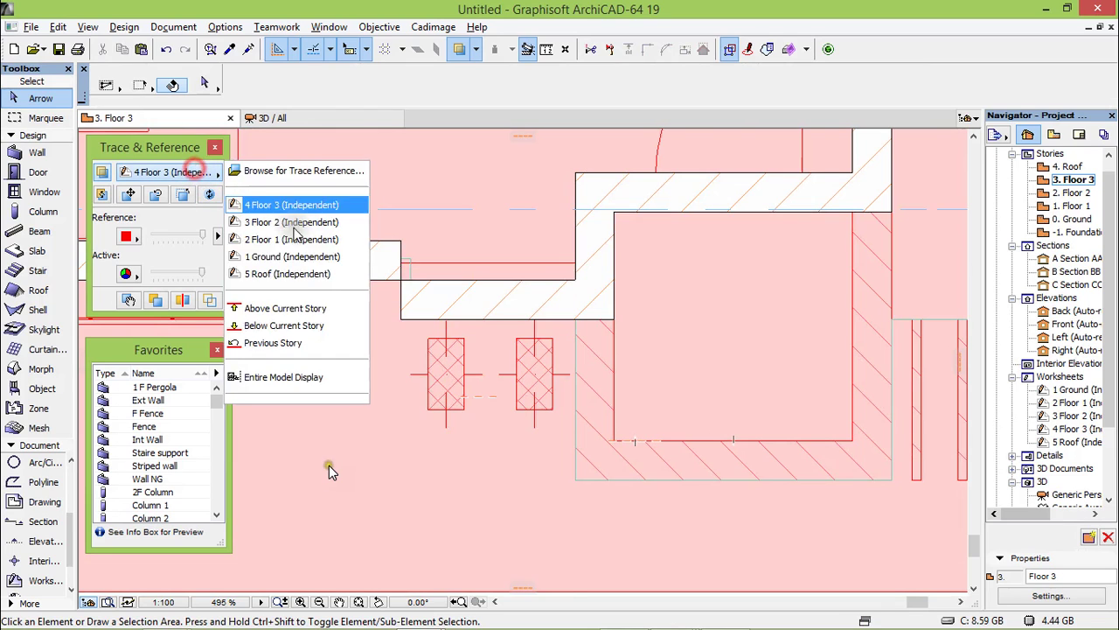
left_click(292, 324)
scroll(621, 422, "up", 2)
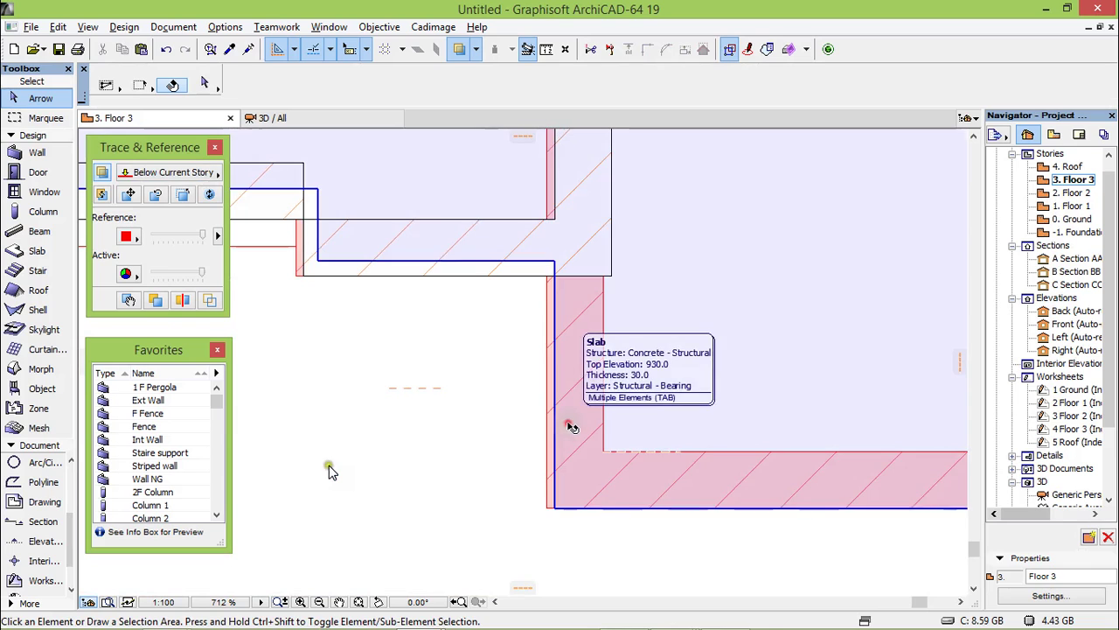
Step: Offset the Floor 3 slab's corner edge onto the lower story's outline
left_click(560, 418)
left_click(556, 435)
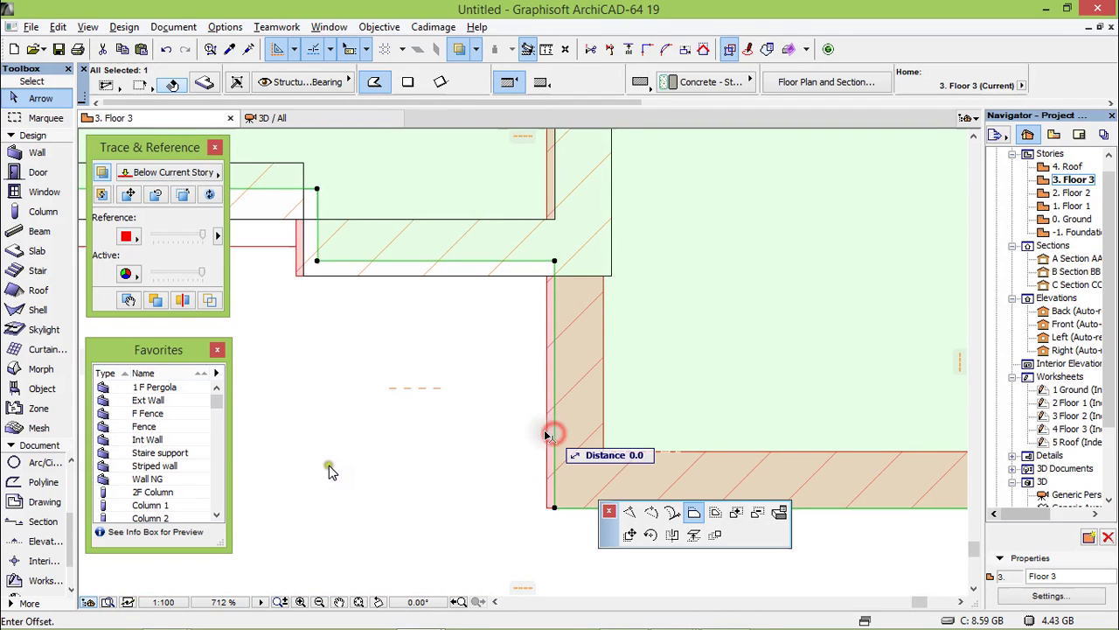
left_click(546, 271)
Step: Orbit the 3D model around the Floor 2 balcony's corner parapet walls and the slab above
key("F3")
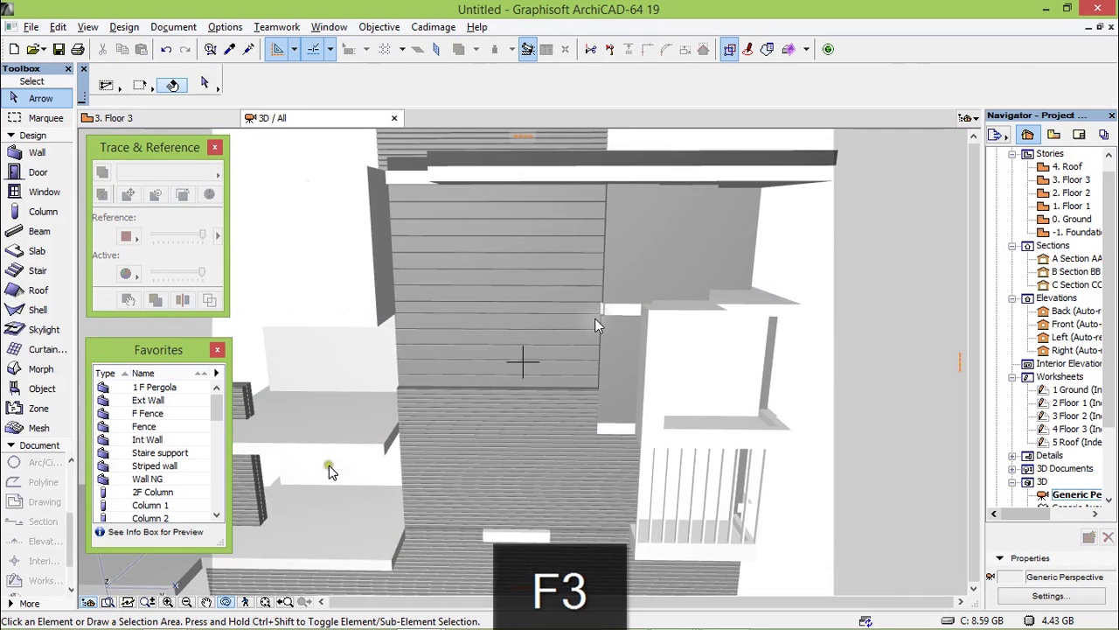
middle_click_drag(595, 319, 714, 350, "shift")
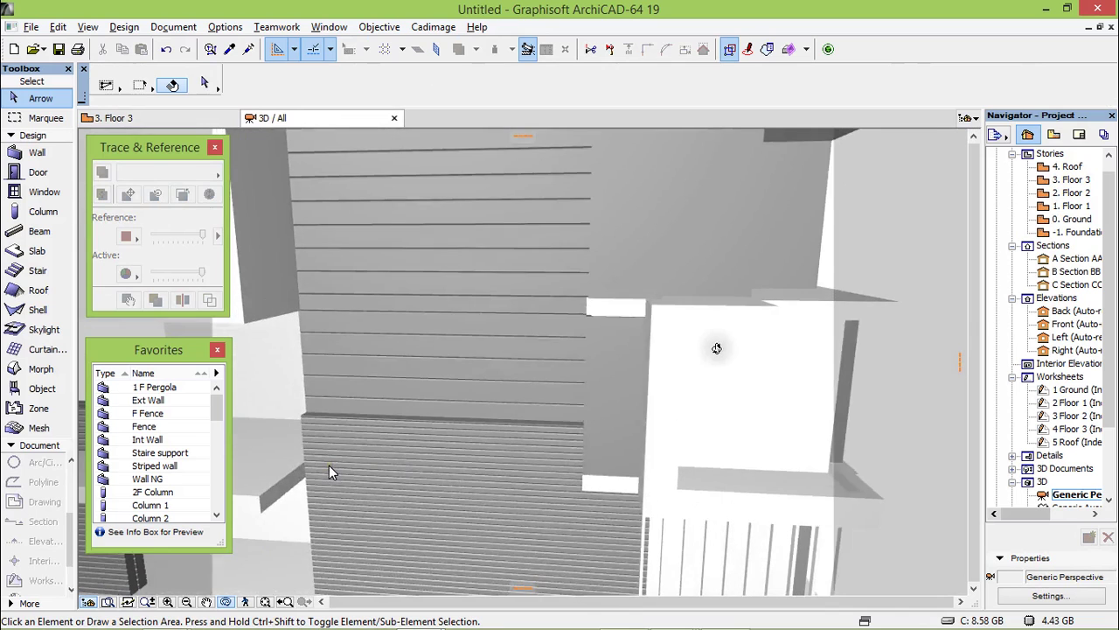
middle_click_drag(599, 473, 586, 185, "shift")
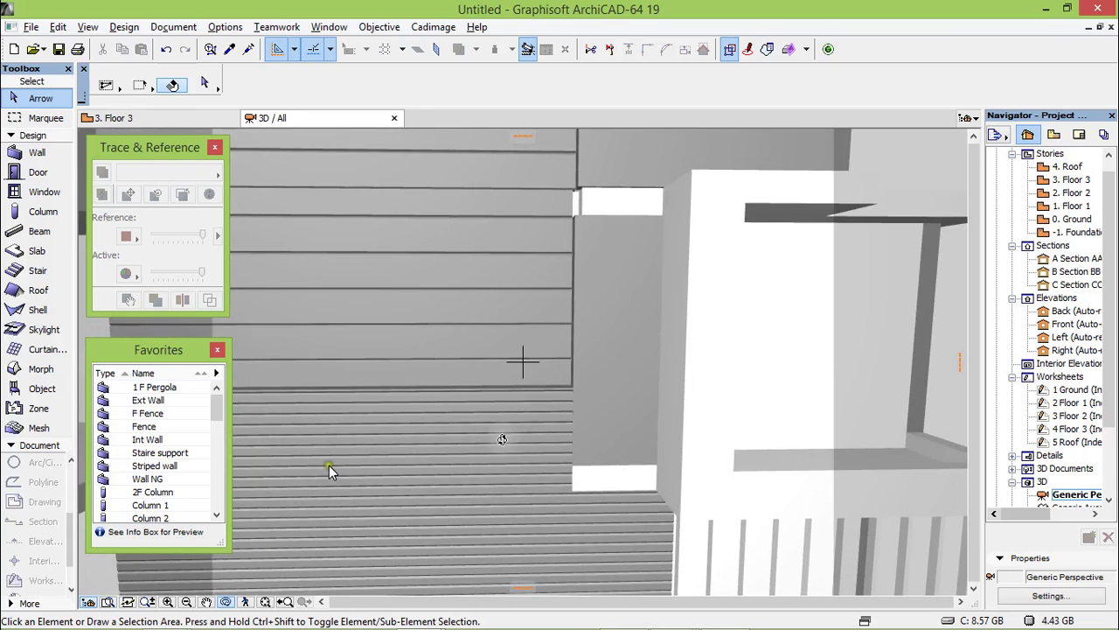
middle_click_drag(502, 439, 642, 443, "shift")
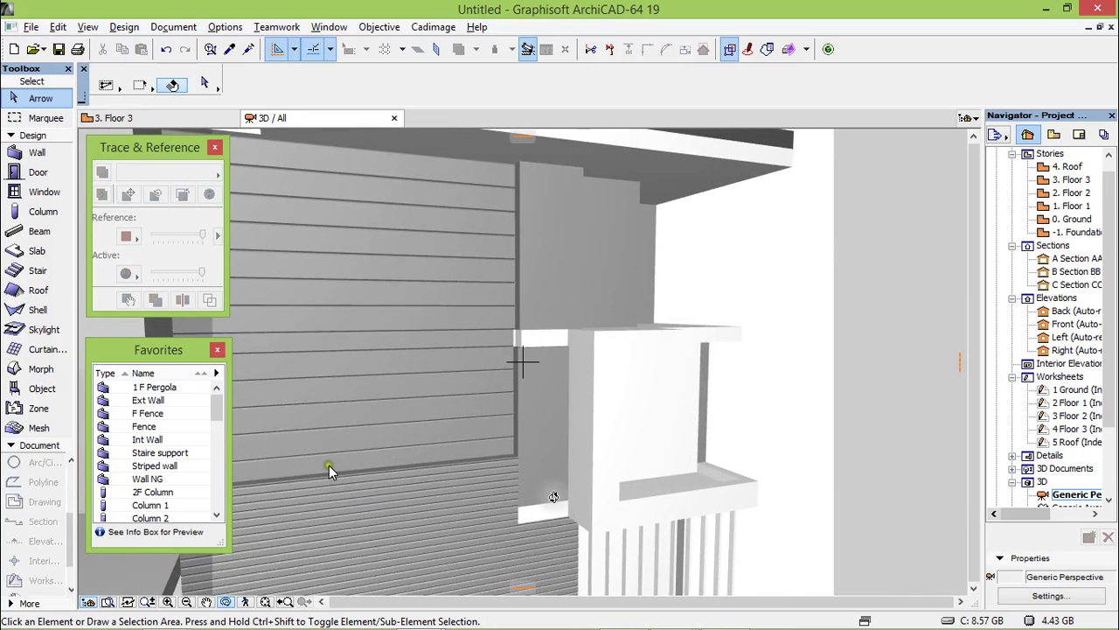
middle_click_drag(550, 474, 551, 472, "shift")
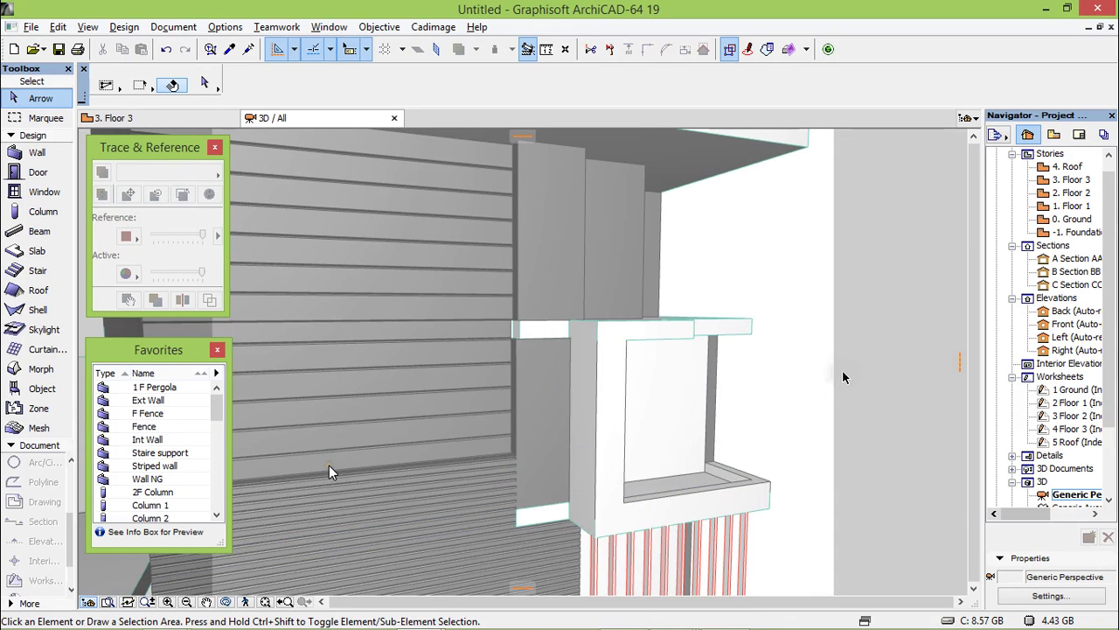
Step: Offset the Floor 2 balcony slab's front edge by 6.0 to meet the wall, then view in 3D
double_click(1074, 193)
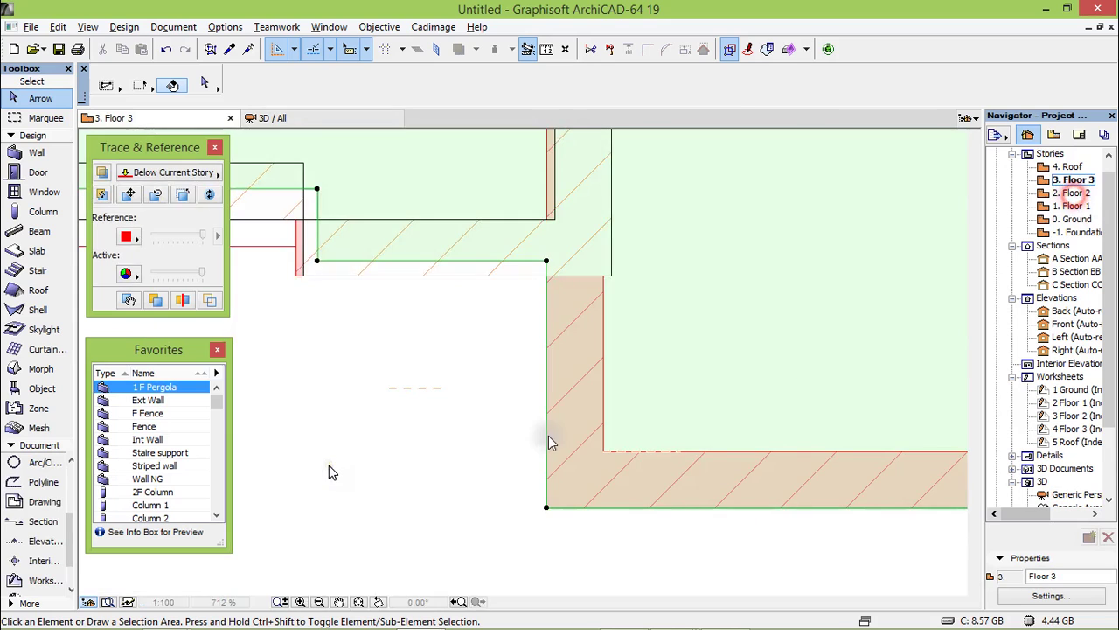
scroll(553, 462, "down", 1)
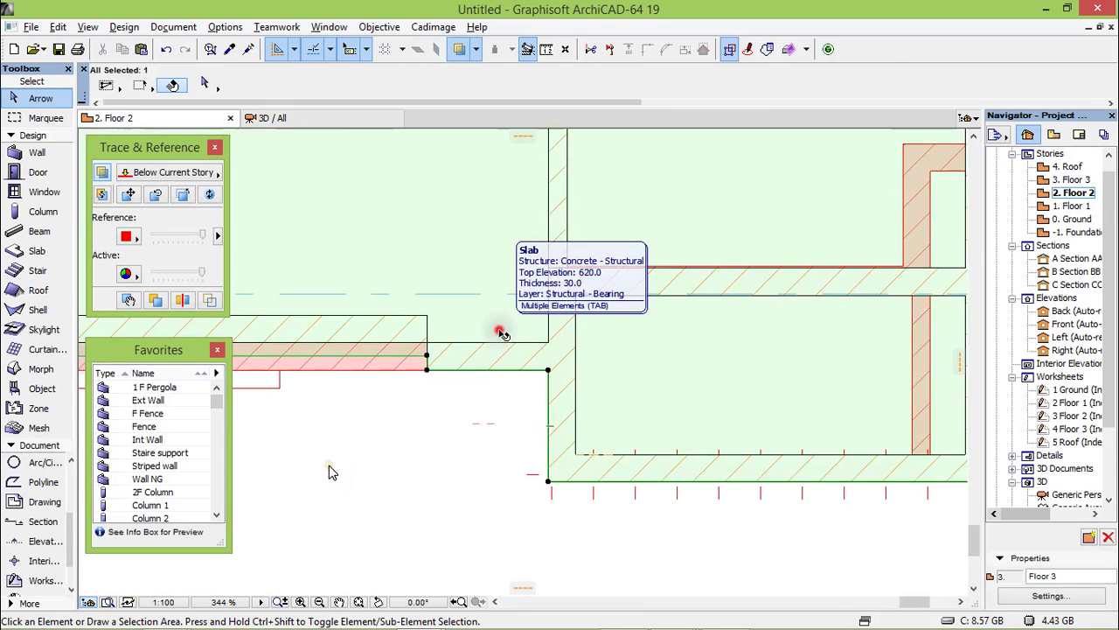
left_click(500, 329)
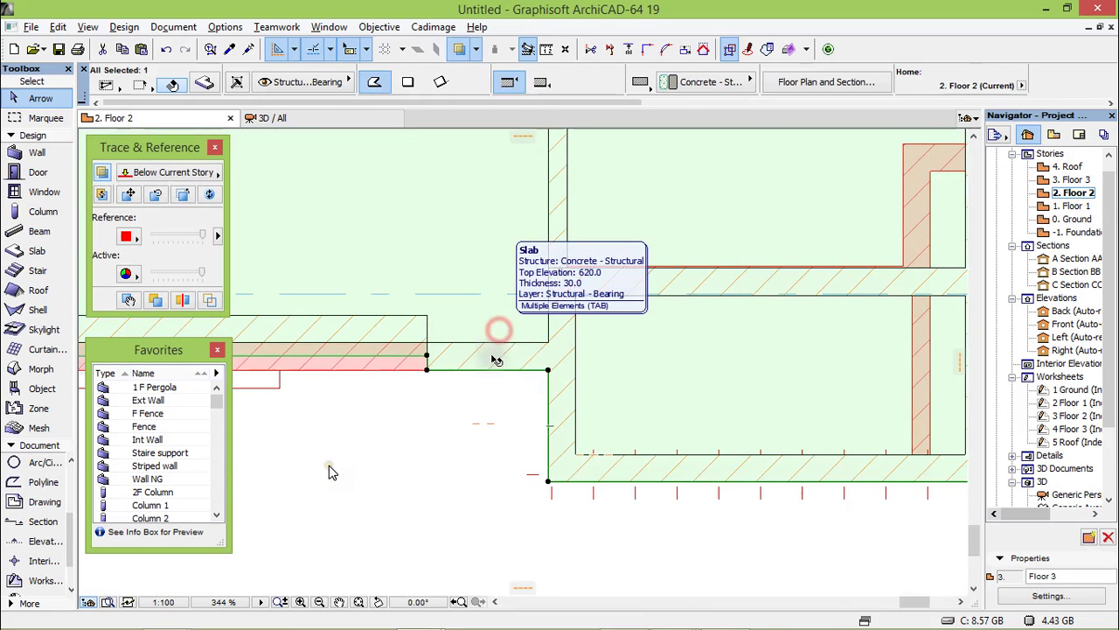
left_click(489, 371)
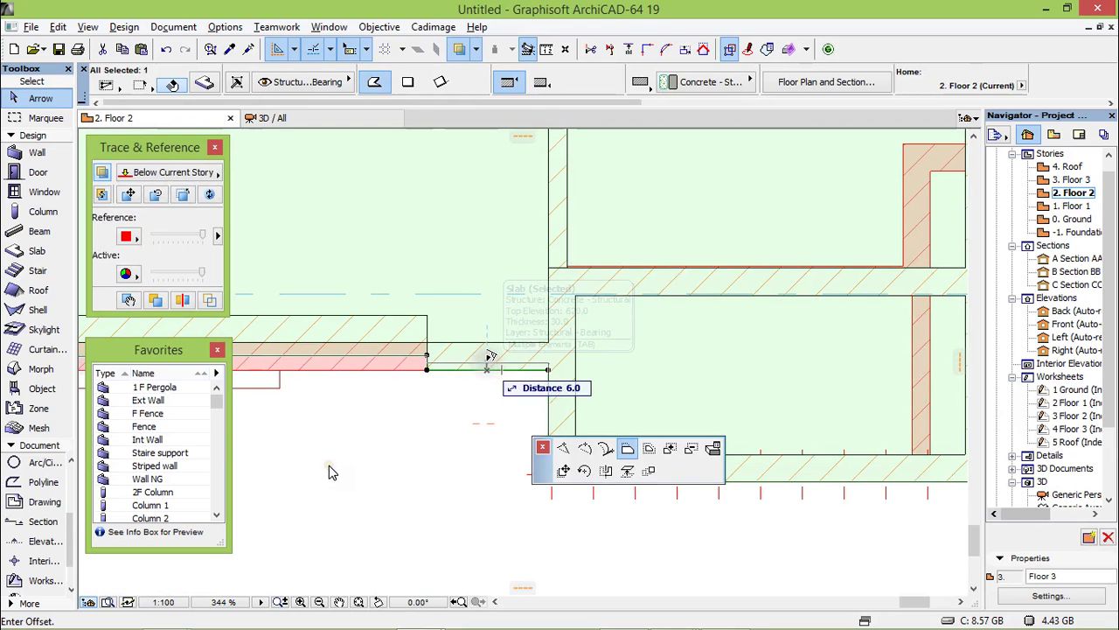
left_click(429, 355)
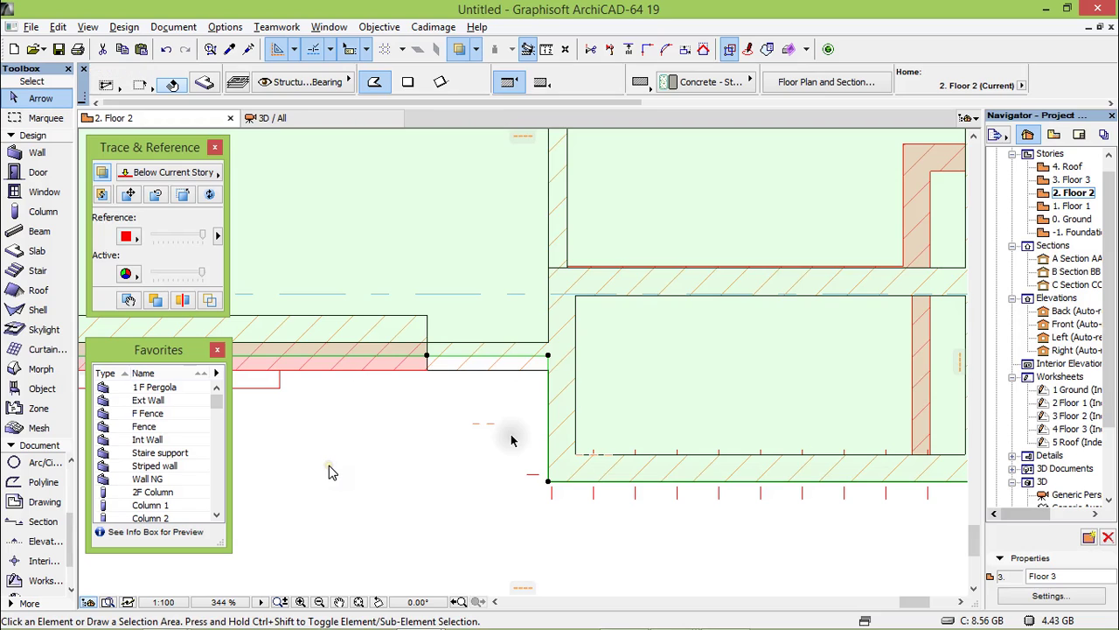
key("Escape")
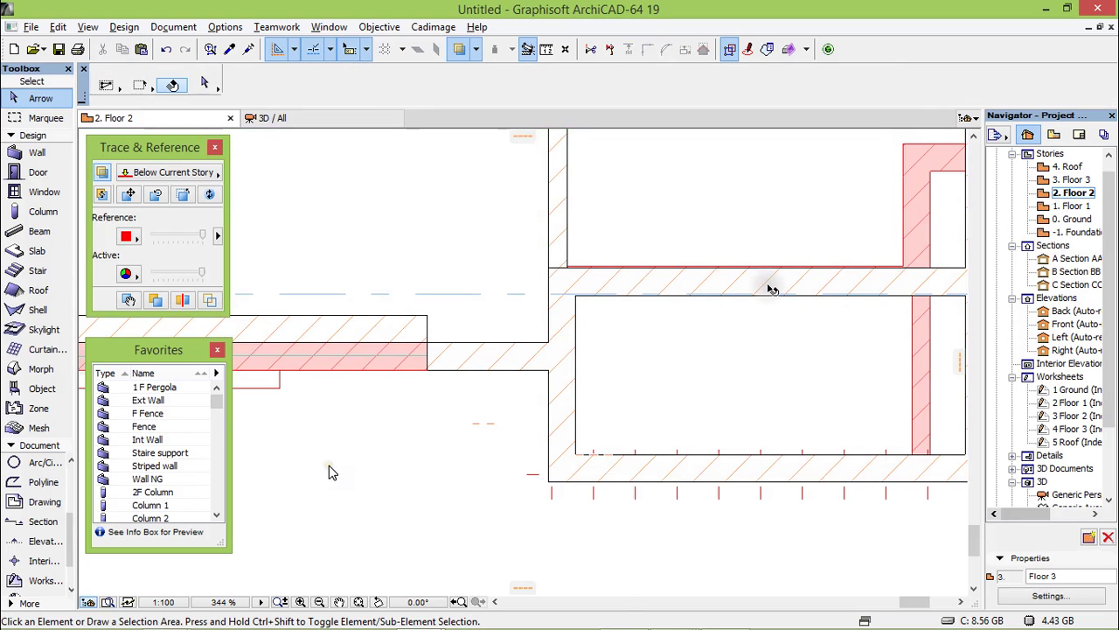
key("F3")
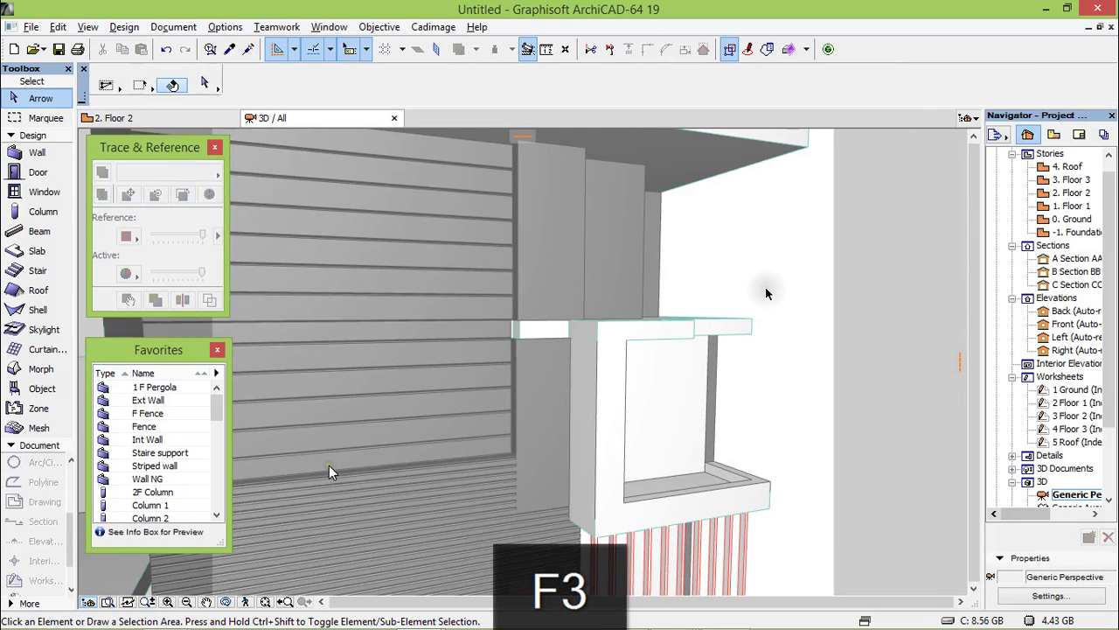
Step: Move the short Floor 2 balcony wall slightly up to the slab edge, then check in 3D
double_click(1075, 193)
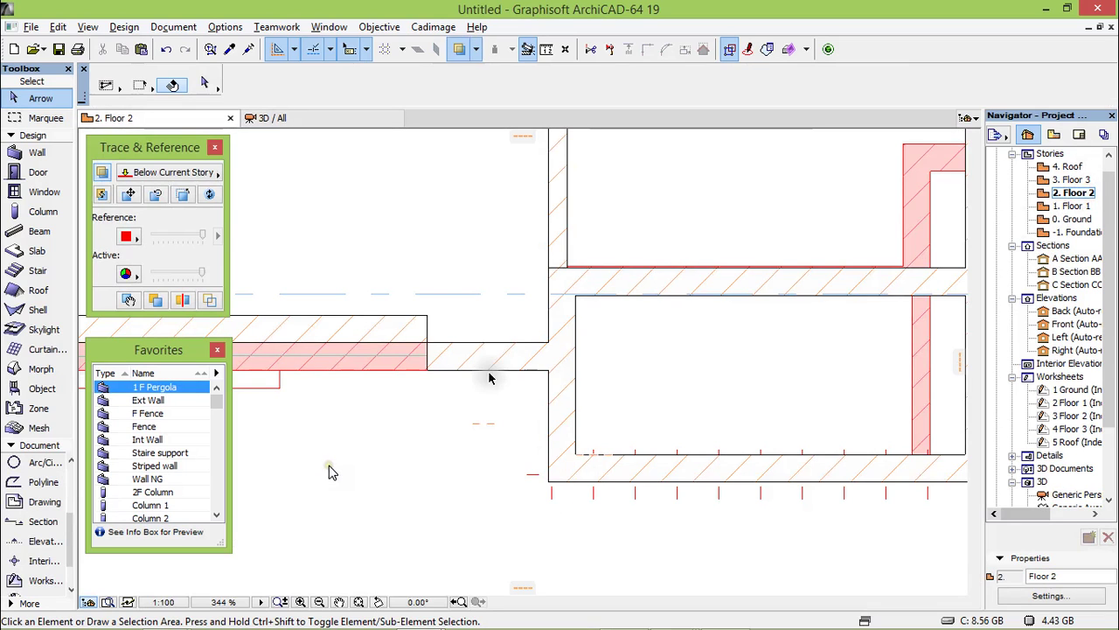
left_click(492, 359)
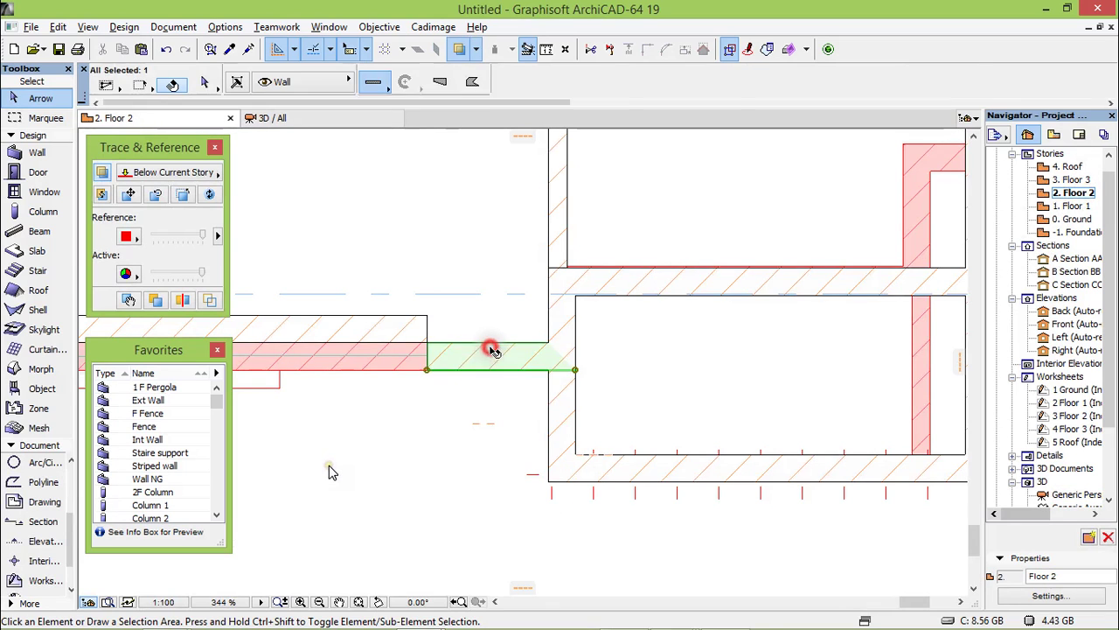
scroll(494, 365, "up", 2)
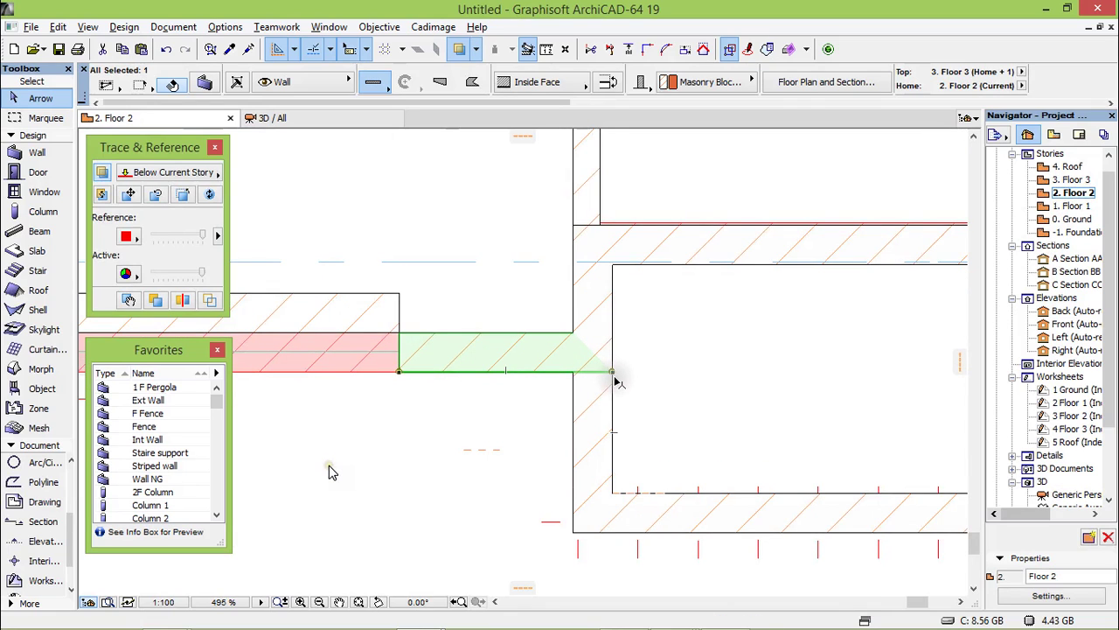
key("ctrl+d")
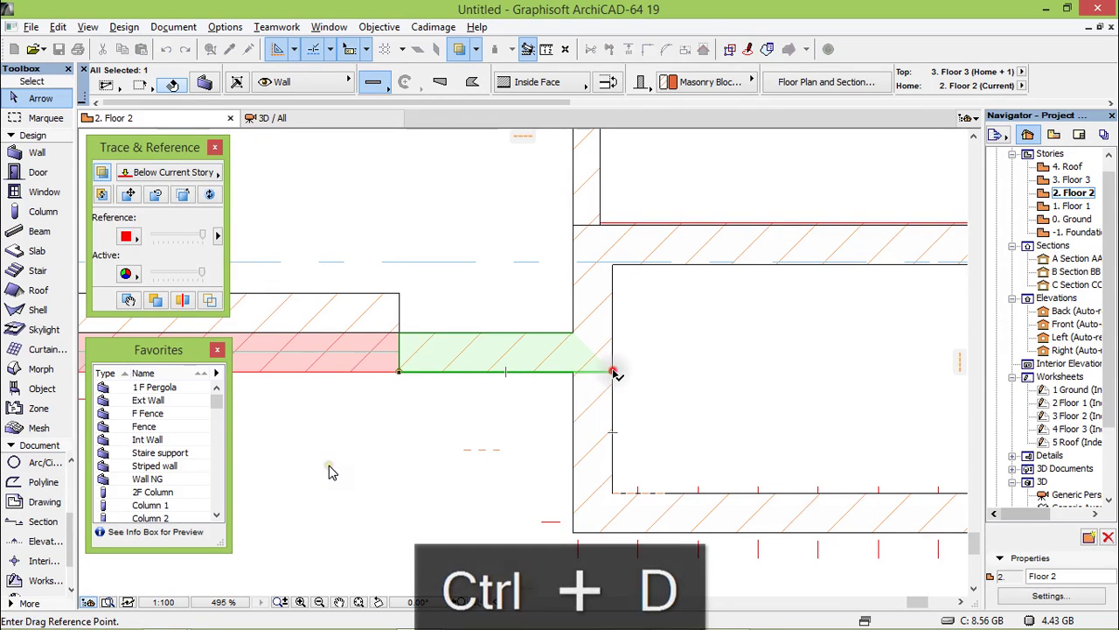
left_click(614, 372)
left_click(612, 365)
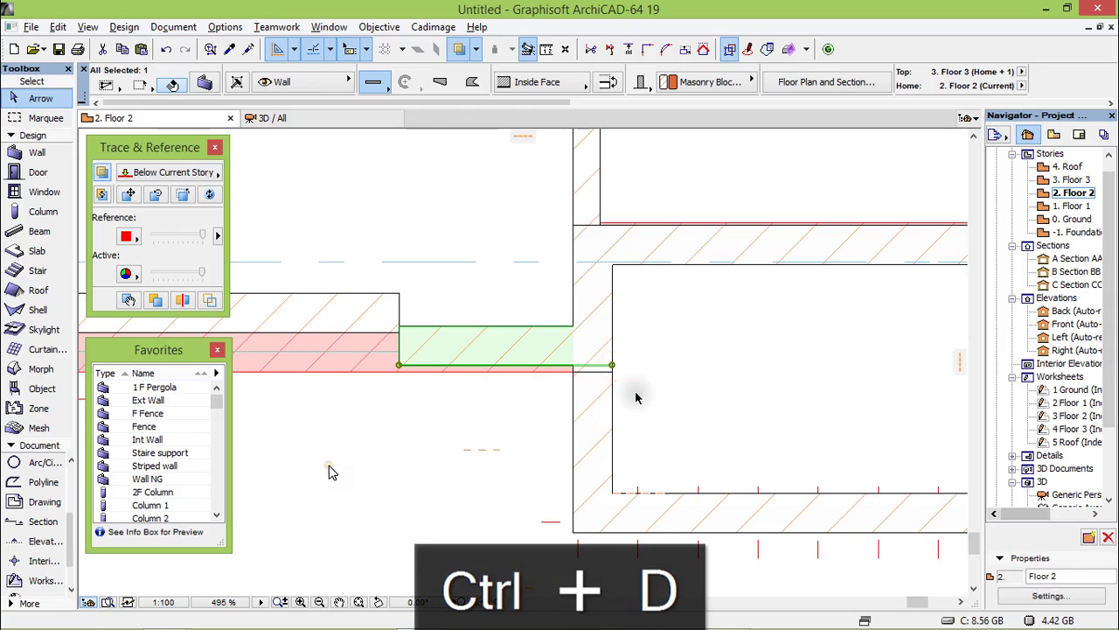
left_click(600, 395)
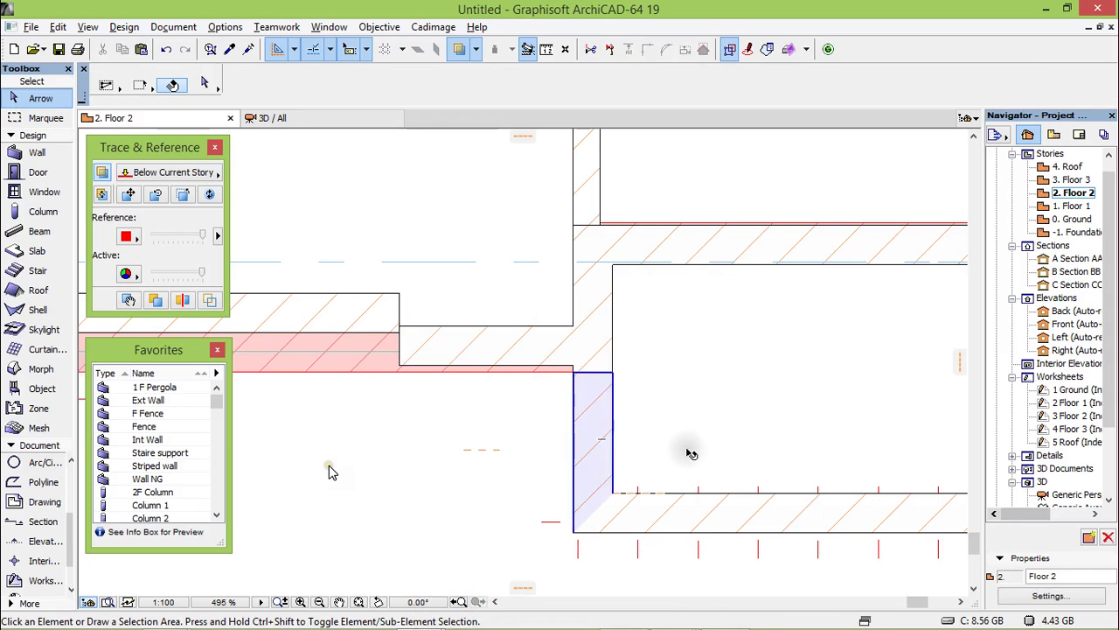
key("F3")
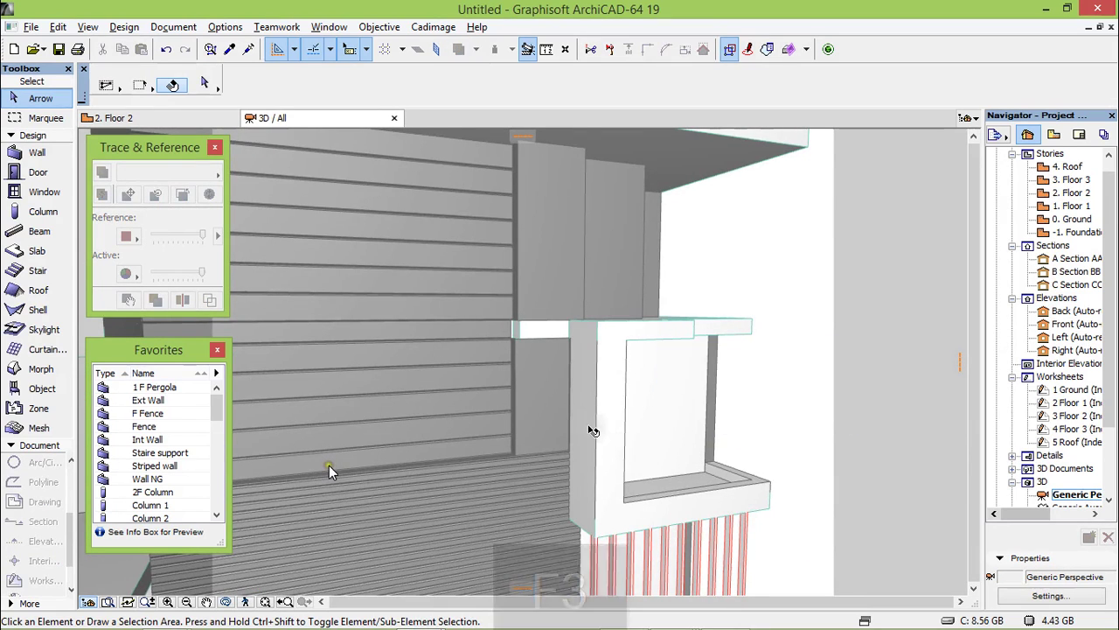
scroll(581, 423, "up", 1)
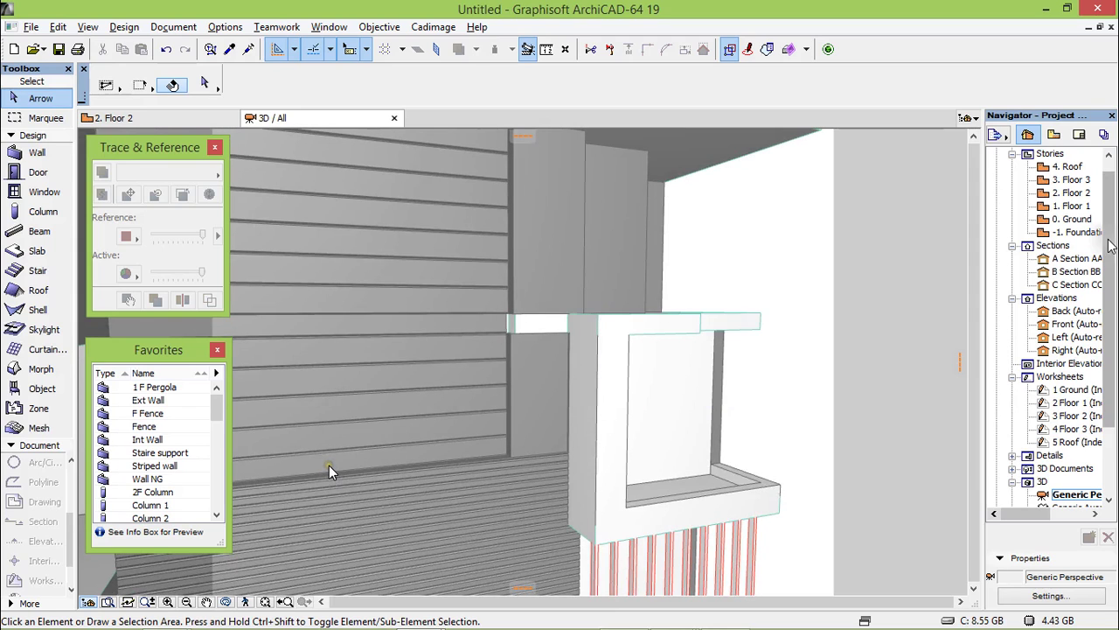
Step: Go to the Floor 3 plan and select the masonry wall above the balcony
double_click(1069, 190)
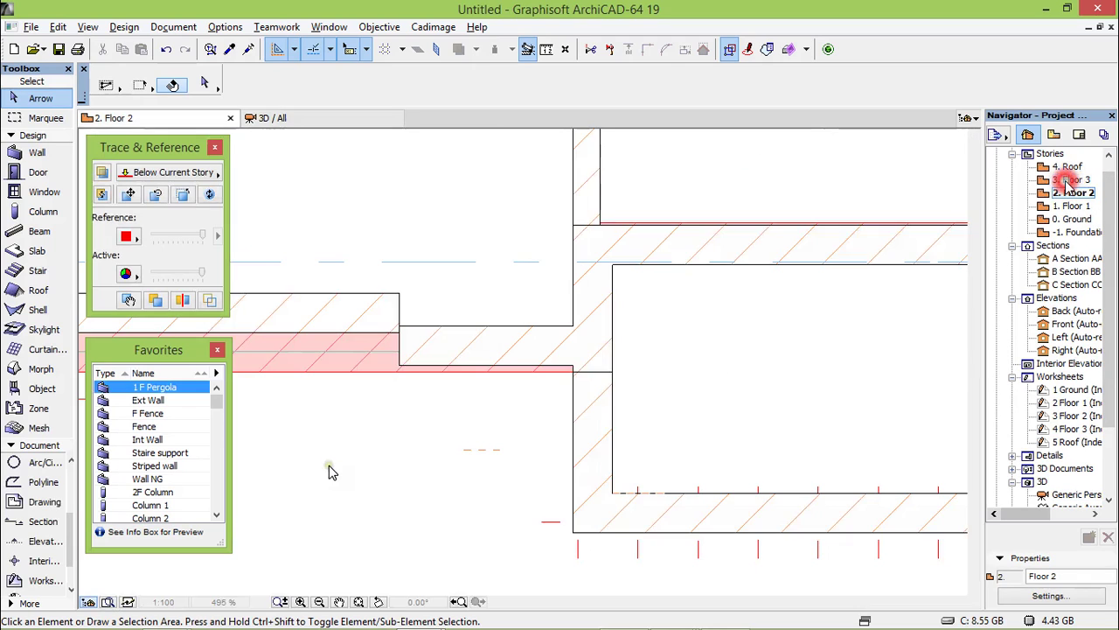
double_click(1071, 179)
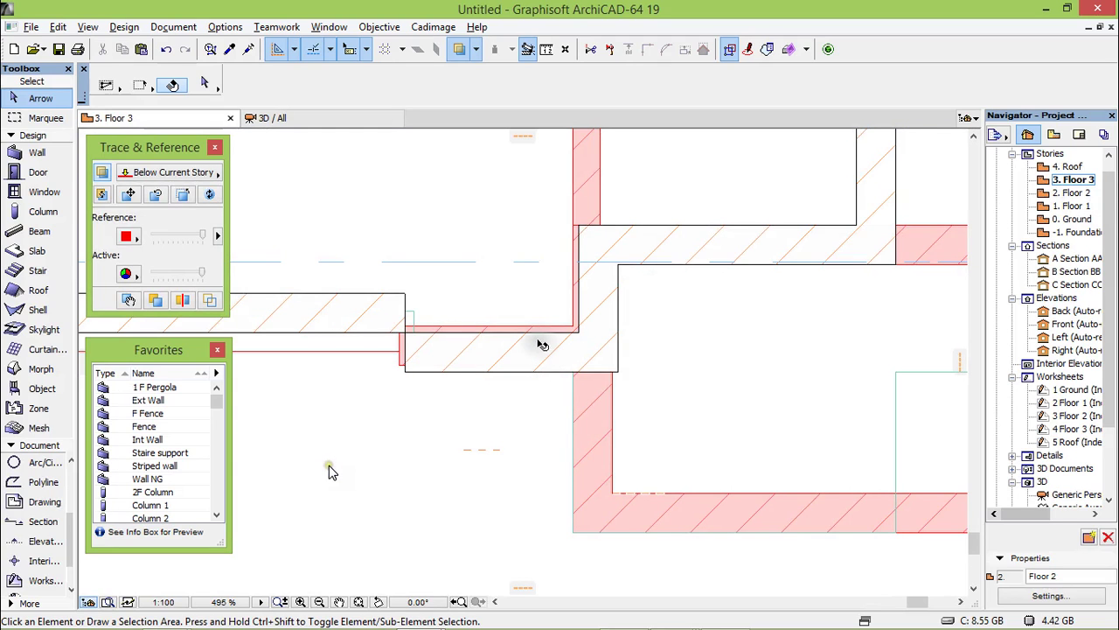
left_click(492, 342)
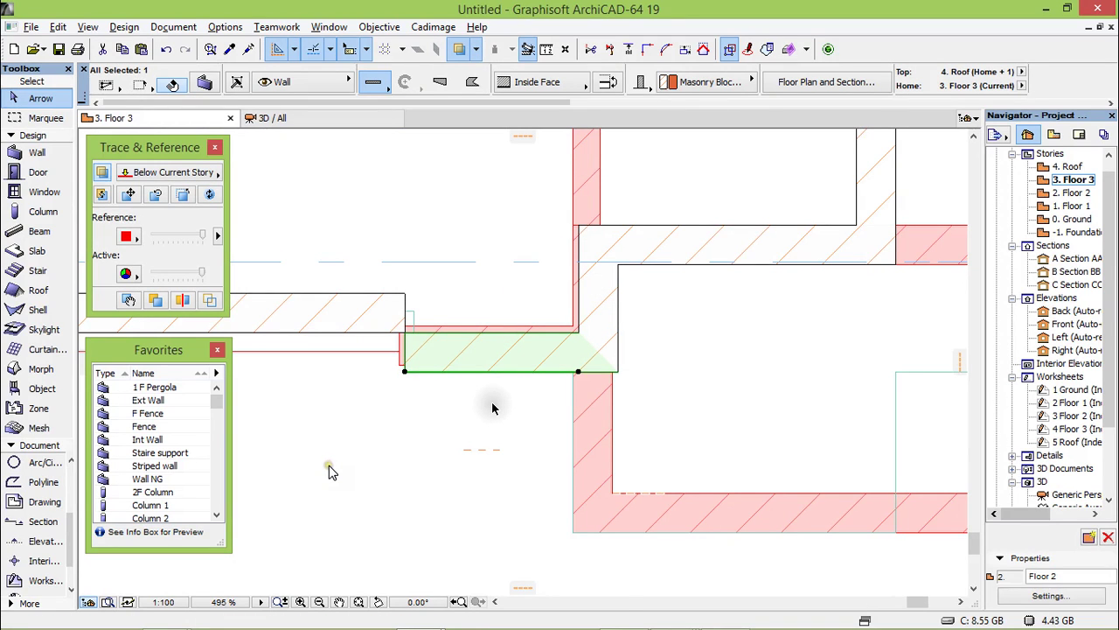
key("F3")
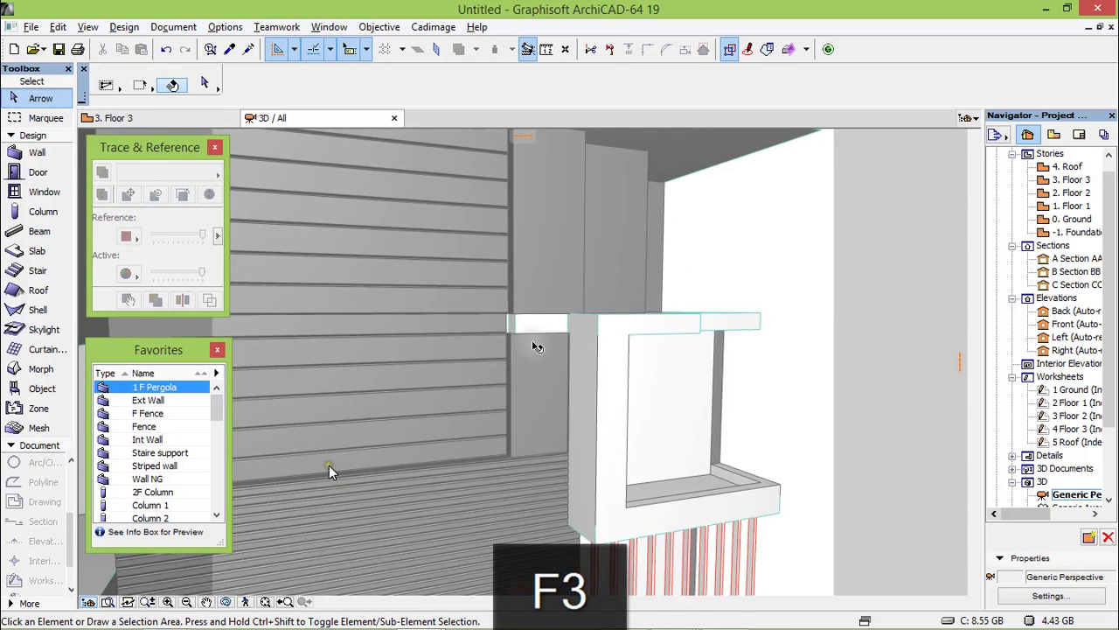
scroll(537, 350, "up", 3)
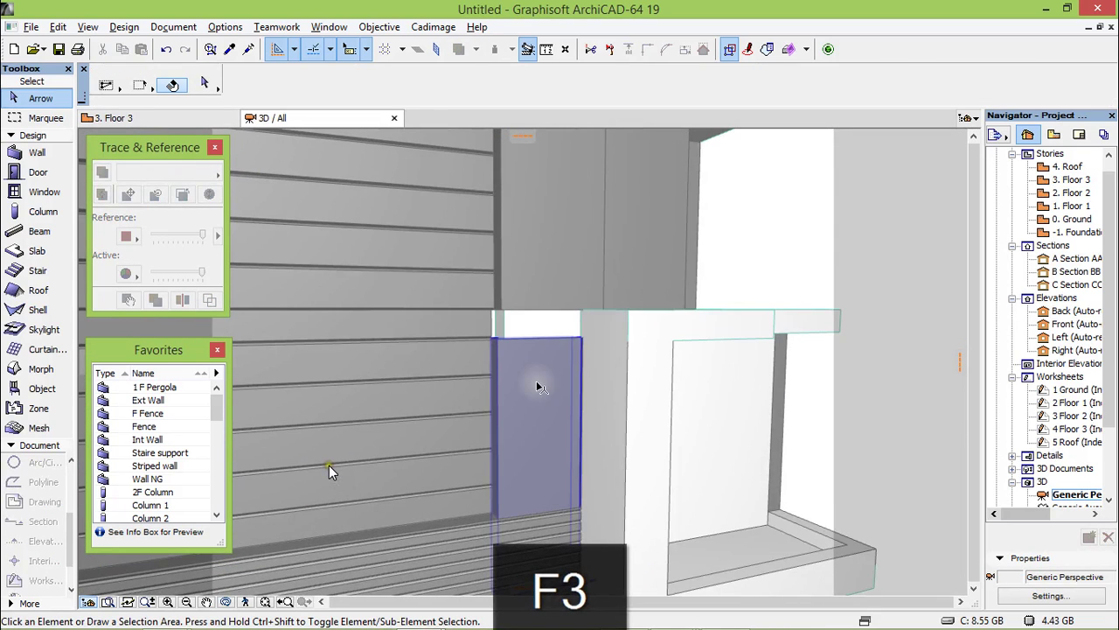
left_click(538, 383)
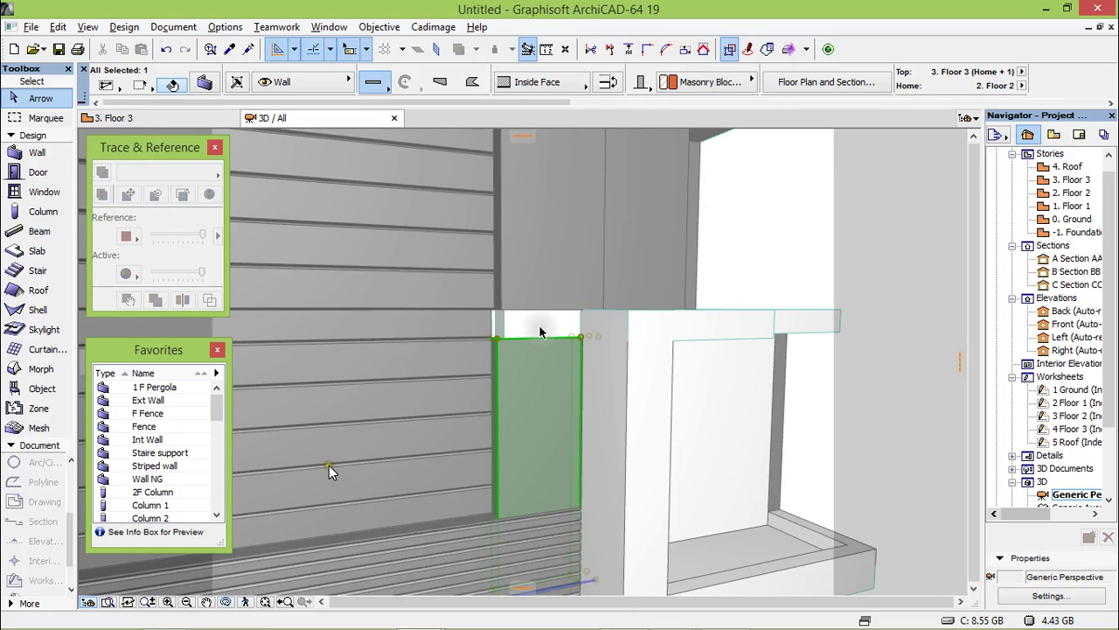
key("Escape")
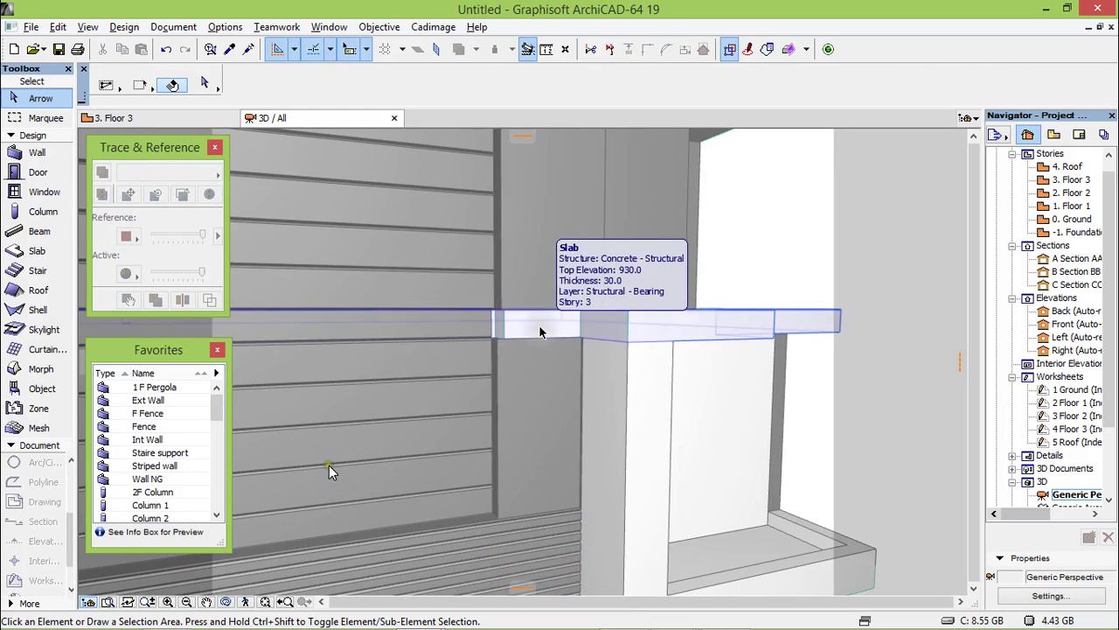
left_click(540, 329)
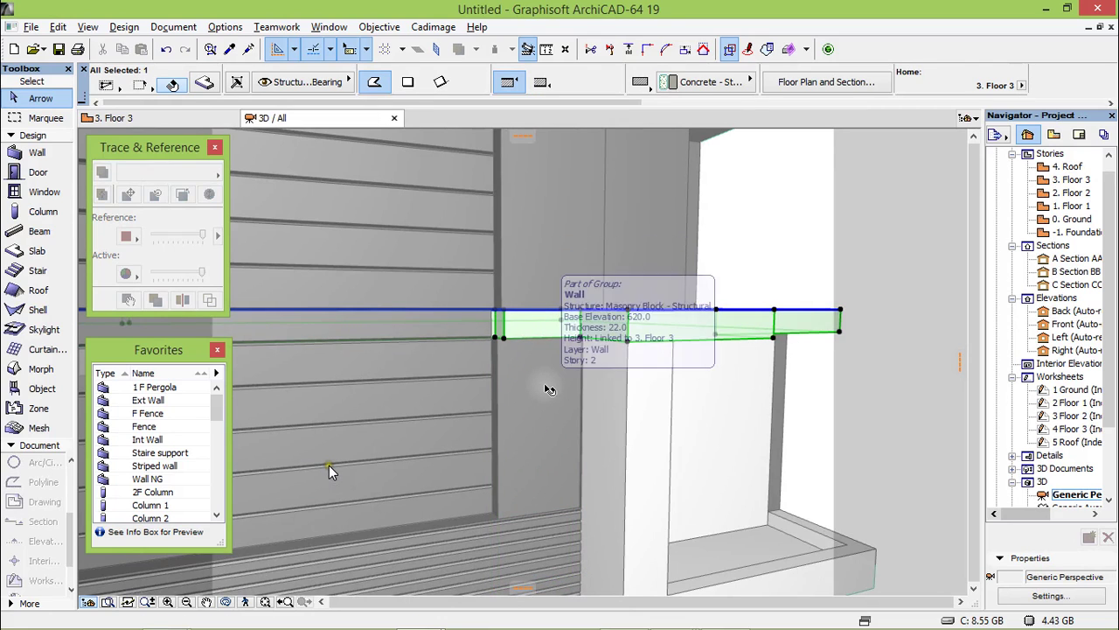
key("F3")
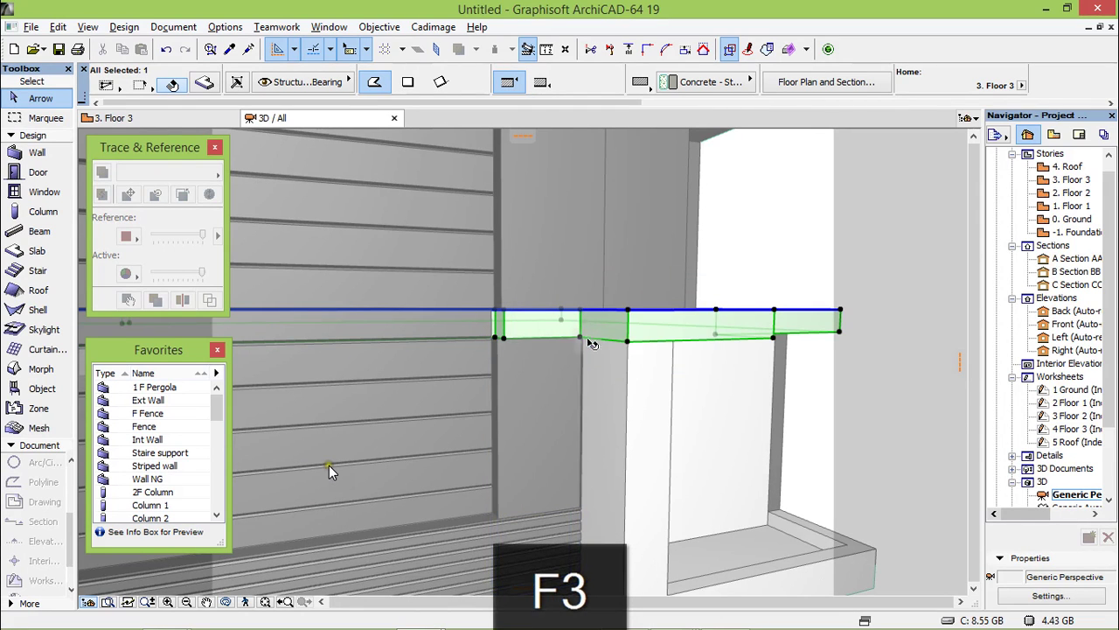
key("F2")
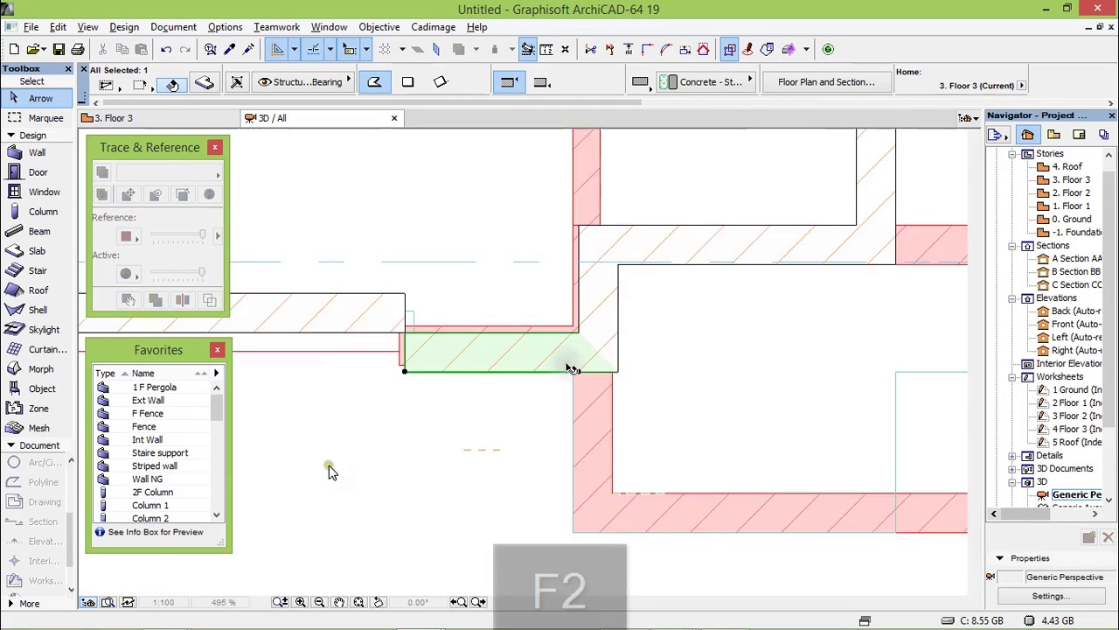
Step: Offset the Floor 3 slab edge at the balcony notch by 28.5, flush with the wall, then view in 3D
left_click(477, 295)
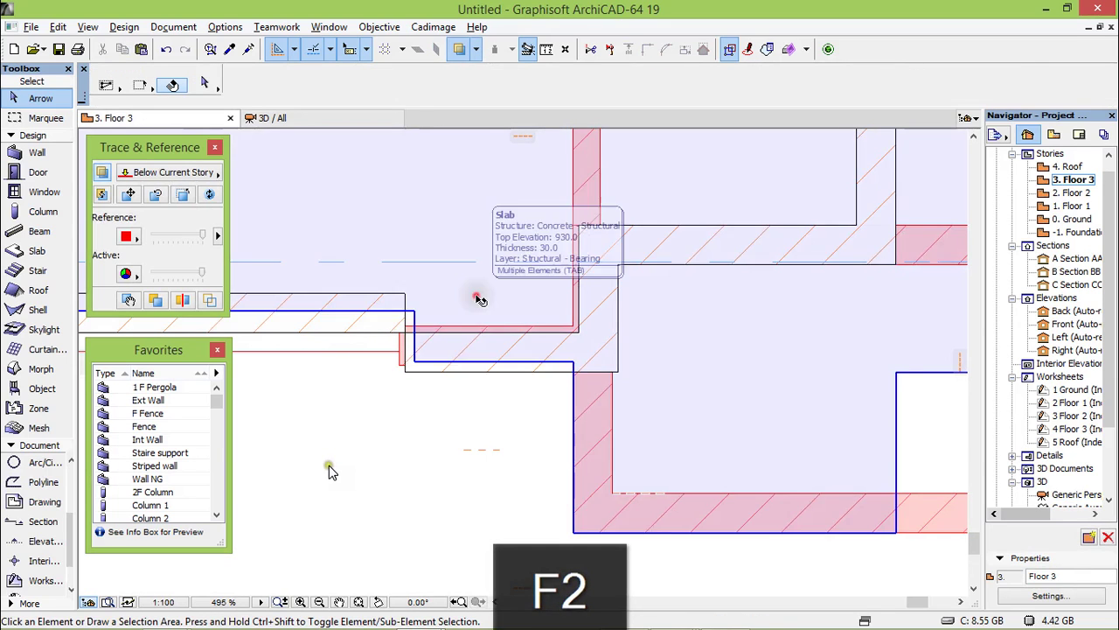
left_click(490, 361)
left_click(637, 313)
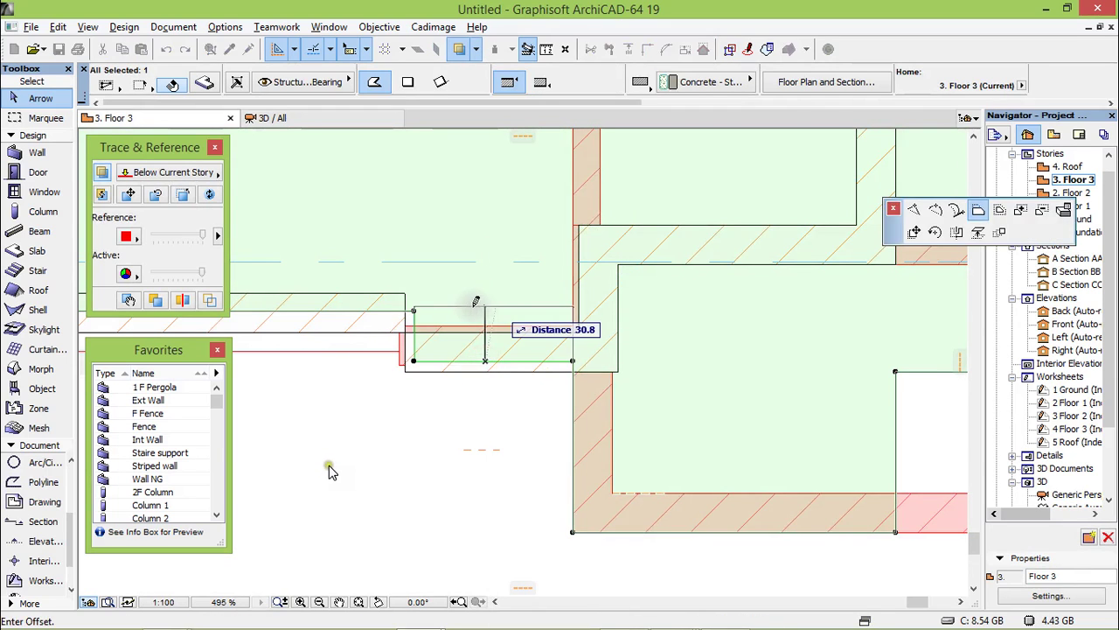
left_click(418, 308)
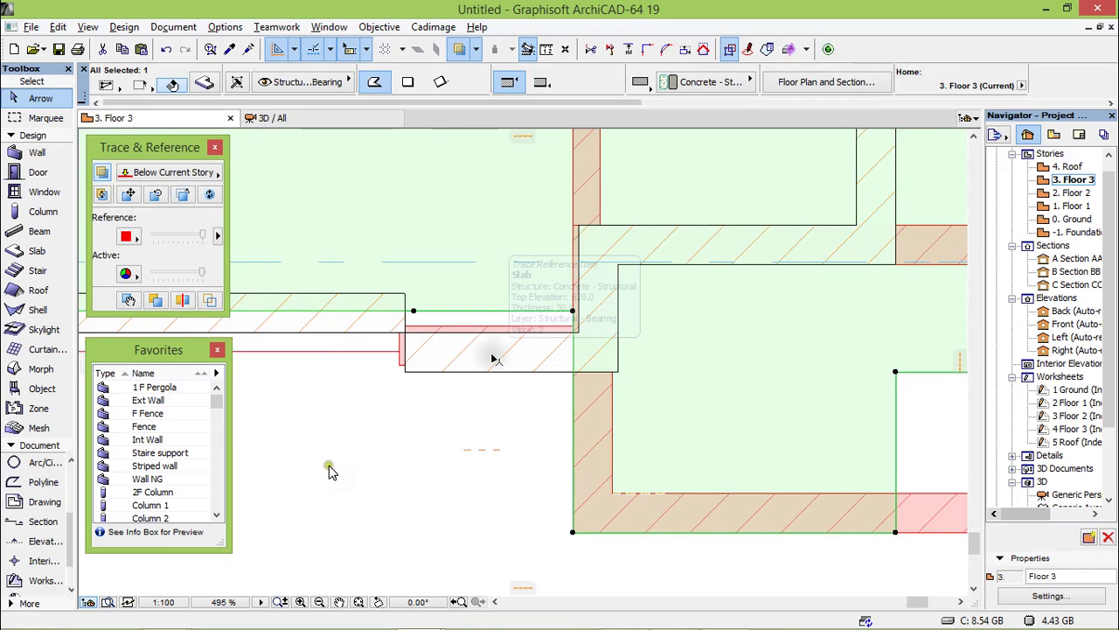
key("F3")
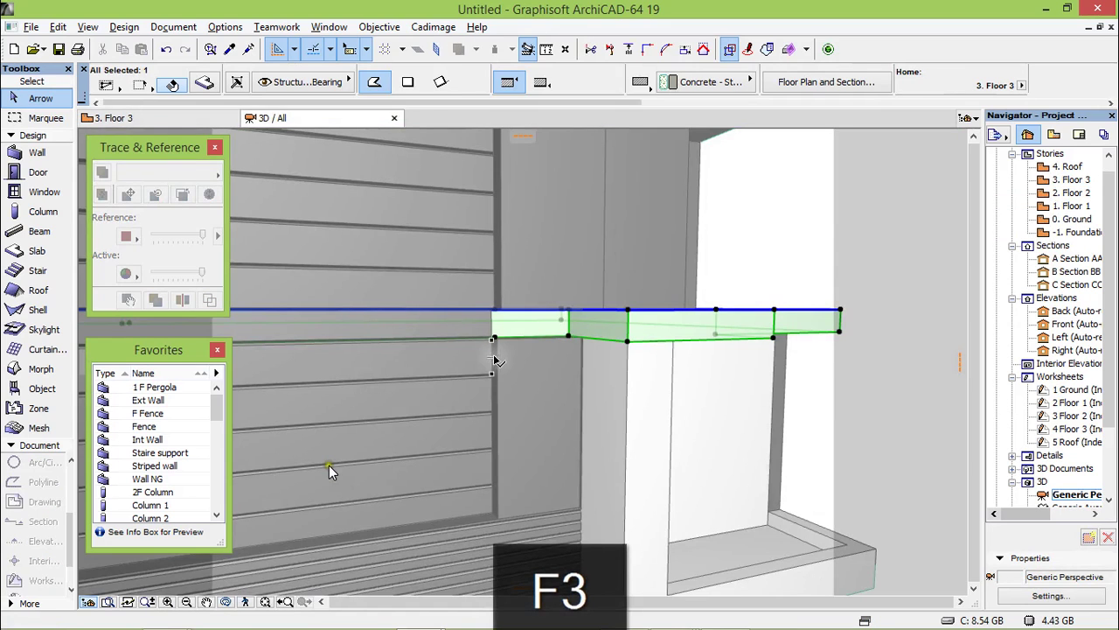
Step: Review the balcony wall's height settings, then return to the Floor 3 plan
left_click(546, 357)
left_click(204, 81)
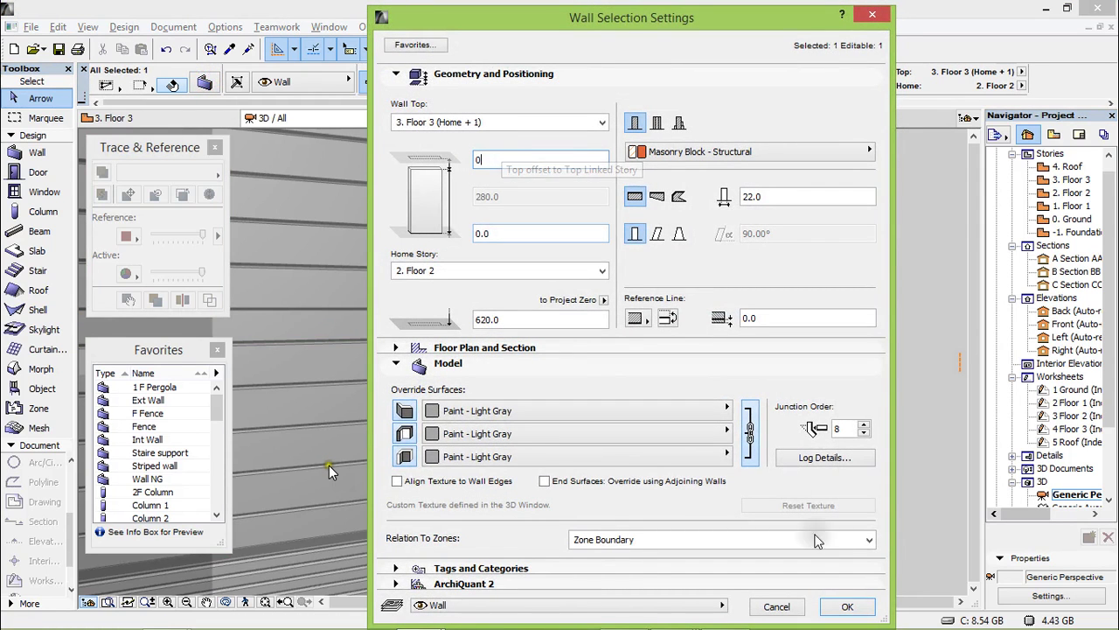
left_click(850, 607)
key("Escape")
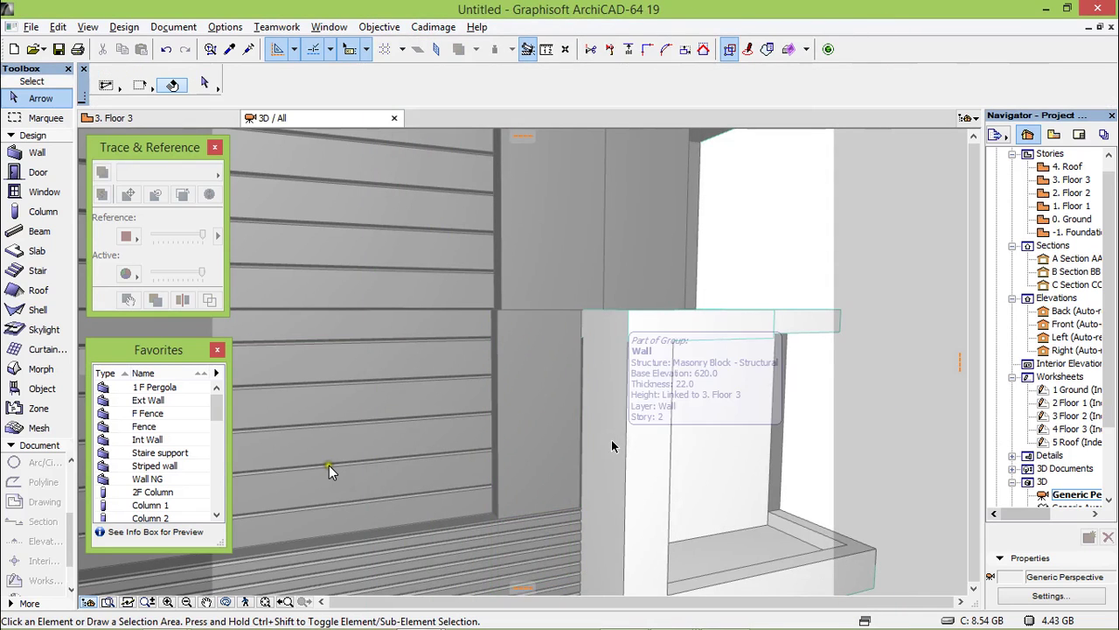
scroll(503, 269, "up", 3)
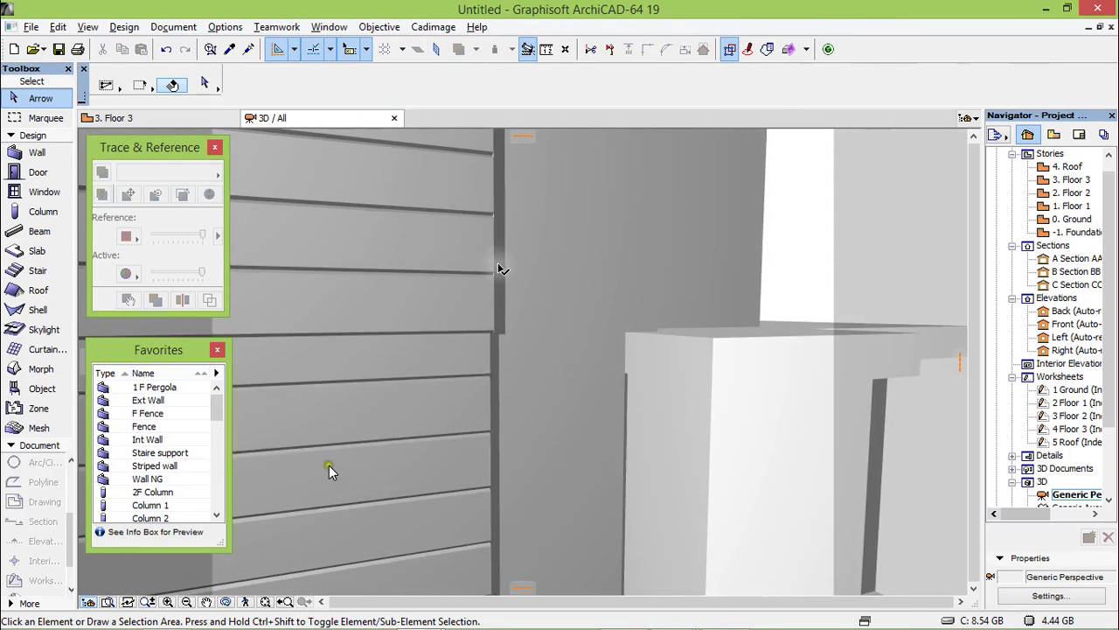
key("F2")
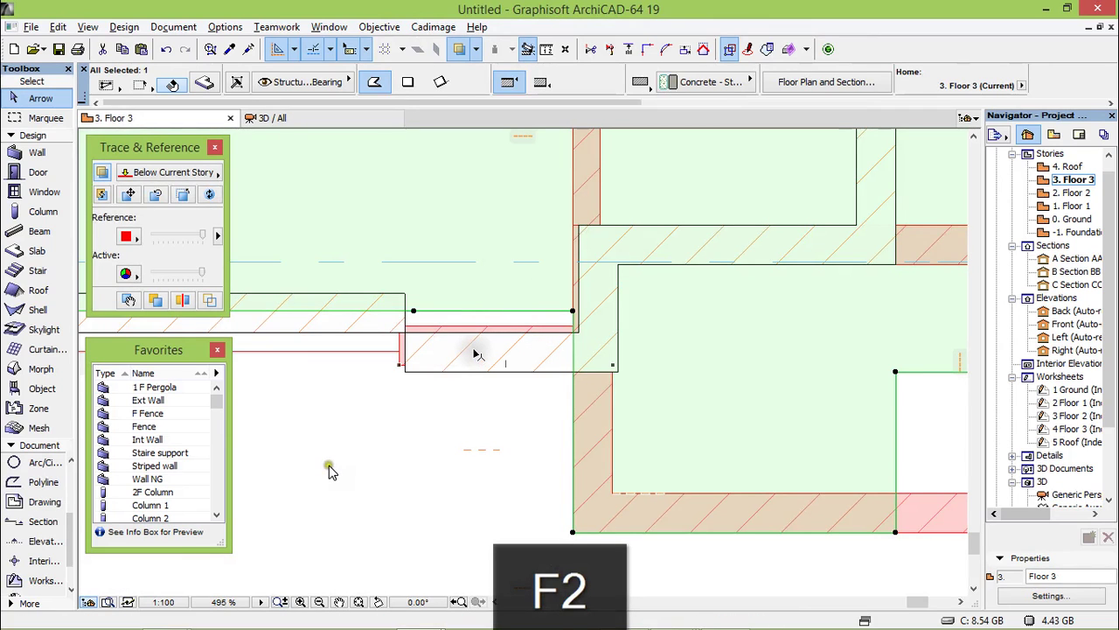
scroll(477, 353, "up", 2)
Step: Stretch the Floor 3 balcony wall's left end out to the slab edge
left_click(430, 352)
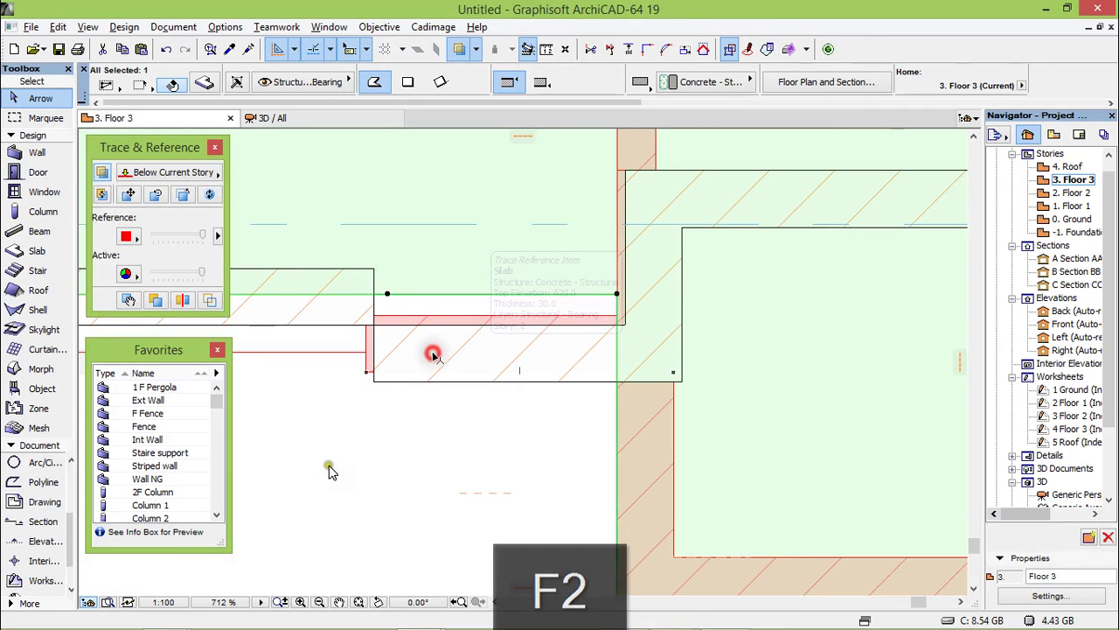
left_click(407, 325)
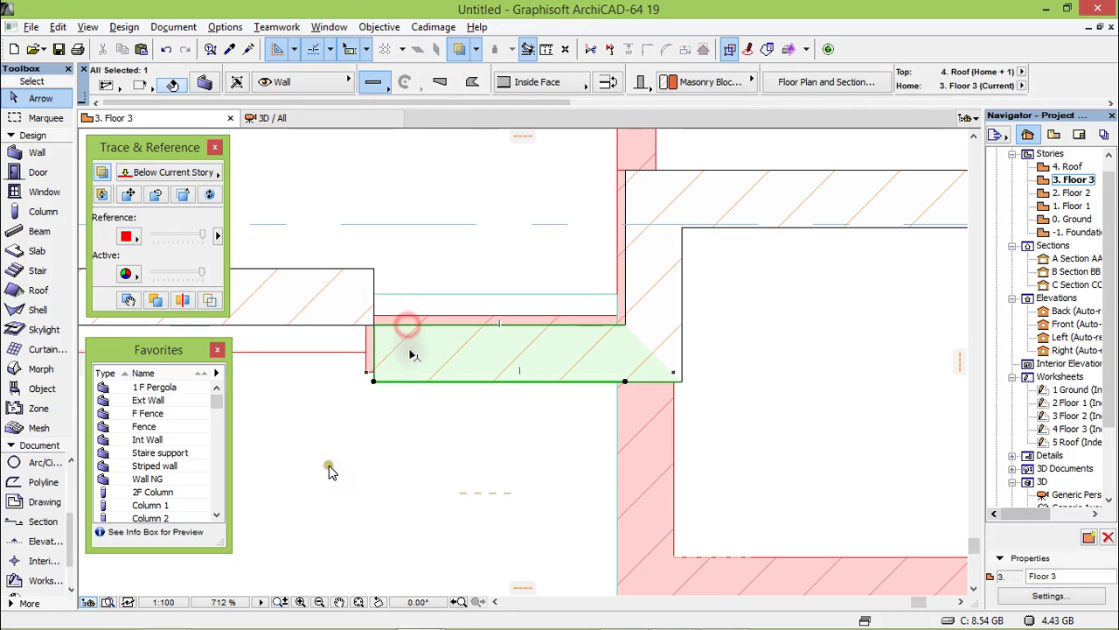
left_click(373, 356)
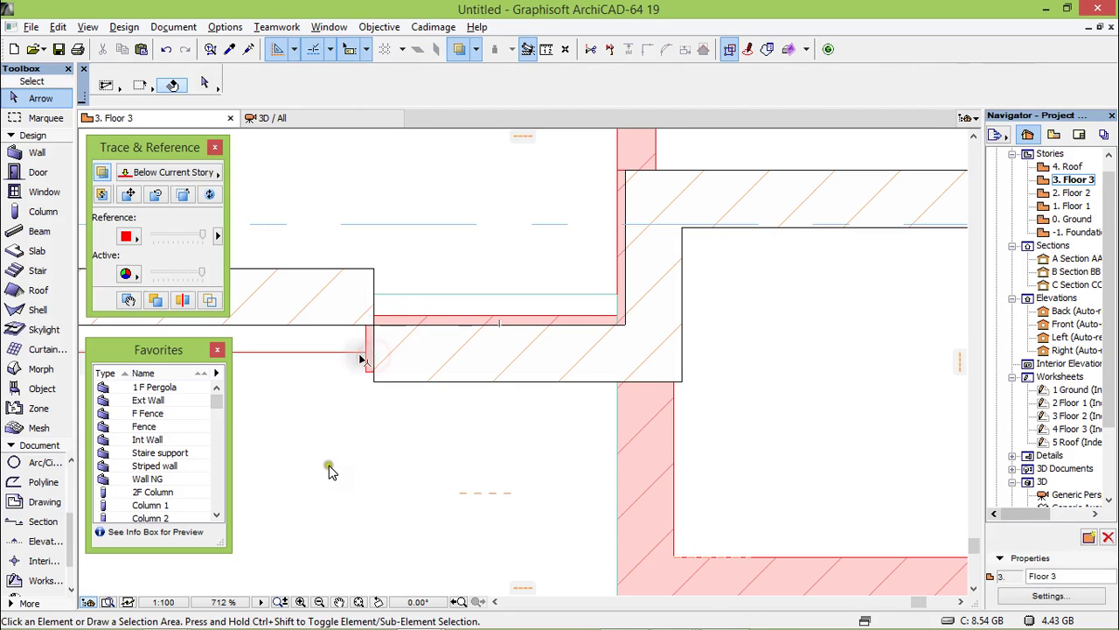
left_click(405, 366)
left_click(373, 382)
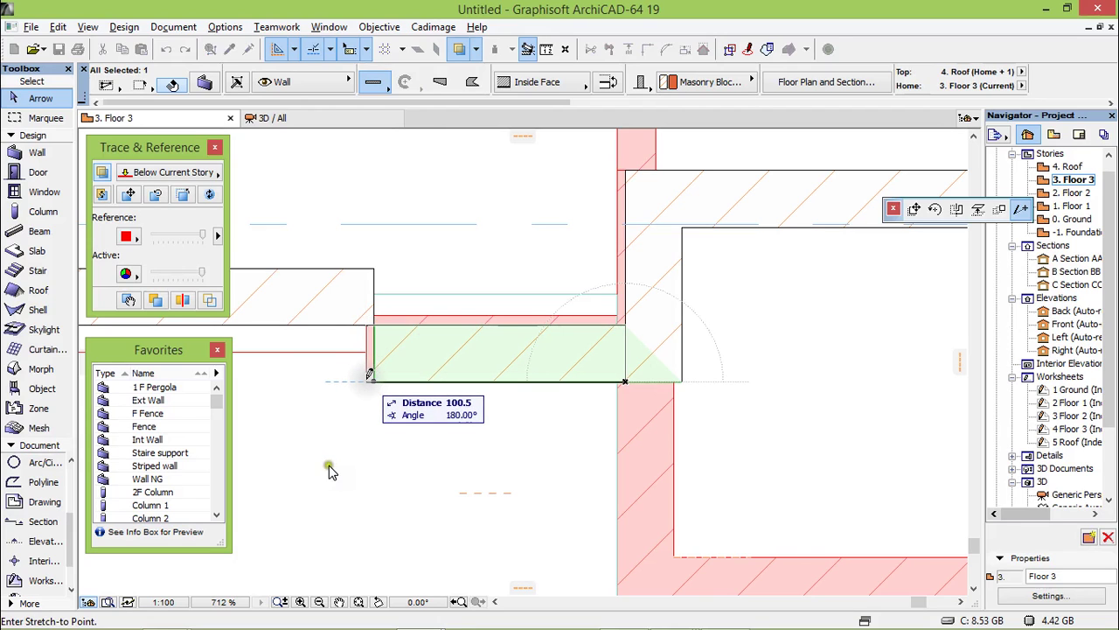
left_click(369, 373)
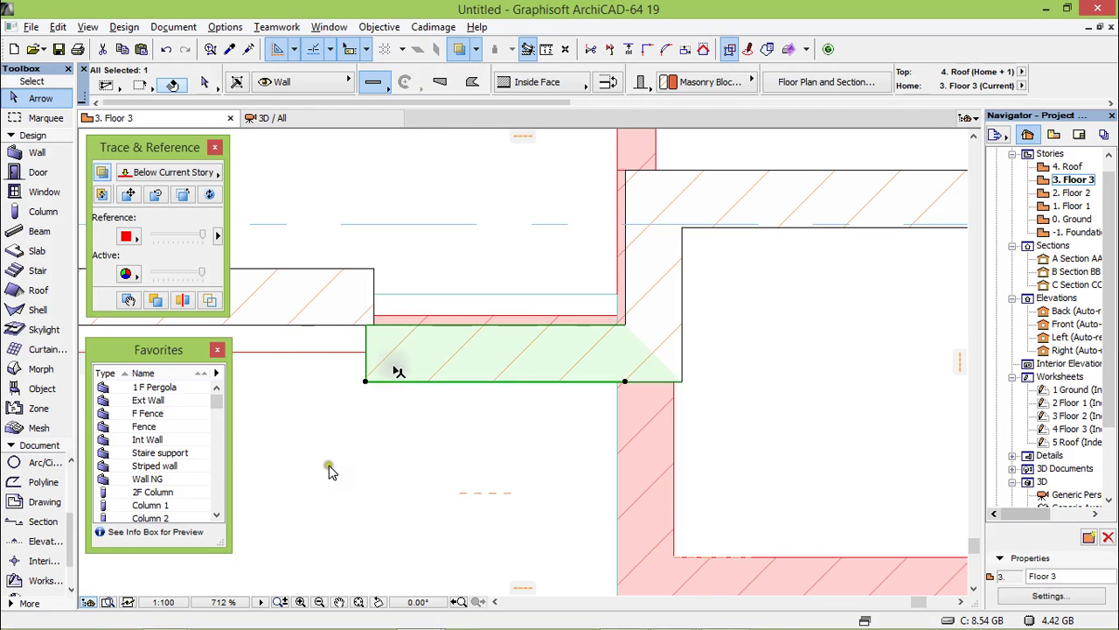
left_click(502, 423)
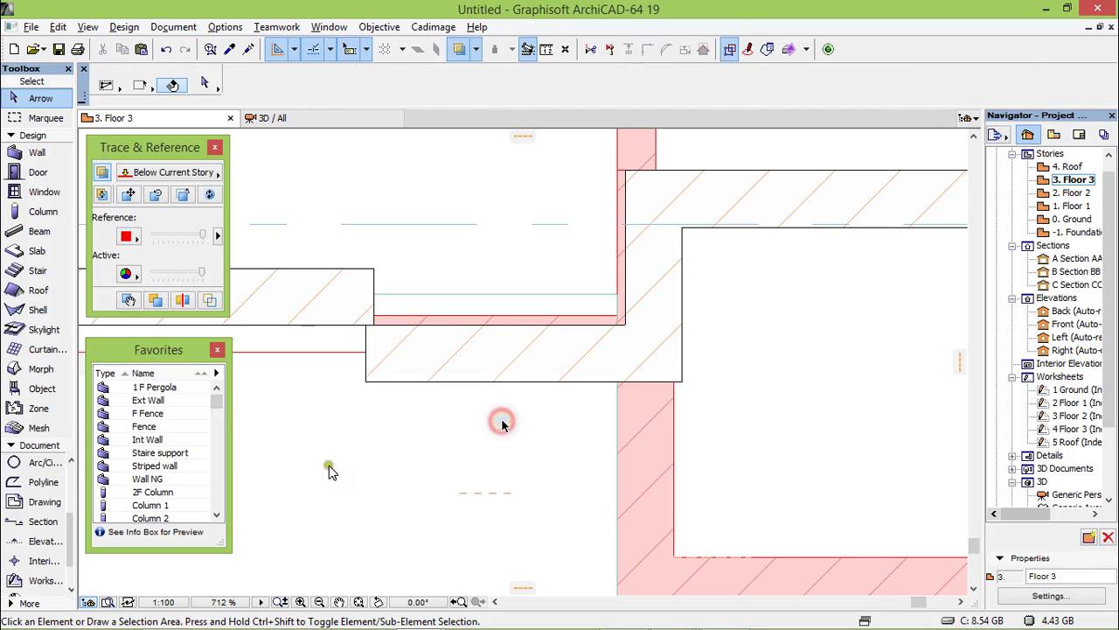
Step: Move the balcony wall up onto the upper wall's edge with Ctrl+D
left_click(504, 342)
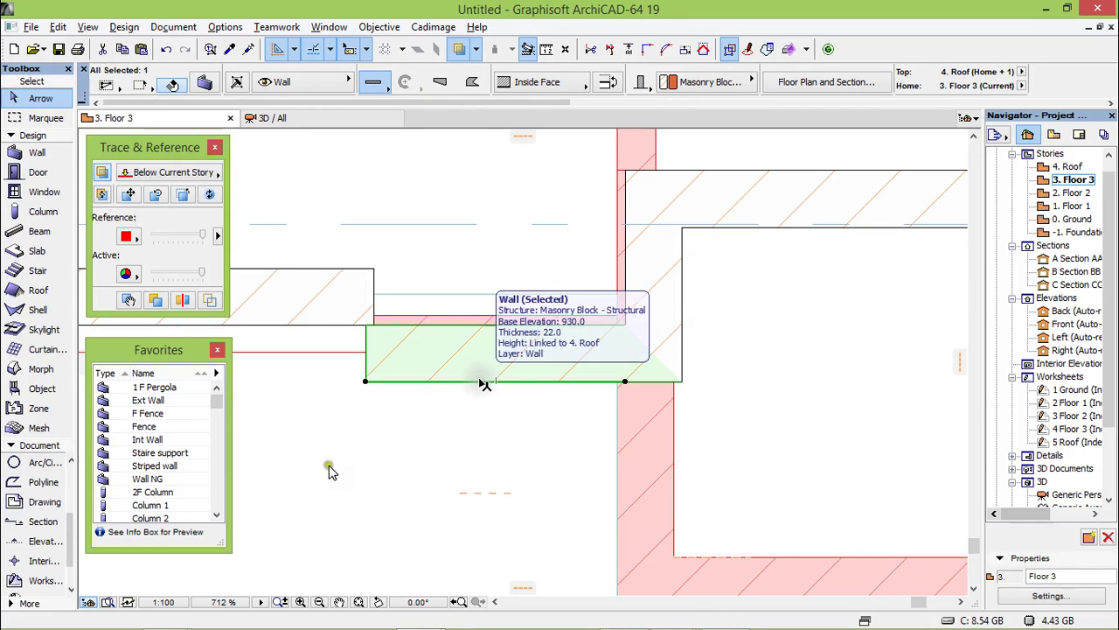
key("ctrl+d")
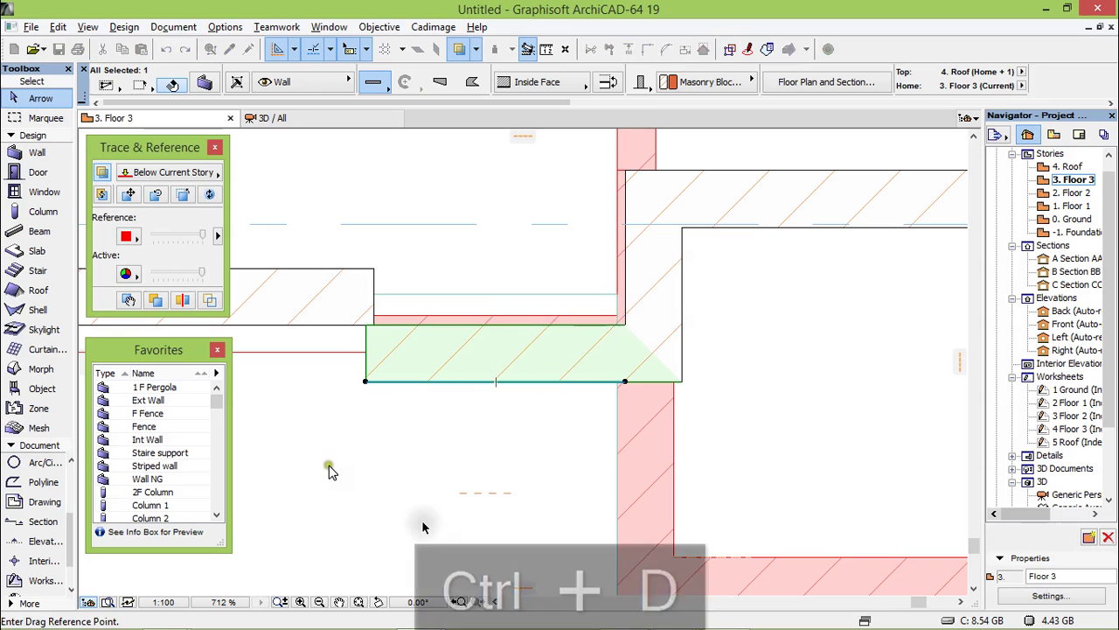
left_click(412, 326)
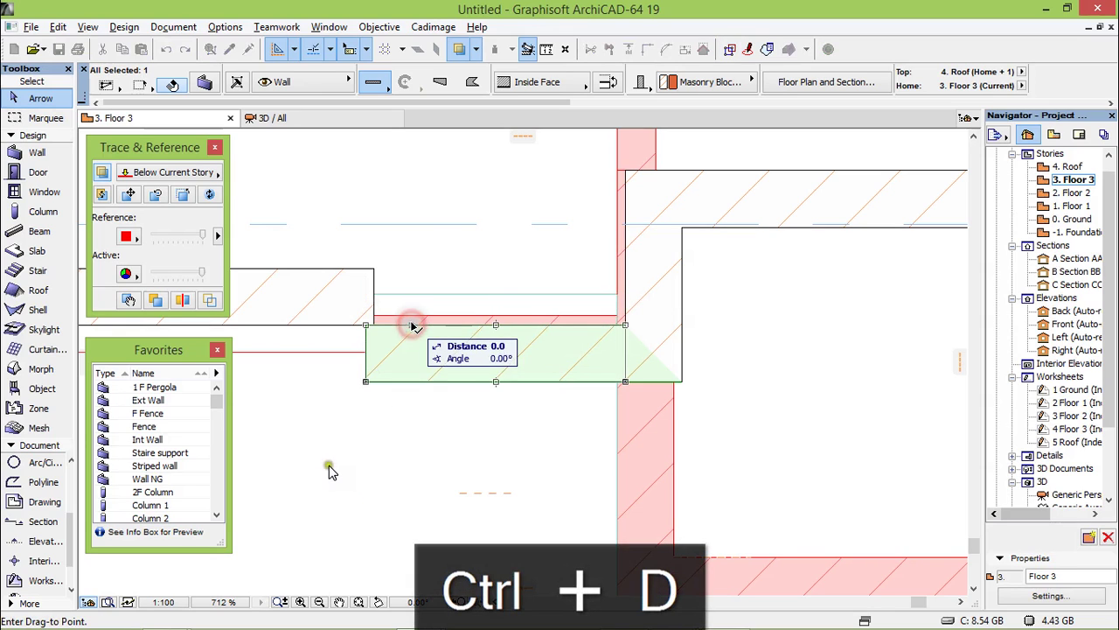
left_click(412, 316)
left_click(450, 434)
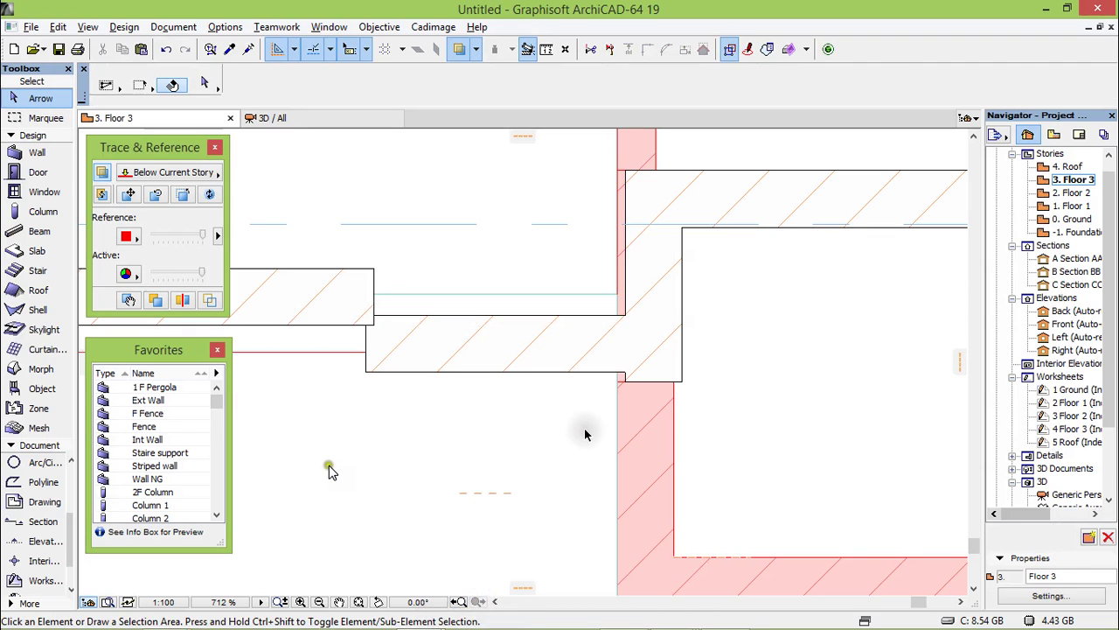
key("F3")
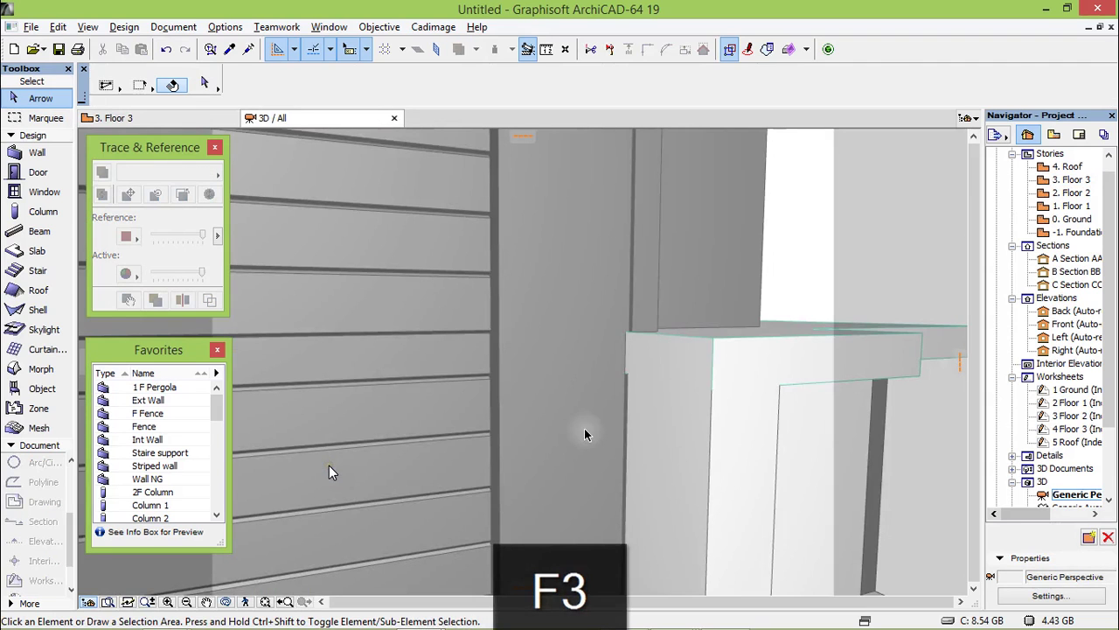
mouse_move(584, 435)
middle_mouse_down("shift")
mouse_move(569, 417)
mouse_move(594, 428)
mouse_move(595, 395)
mouse_move(370, 387)
mouse_move(437, 456)
mouse_move(519, 407)
mouse_move(535, 379)
mouse_move(410, 367)
mouse_move(362, 388)
mouse_move(385, 411)
mouse_move(464, 429)
mouse_move(394, 427)
middle_mouse_up("shift")
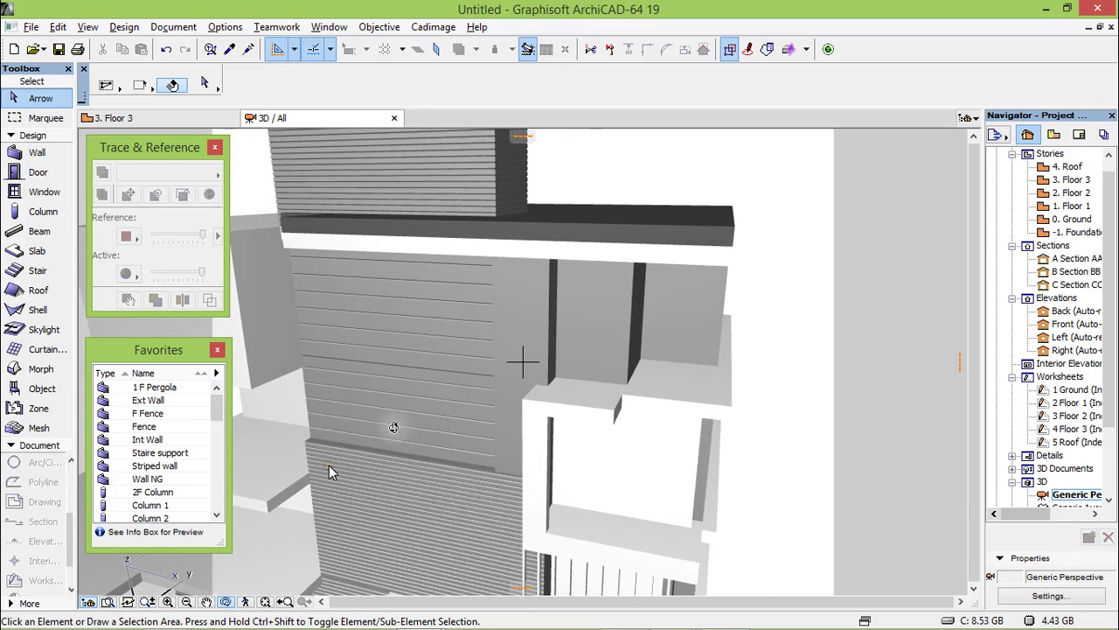
key("F2")
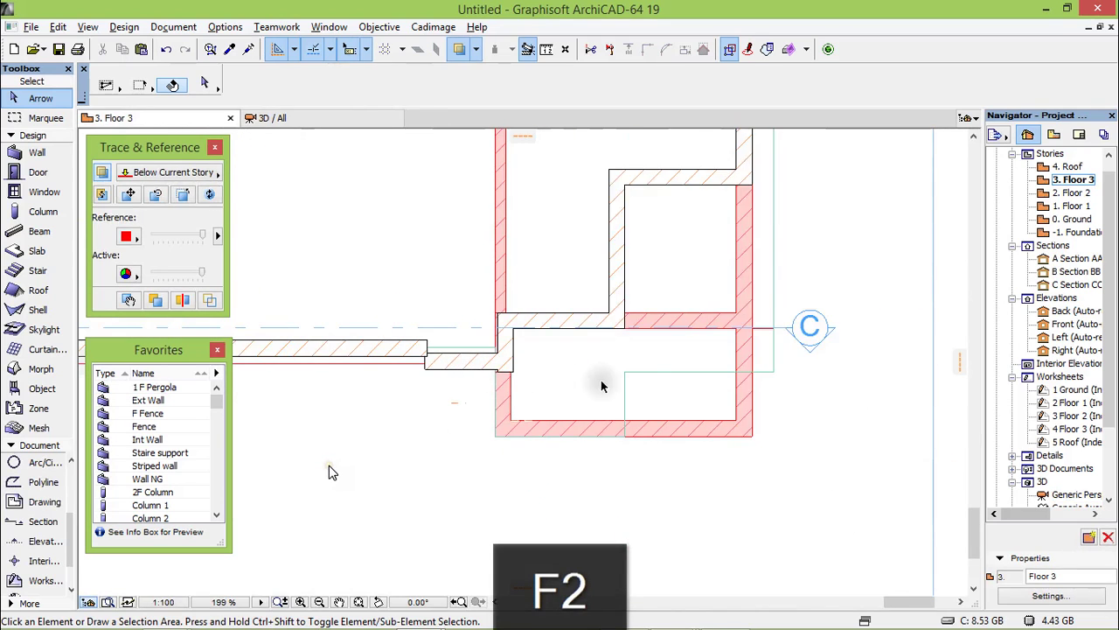
scroll(463, 394, "down", 3)
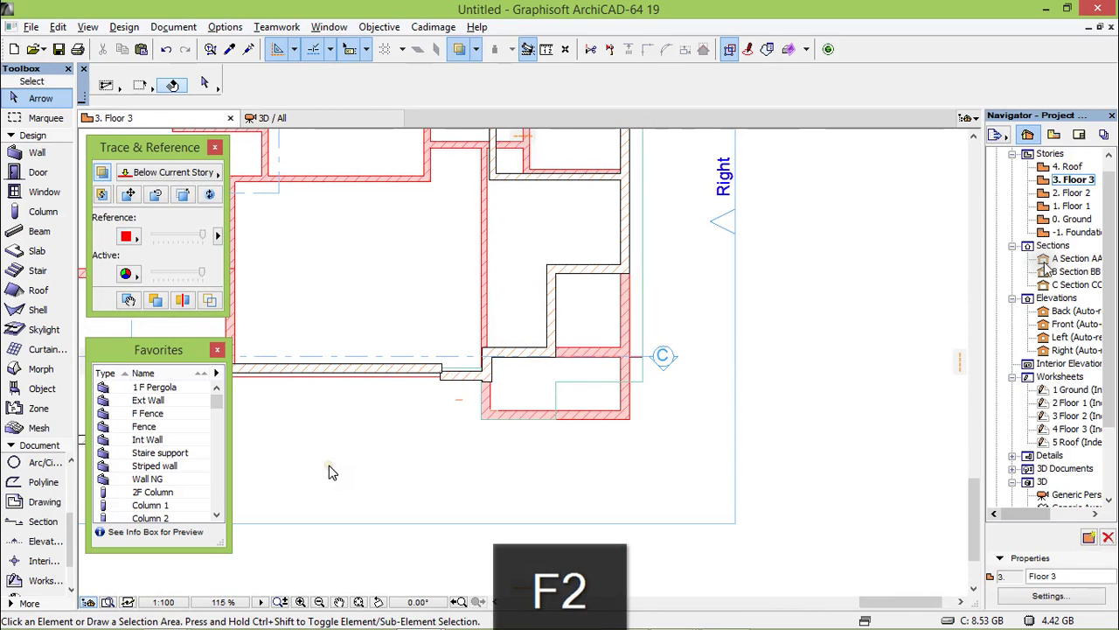
Step: Set the trace reference to the Floor 3 worksheet
left_click(197, 175)
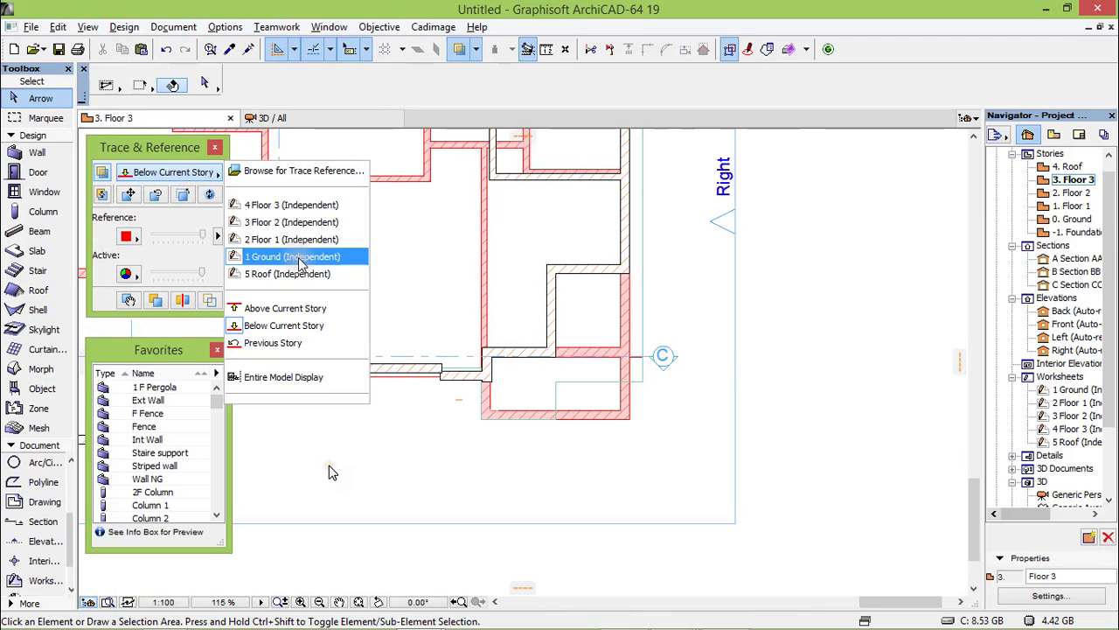
left_click(285, 204)
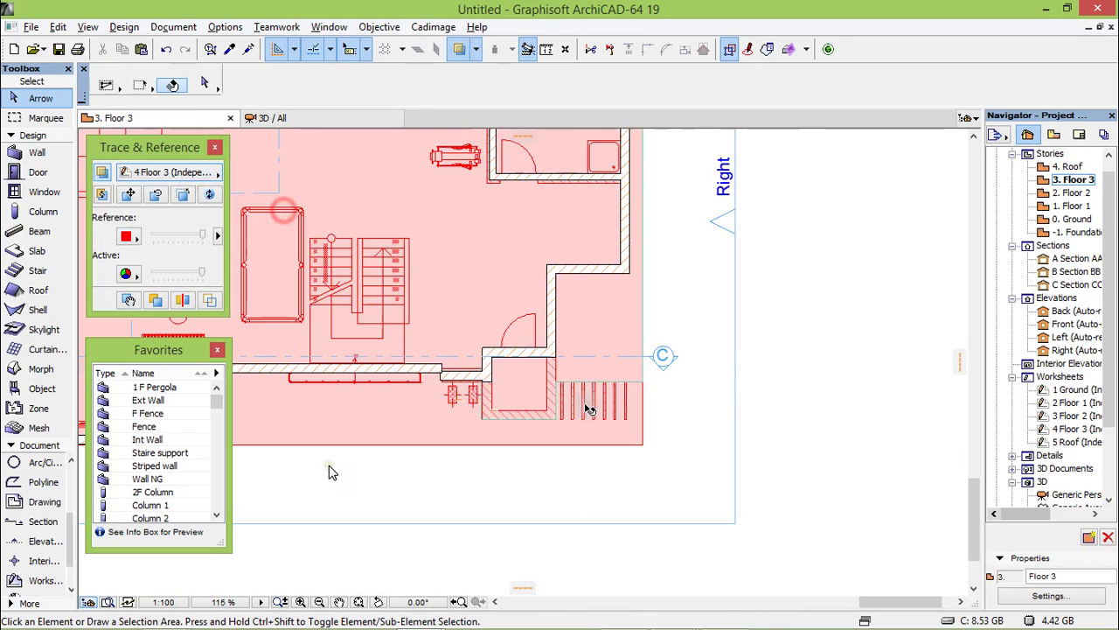
scroll(531, 399, "up", 4)
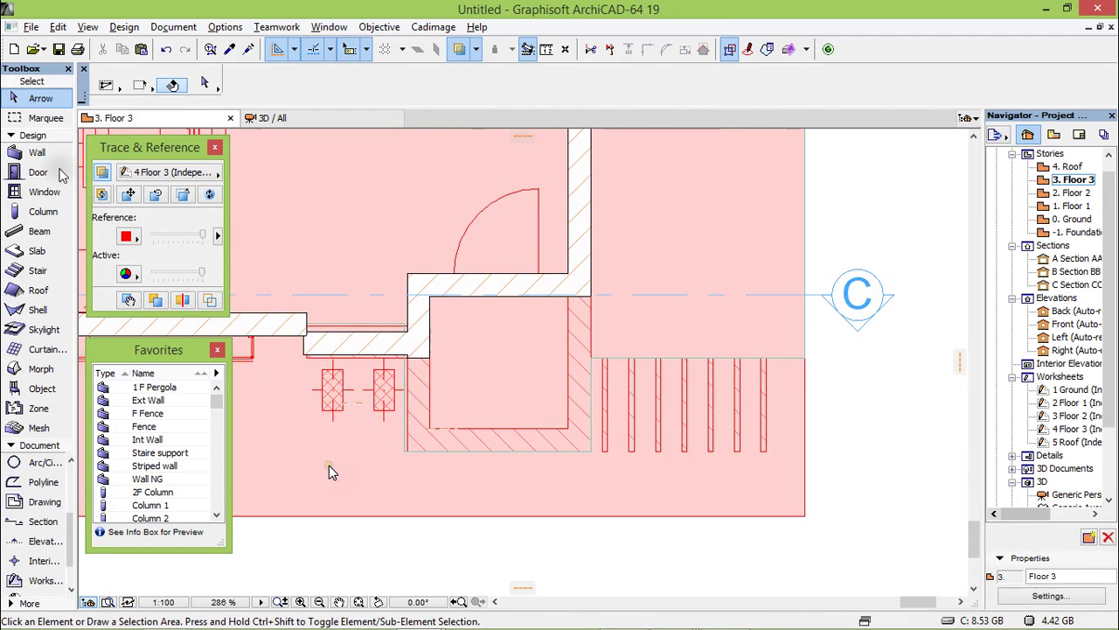
Step: Set the default wall thickness to 22 for new walls
left_click(39, 153)
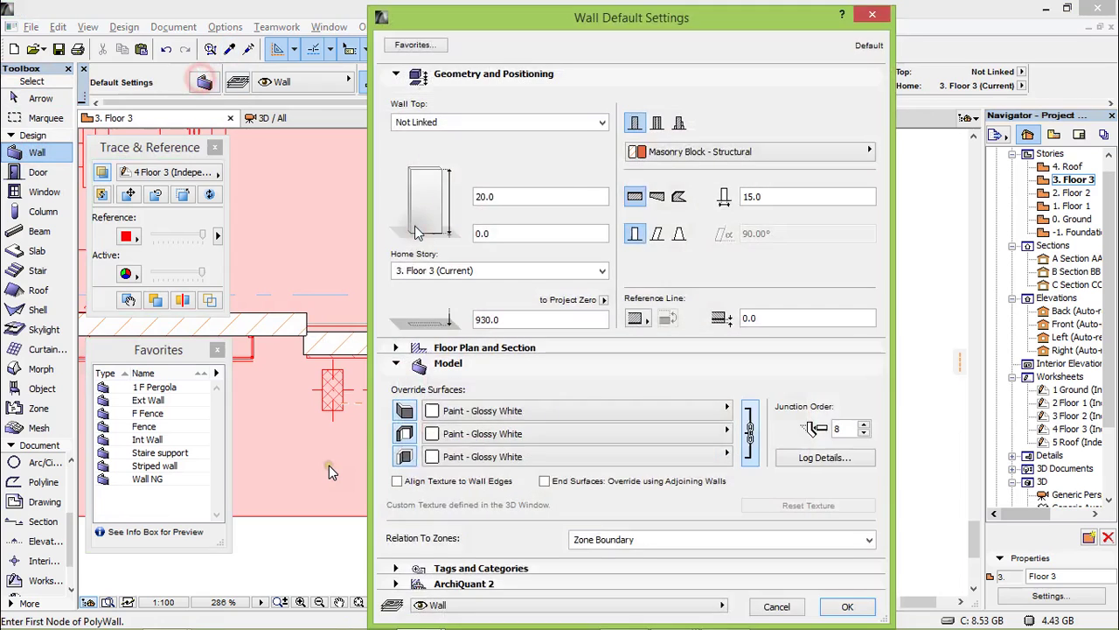
key("Escape")
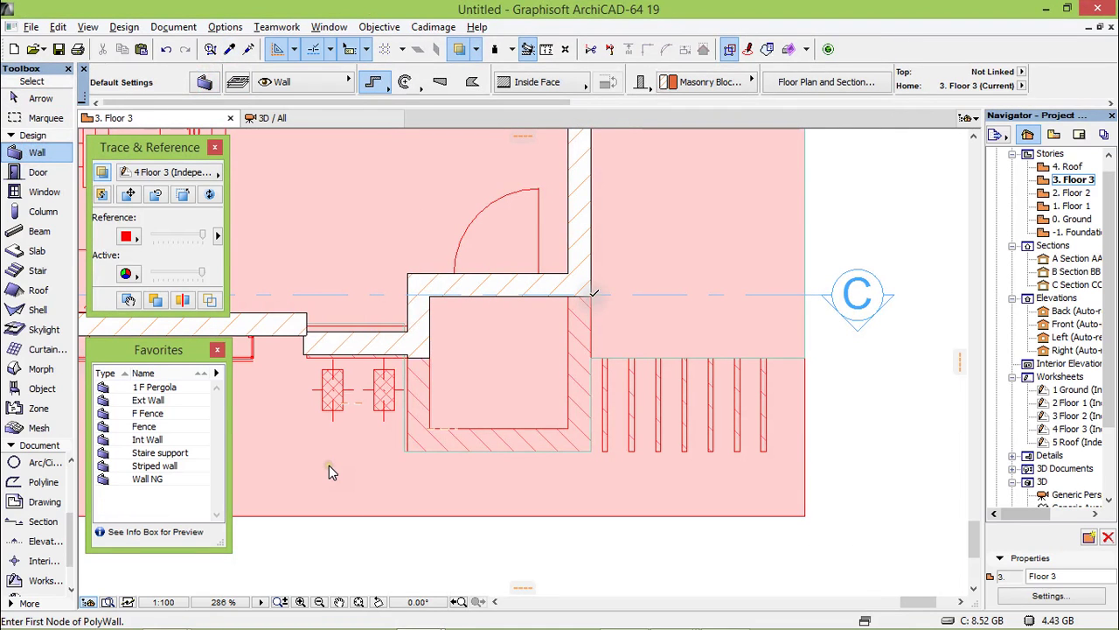
left_click(204, 82)
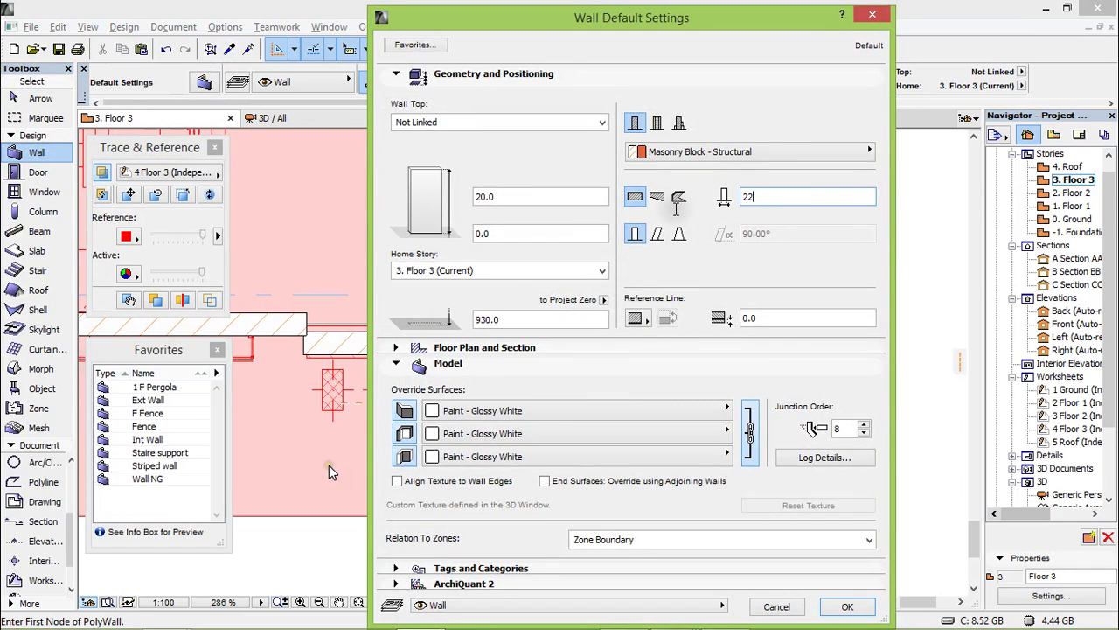
key("Return")
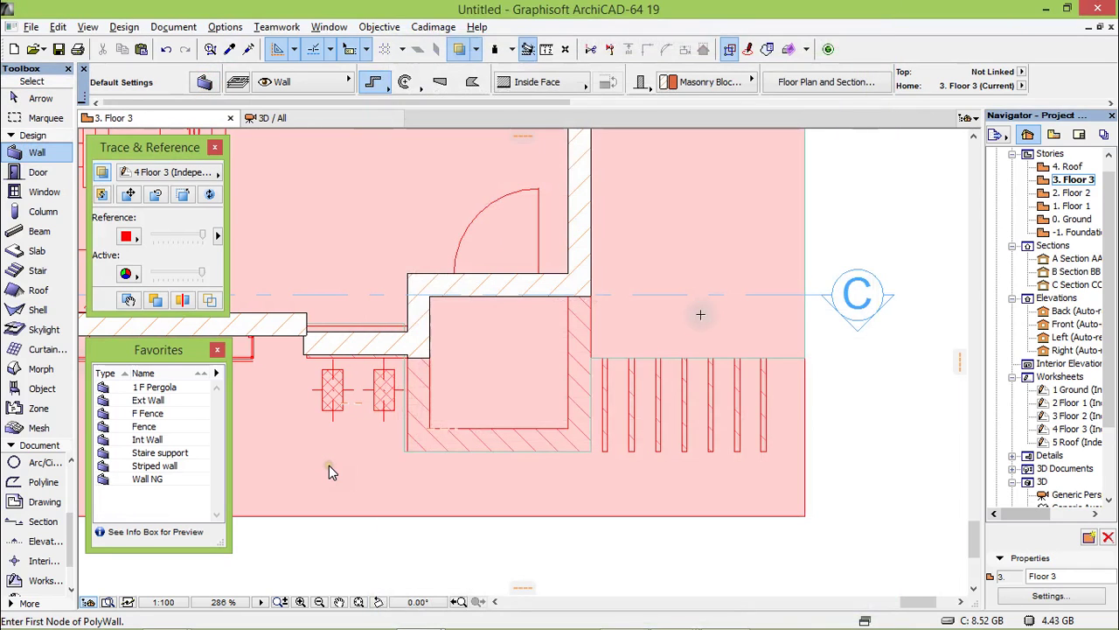
Step: Draw the parapet polywall along the balcony's right, bottom and left sides, then view in 3D
left_click(591, 294)
left_click(590, 450)
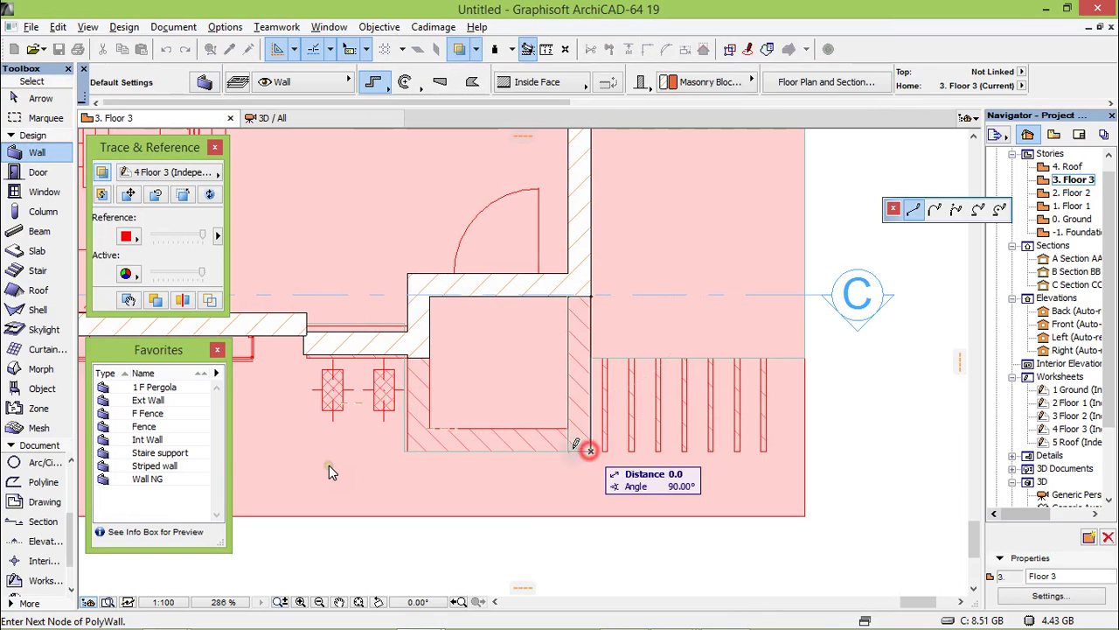
left_click(404, 450)
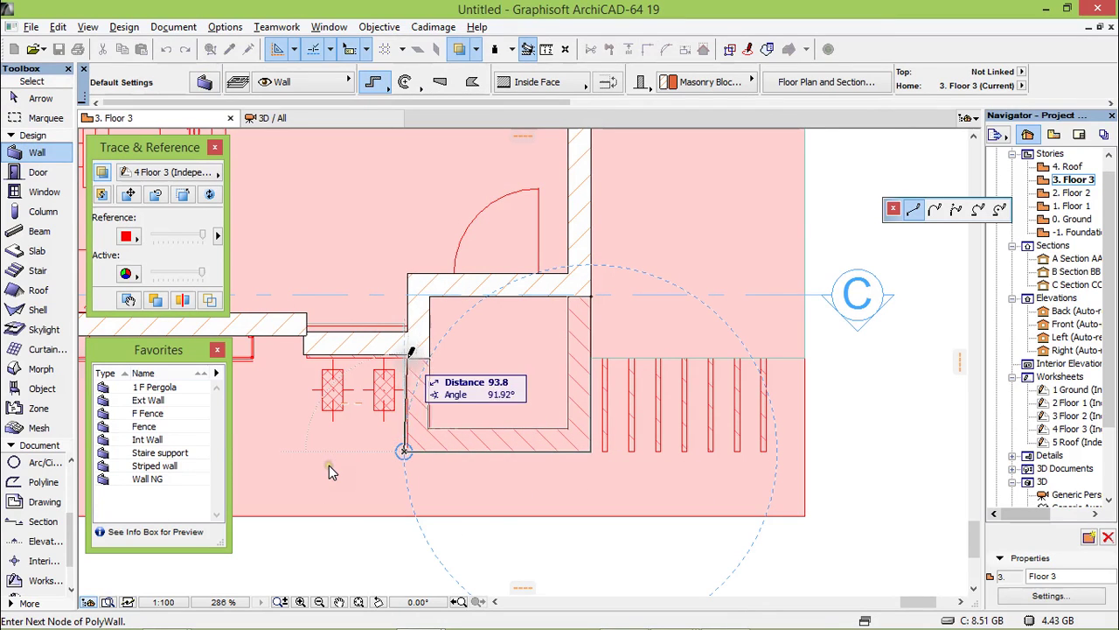
right_click(473, 371)
left_click(521, 500)
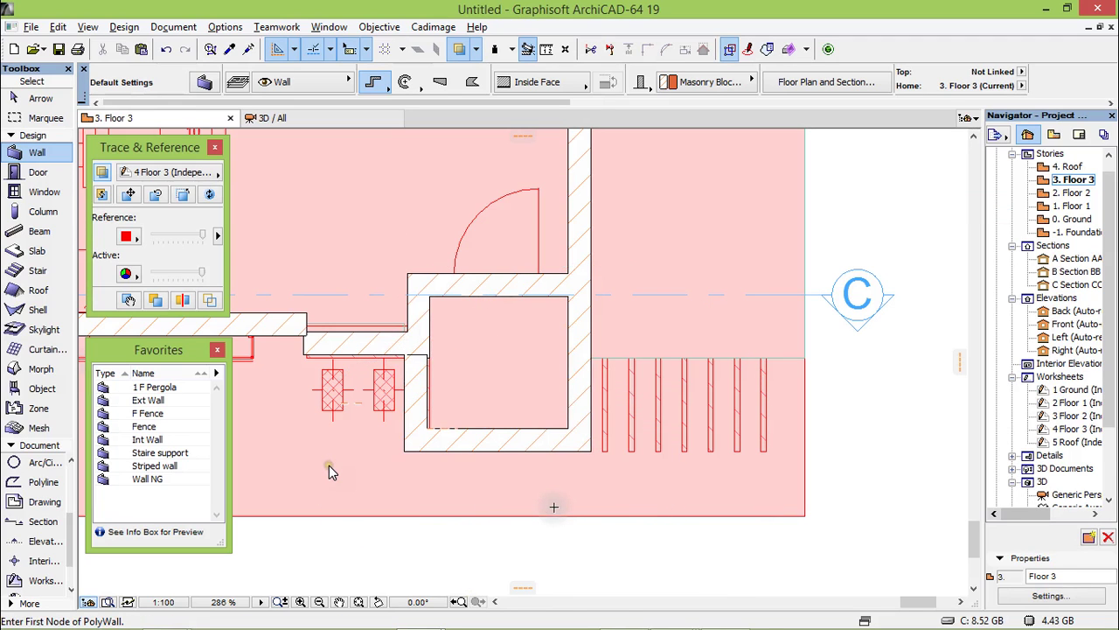
key("F3")
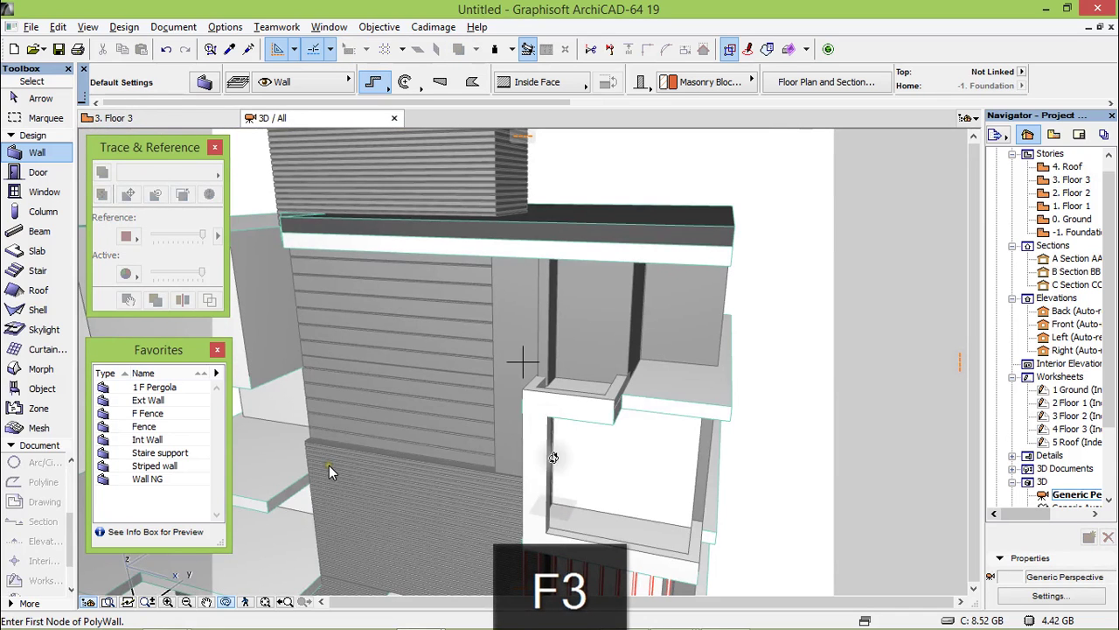
mouse_move(542, 405)
middle_mouse_down("shift")
mouse_move(531, 400)
mouse_move(772, 362)
mouse_move(583, 345)
mouse_move(539, 384)
mouse_move(637, 512)
mouse_move(639, 503)
mouse_move(505, 467)
mouse_move(543, 444)
mouse_move(387, 400)
mouse_move(303, 414)
mouse_move(501, 320)
mouse_move(425, 411)
mouse_move(396, 412)
mouse_move(499, 452)
mouse_move(691, 450)
mouse_move(548, 408)
mouse_move(464, 405)
mouse_move(477, 418)
middle_mouse_up("shift")
scroll(634, 498, "down", 3)
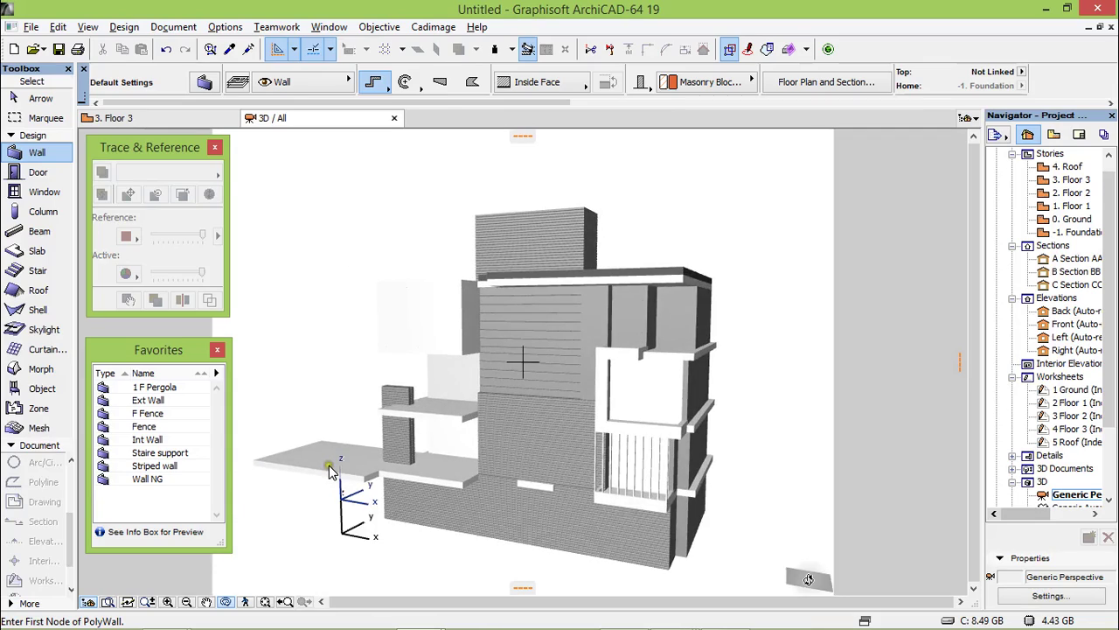